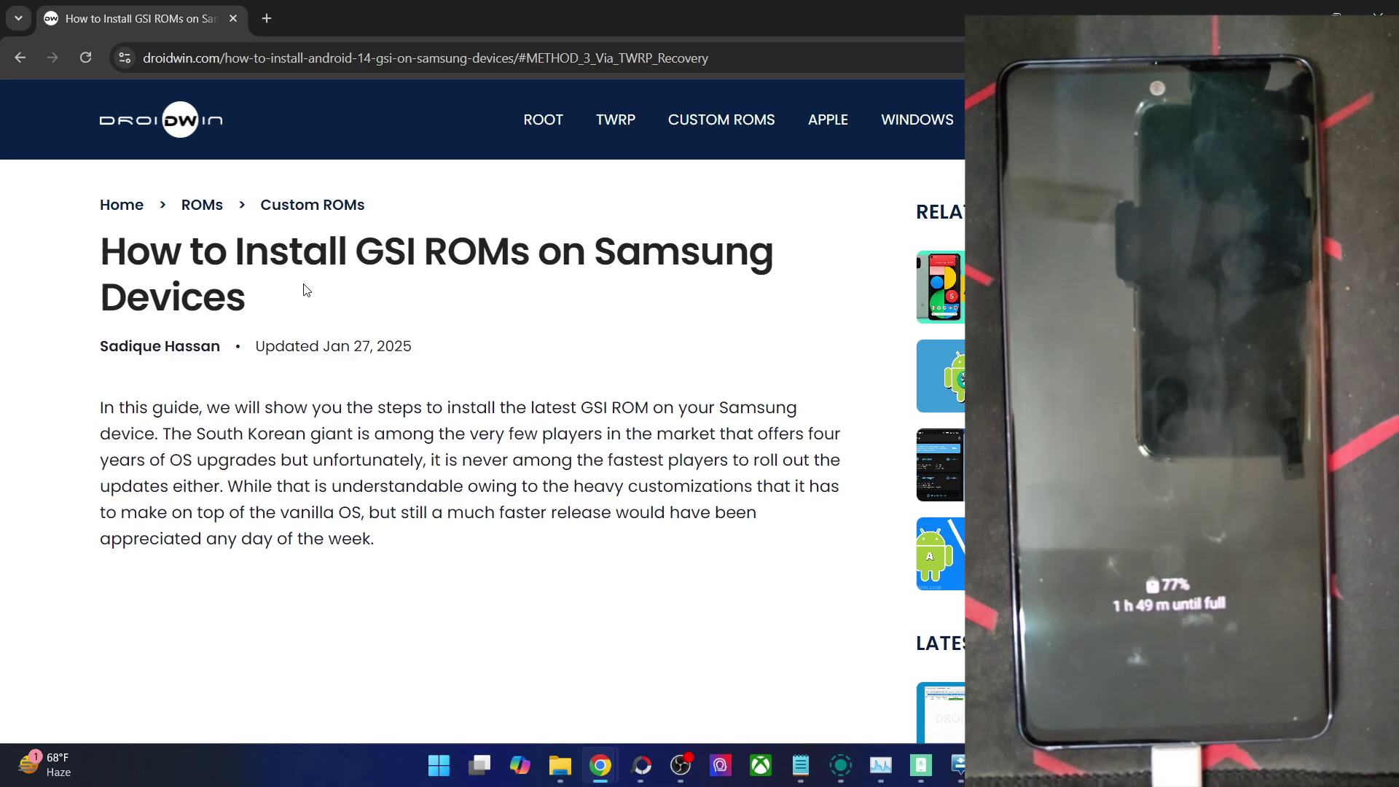
Scroll down to the Table of Contents and jump to the 'METHOD 3: Via TWRP Recovery' section
{"action": "scroll", "coordinate": [306, 289], "scroll_direction": "down", "scroll_amount": 1}
{"action": "scroll", "coordinate": [306, 290], "scroll_direction": "down", "scroll_amount": 2}
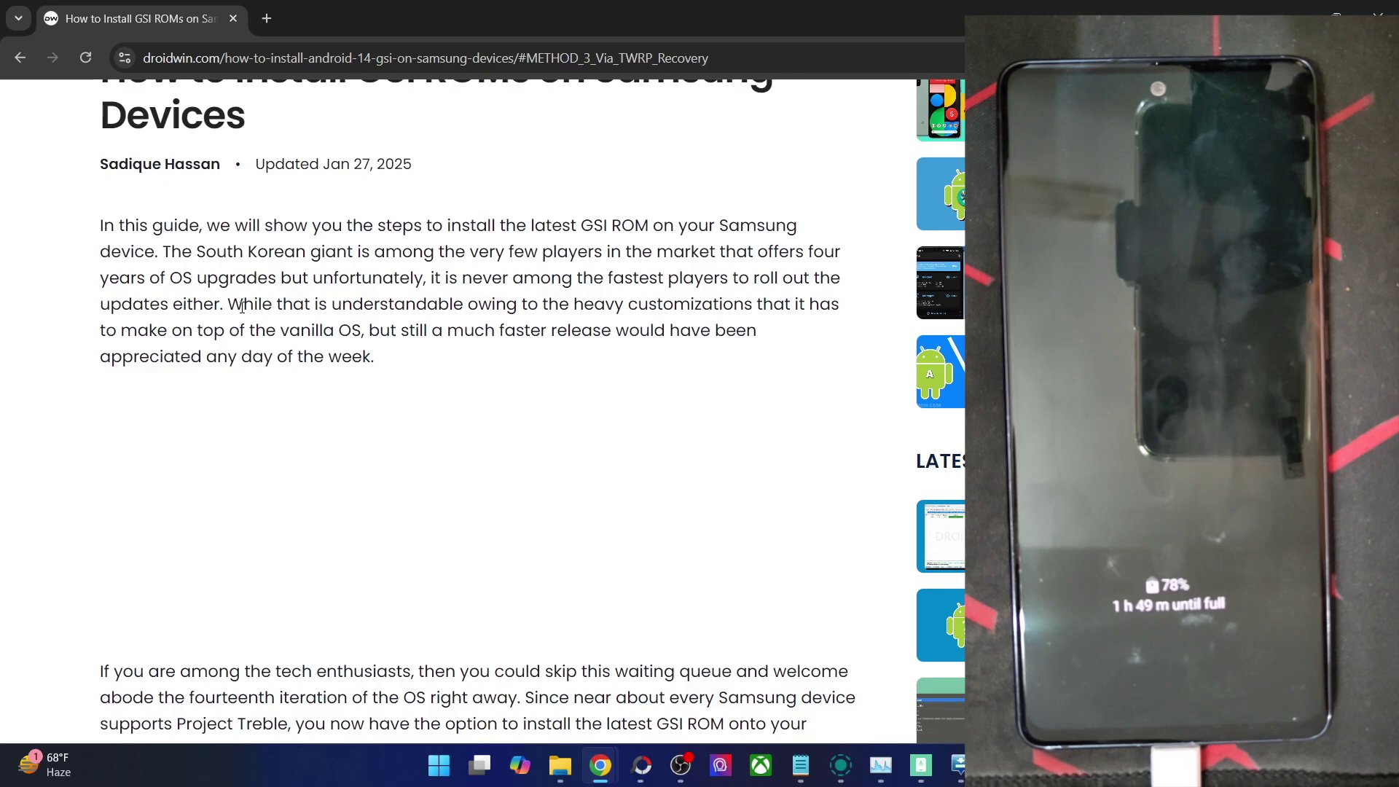
{"action": "scroll", "coordinate": [243, 306], "scroll_direction": "down", "scroll_amount": 6}
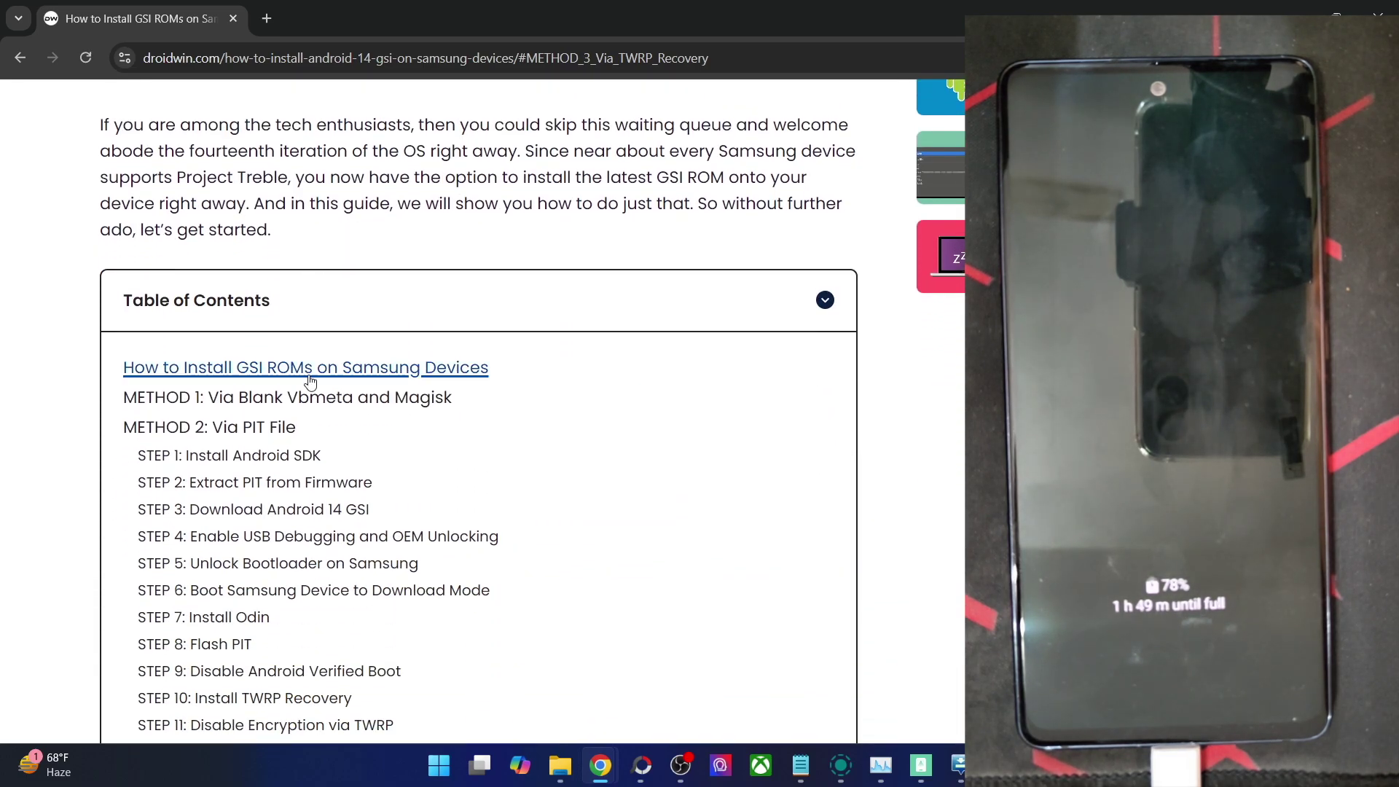
{"action": "scroll", "coordinate": [266, 466], "scroll_direction": "down", "scroll_amount": 3}
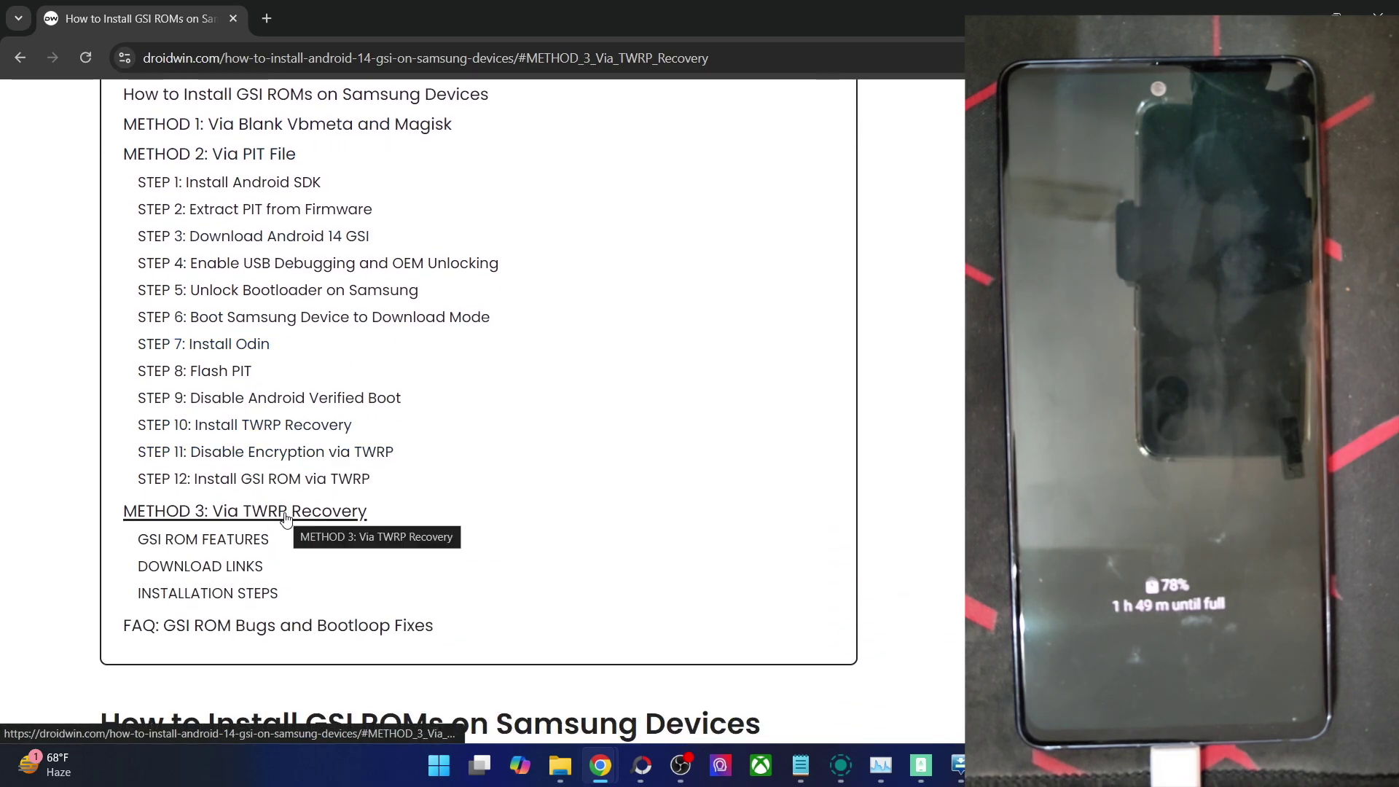
{"action": "left_click_drag", "start_coordinate": [376, 514], "coordinate": [104, 507]}
{"action": "left_click", "coordinate": [109, 508]}
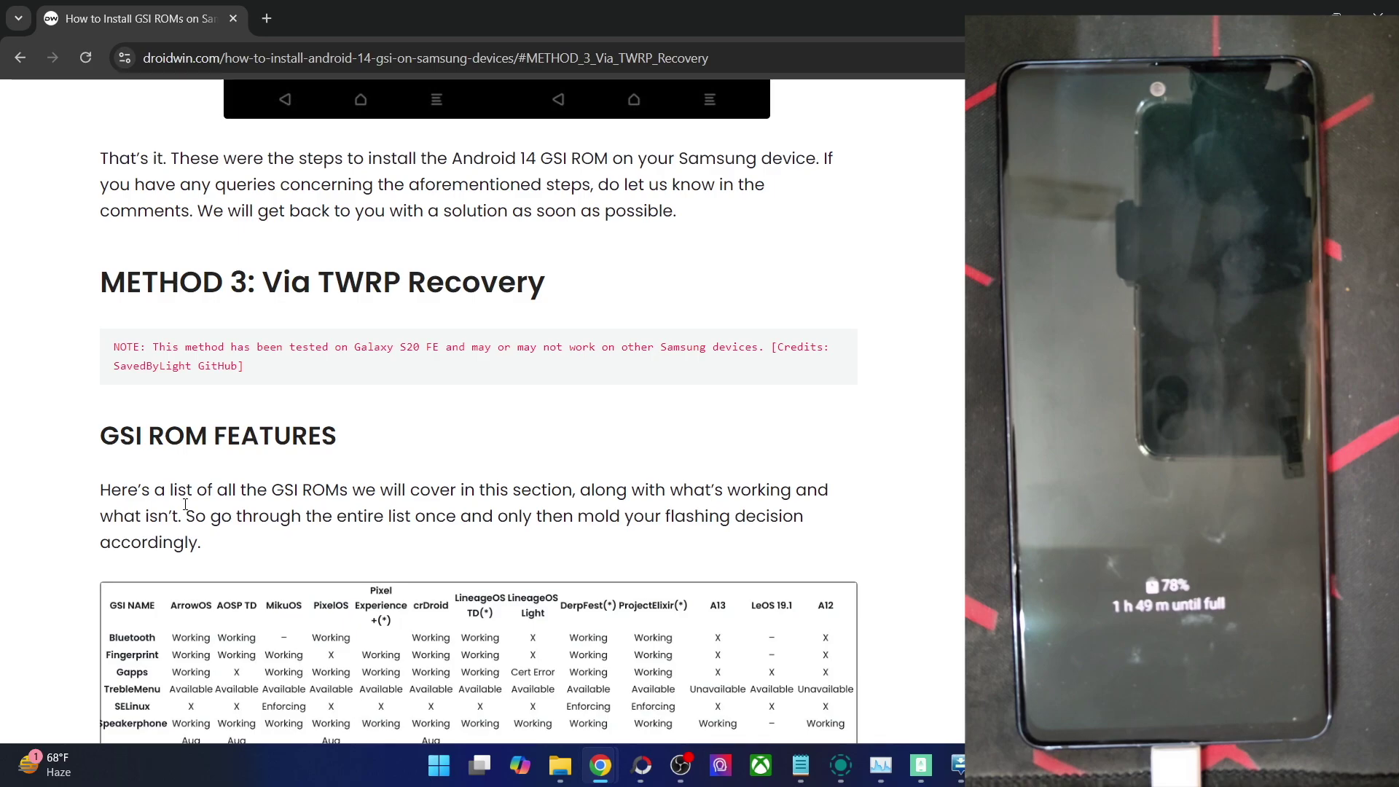
{"action": "scroll", "coordinate": [185, 503], "scroll_direction": "up", "scroll_amount": 1}
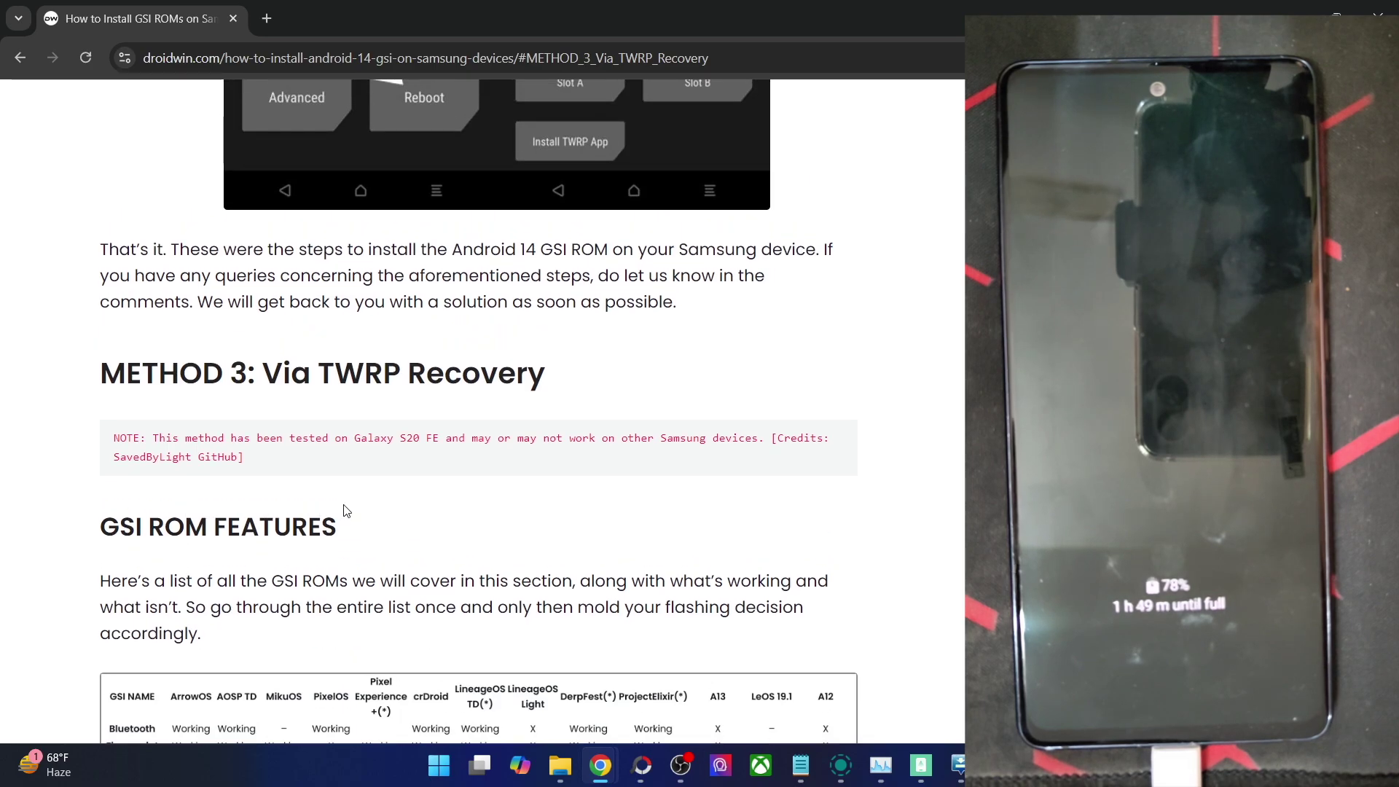
Highlight 'Galaxy S20 FE' and the Method 3 heading, then scroll to the GSI features table image
{"action": "left_click_drag", "start_coordinate": [366, 435], "coordinate": [439, 435]}
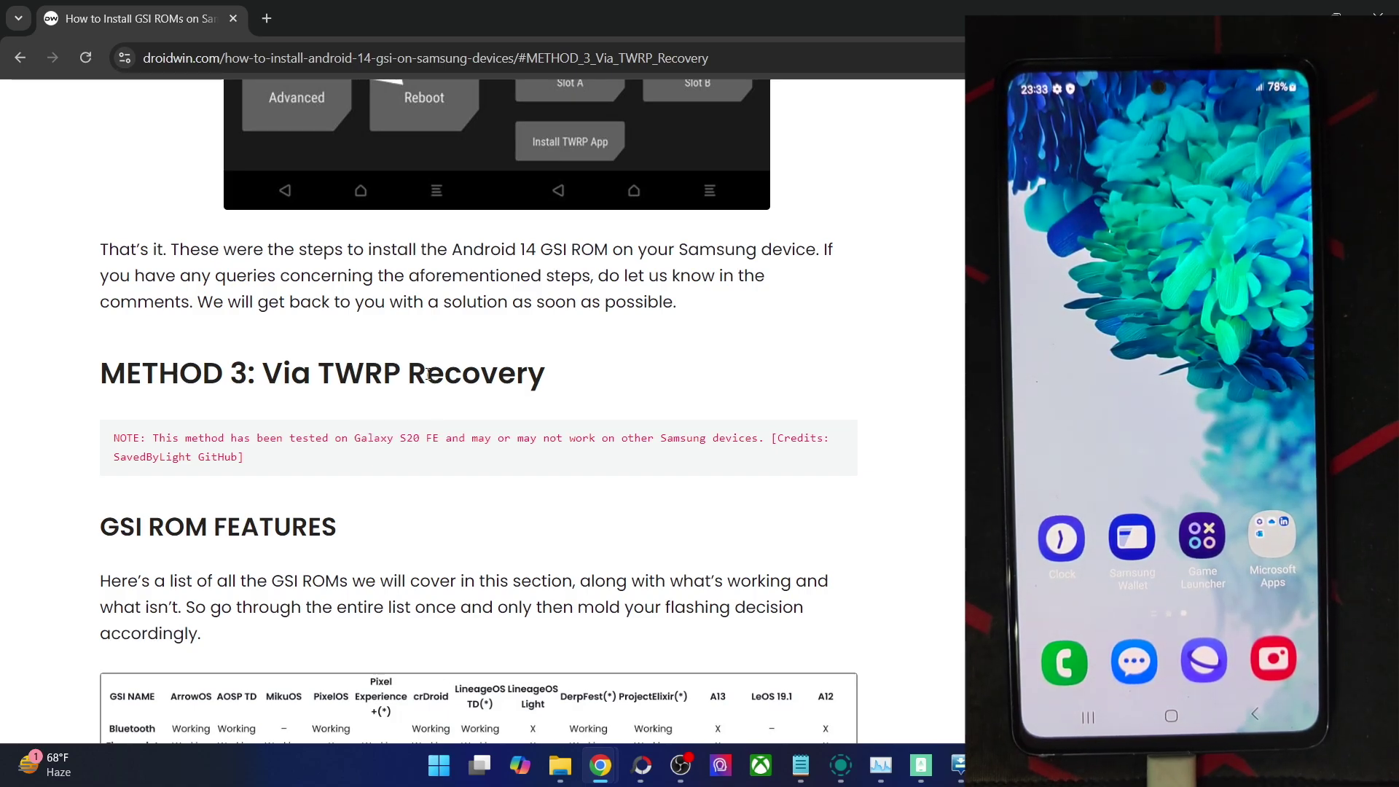
{"action": "triple_click", "coordinate": [428, 373]}
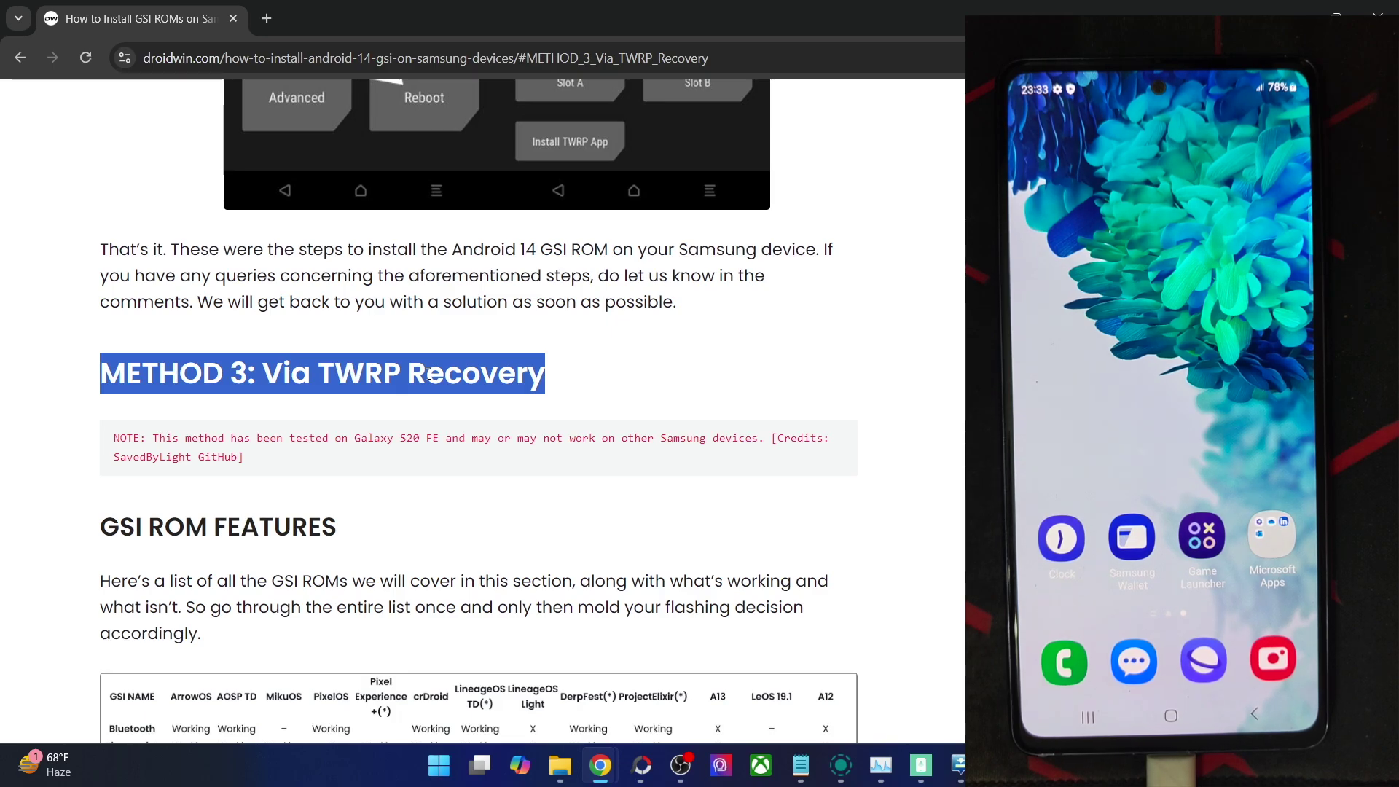
{"action": "scroll", "coordinate": [429, 373], "scroll_direction": "down", "scroll_amount": 3}
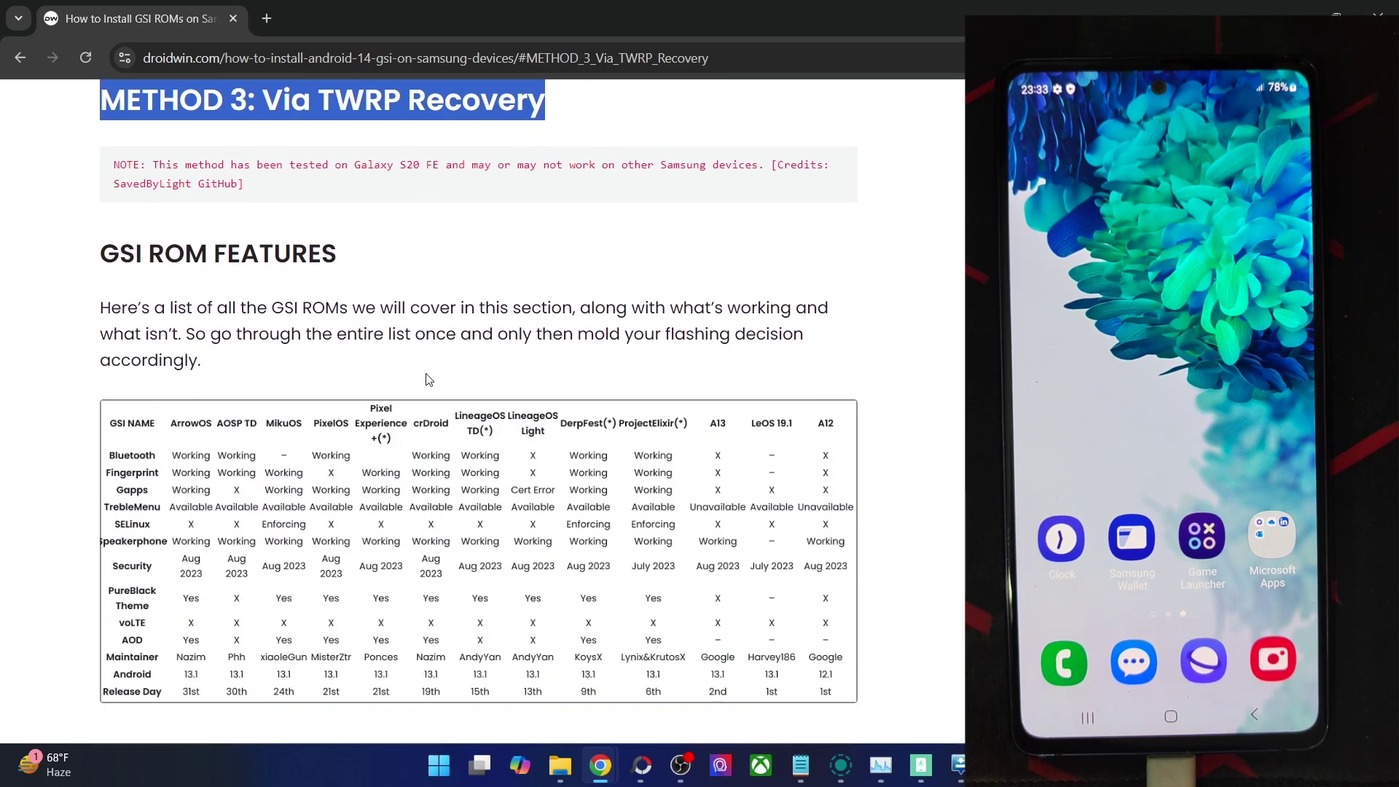
{"action": "right_click", "coordinate": [456, 442]}
View the features table image in a new tab, then return to the article's Download Links list
{"action": "left_click", "coordinate": [478, 451]}
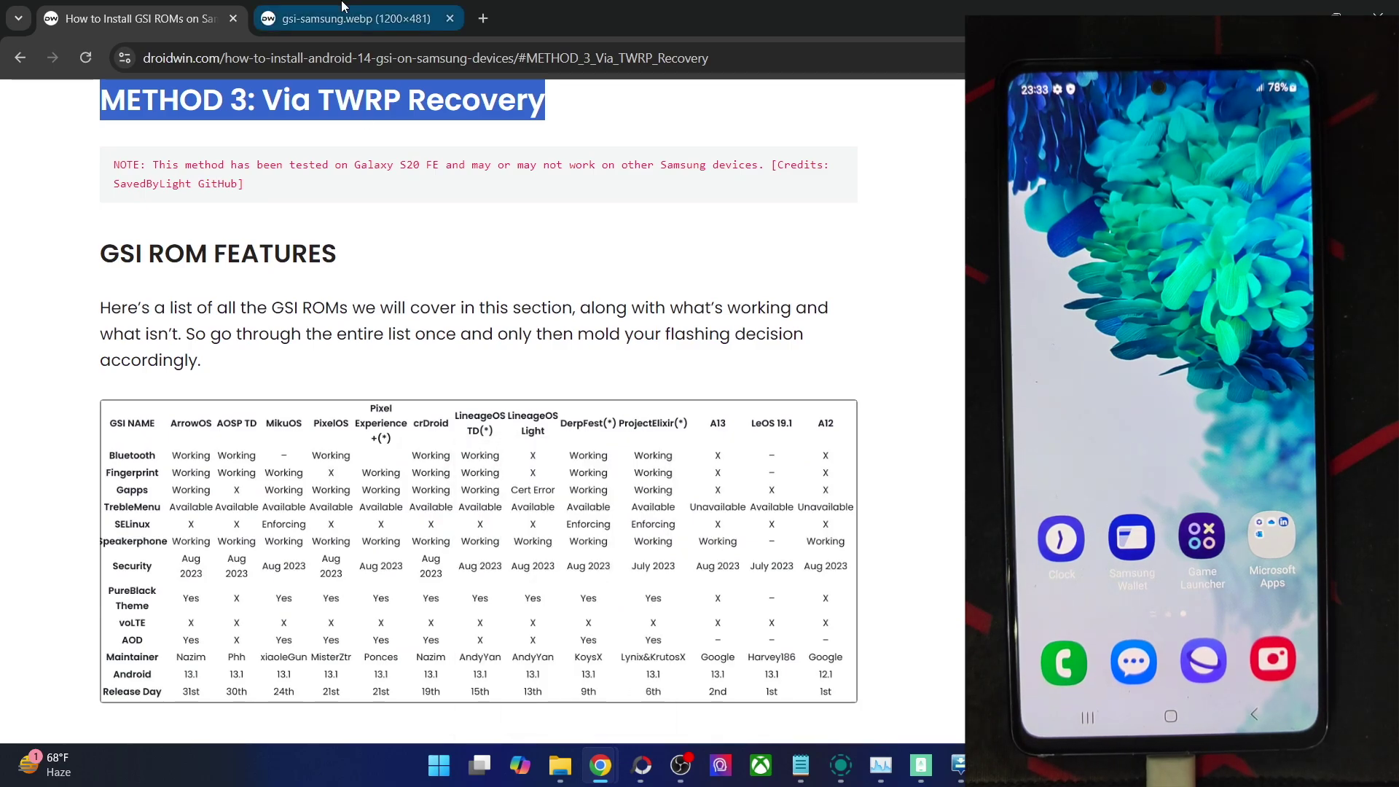
{"action": "left_click", "coordinate": [342, 6]}
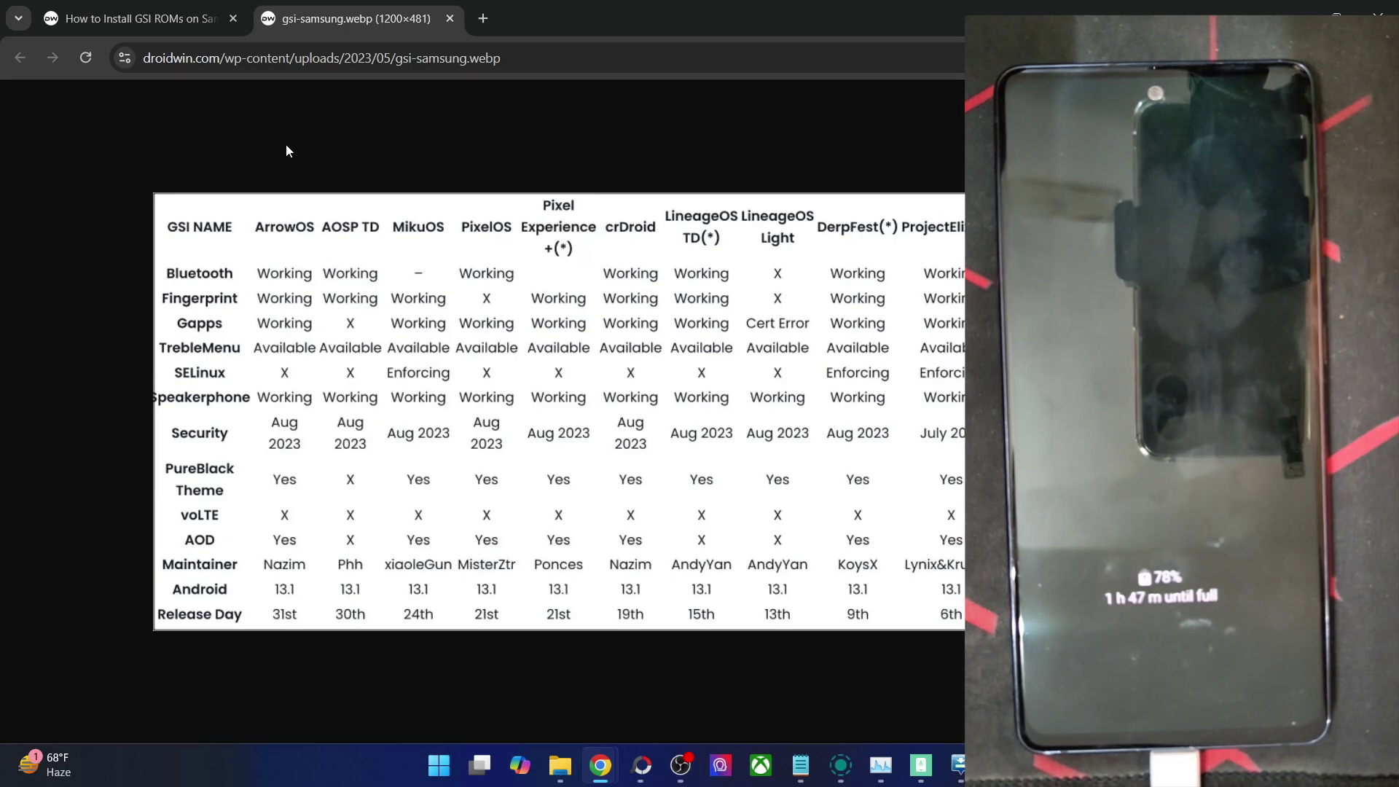
{"action": "left_click", "coordinate": [131, 18]}
{"action": "scroll", "coordinate": [377, 484], "scroll_direction": "down", "scroll_amount": 5}
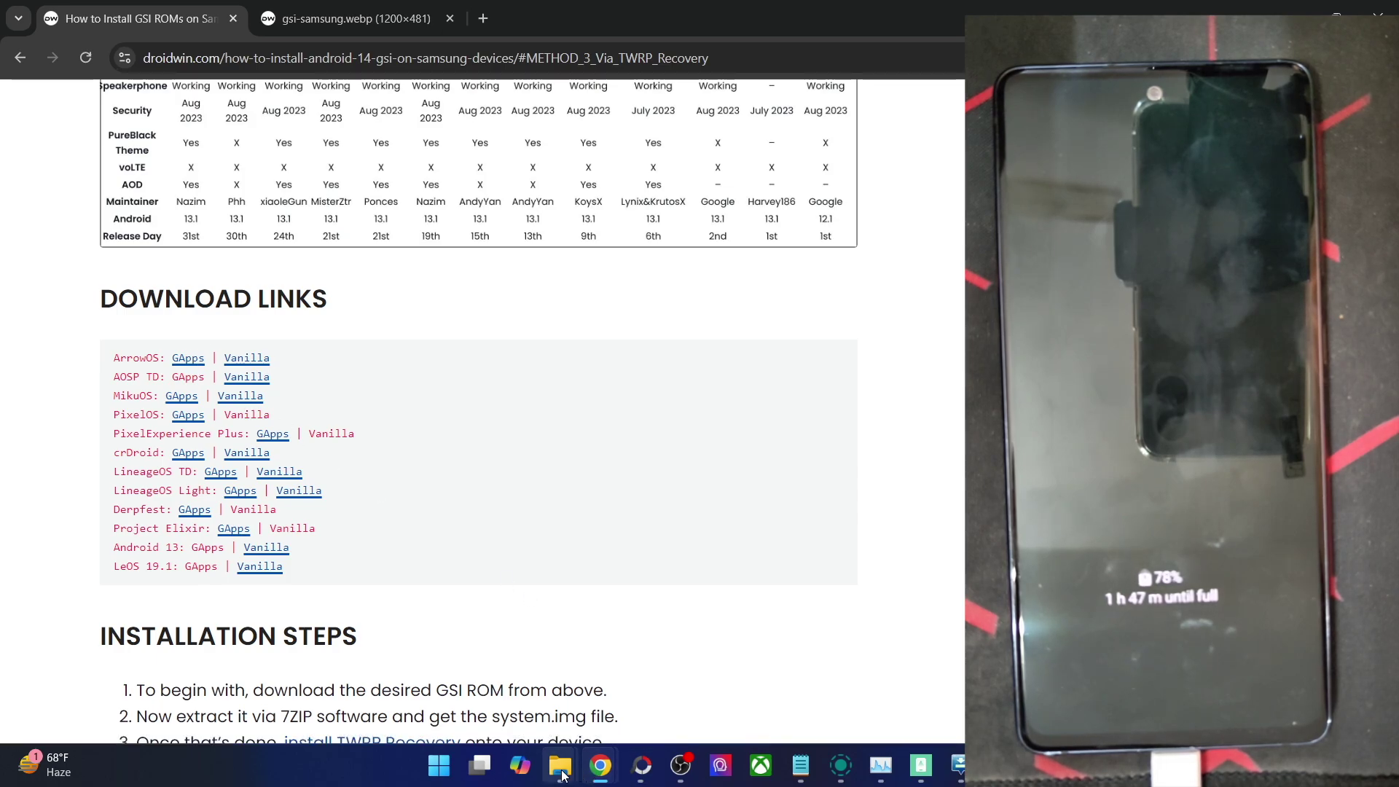
{"action": "mouse_move", "coordinate": [562, 773]}
{"action": "left_click", "coordinate": [737, 615]}
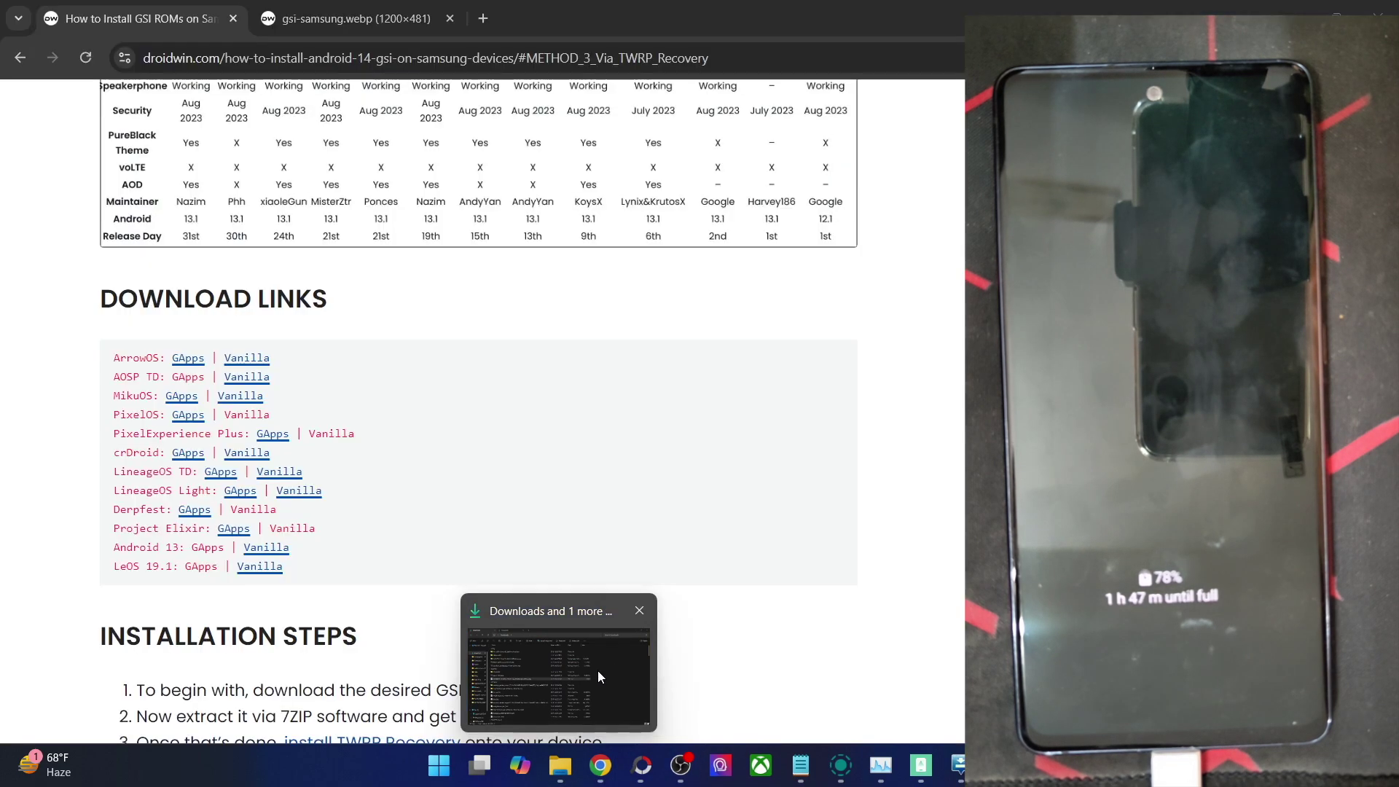
Extract ArrowOS-13.1-arm64_bgN-Unofficial.img.xz into its own folder with 7-Zip
{"action": "left_click", "coordinate": [589, 672]}
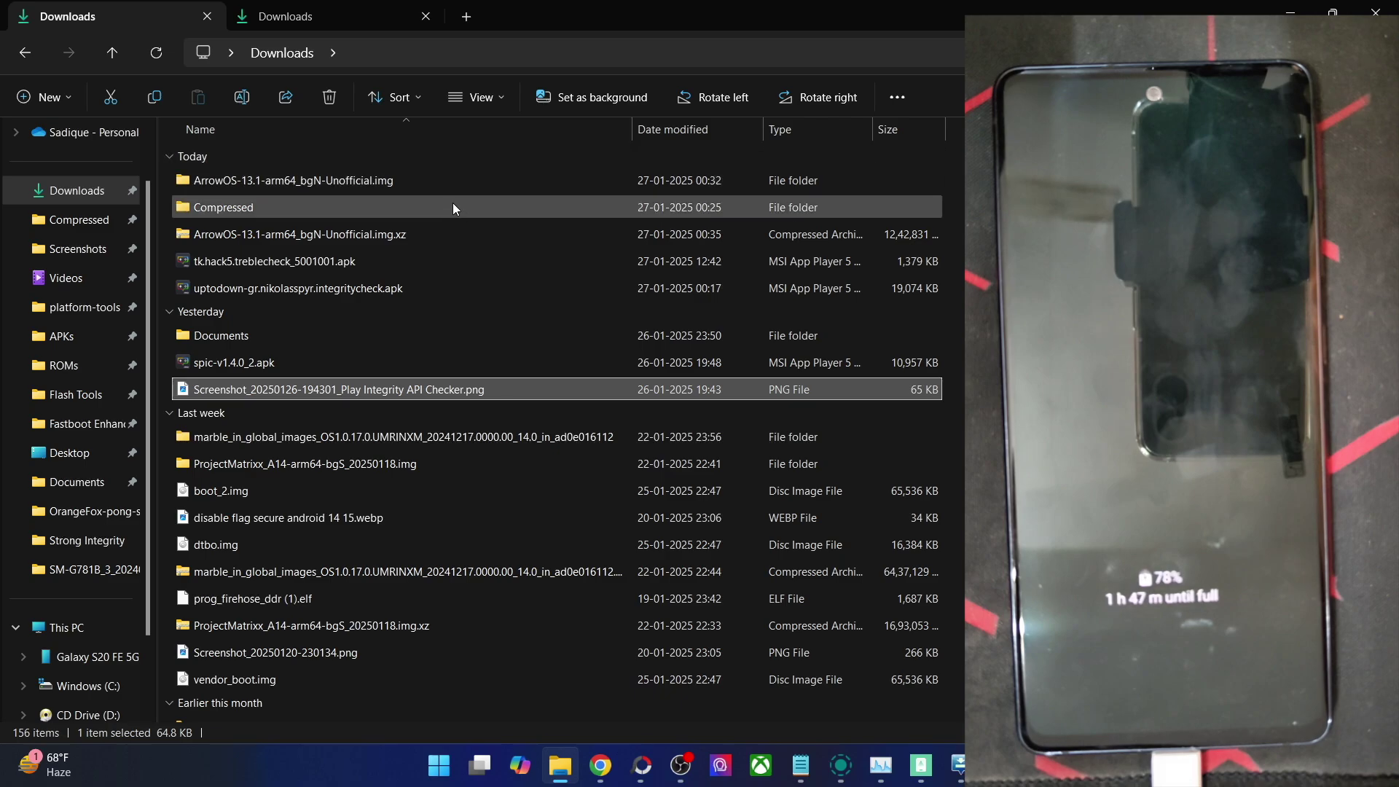
{"action": "left_click", "coordinate": [383, 245]}
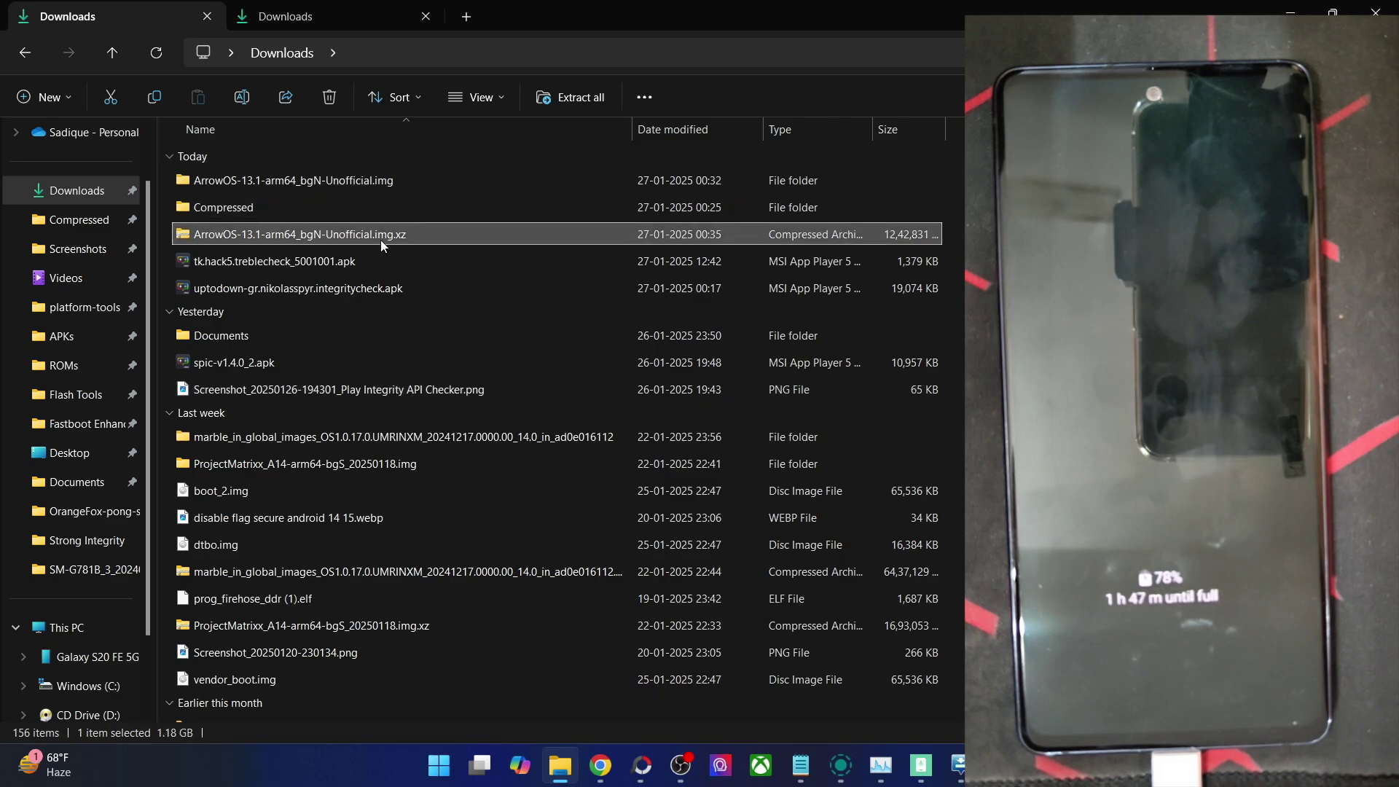
{"action": "right_click", "coordinate": [380, 239]}
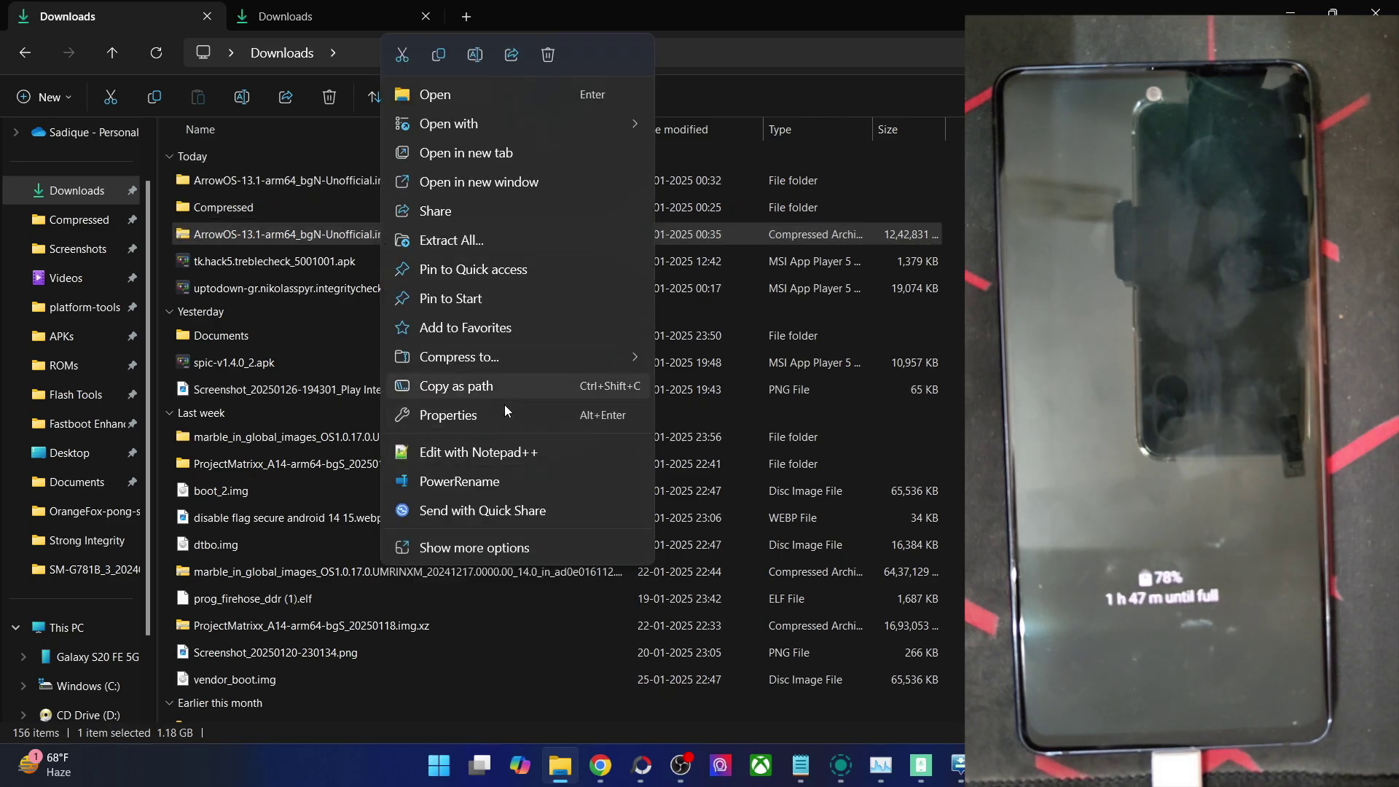
{"action": "left_click", "coordinate": [501, 545]}
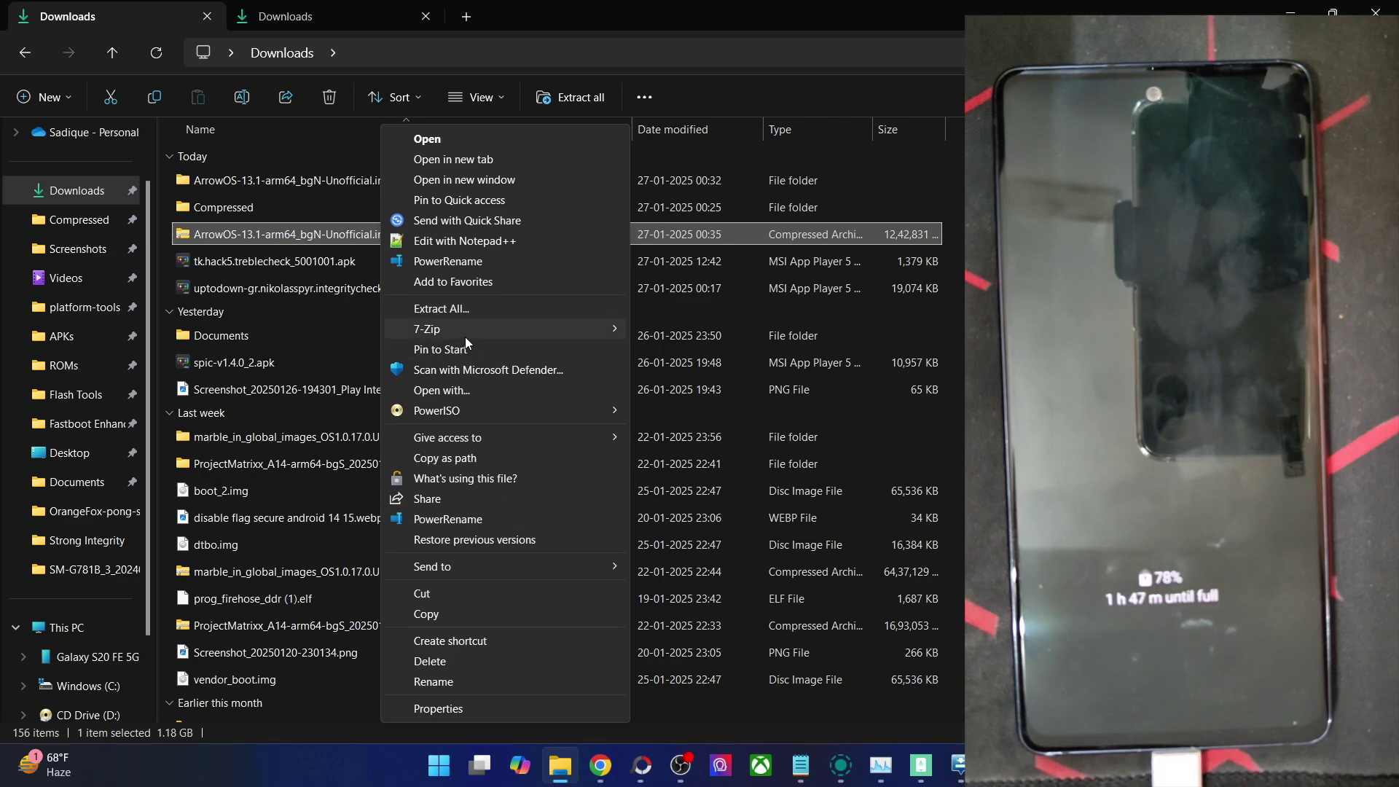
{"action": "mouse_move", "coordinate": [465, 335]}
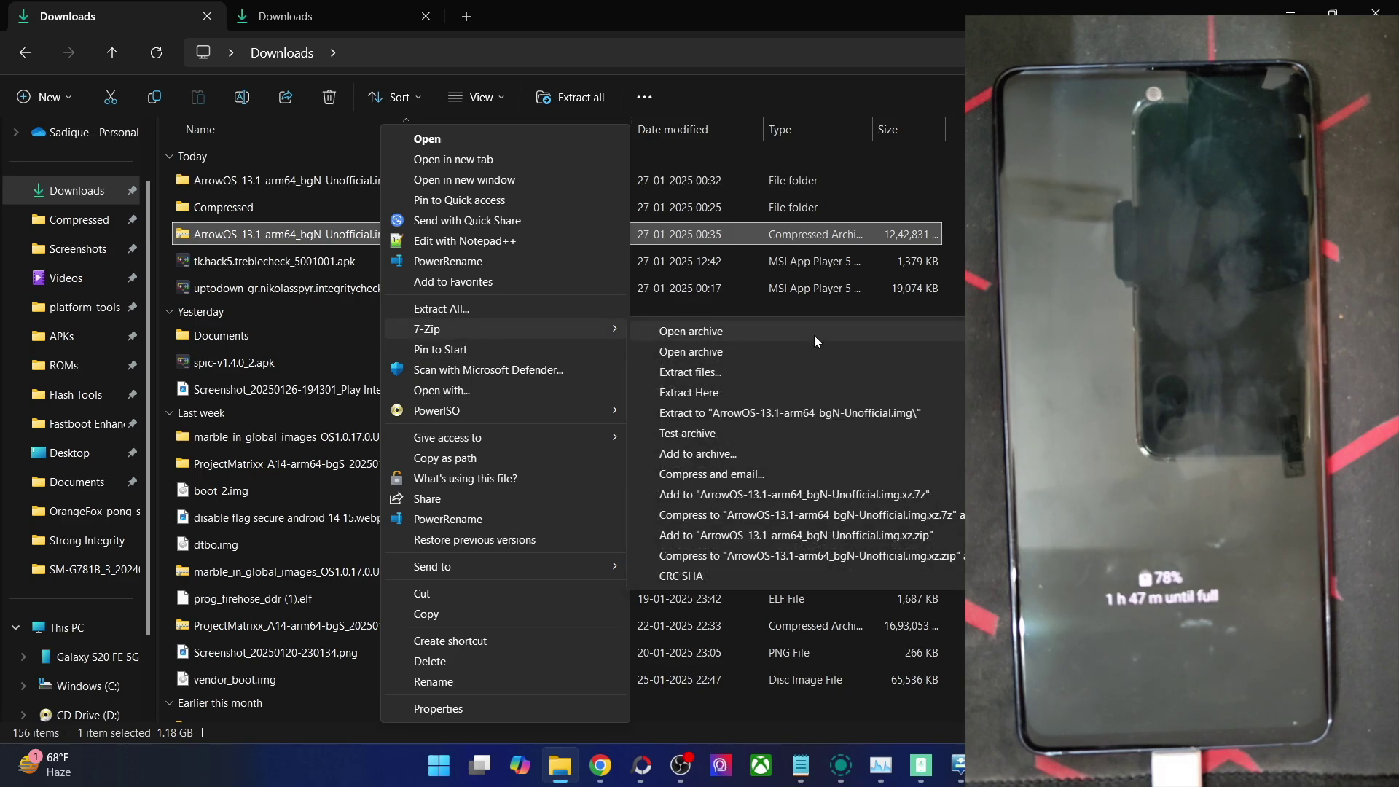
{"action": "left_click", "coordinate": [865, 412]}
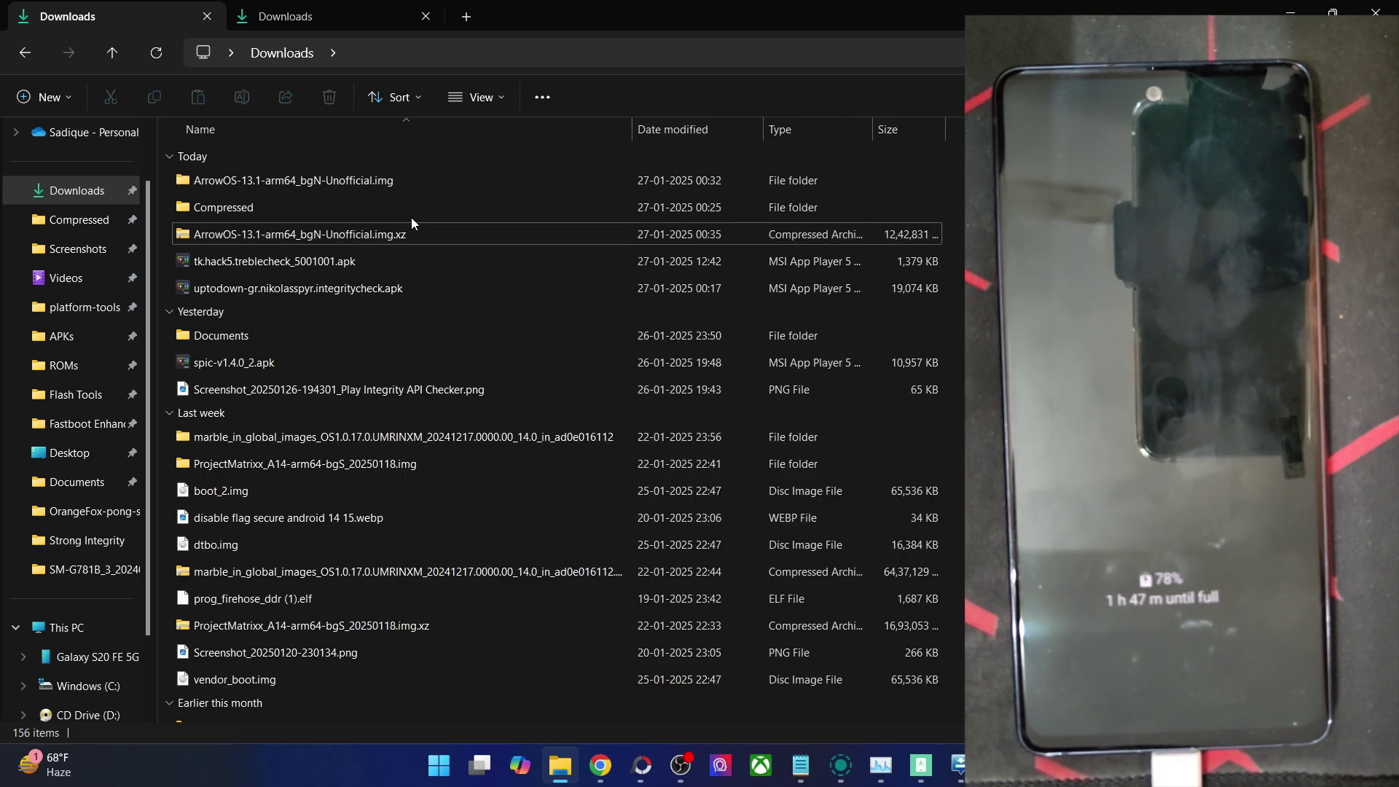
Try pasting the extracted image into platform-tools, cancel when space runs out, and return to the guide
{"action": "double_click", "coordinate": [387, 182]}
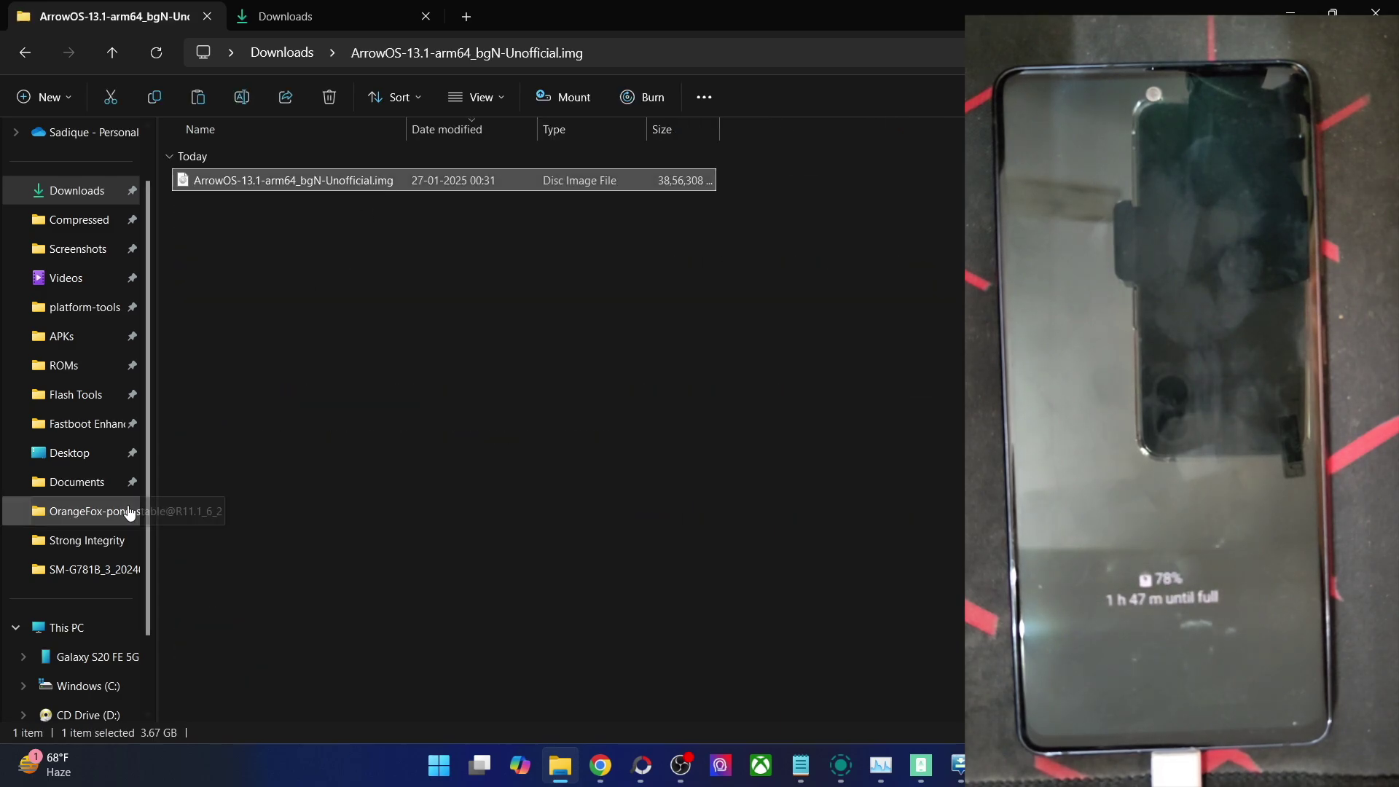
{"action": "left_click", "coordinate": [108, 307]}
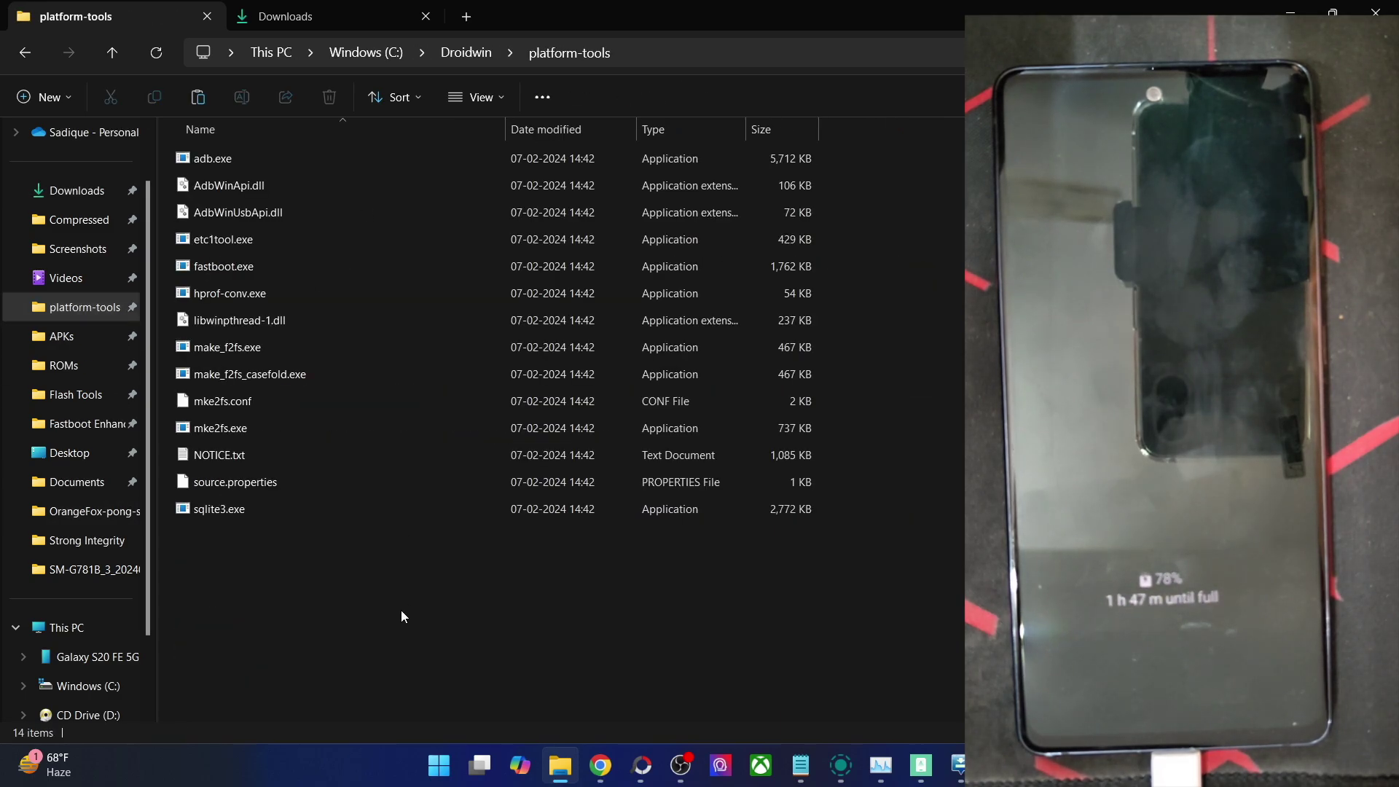
{"action": "key", "text": "ctrl+v"}
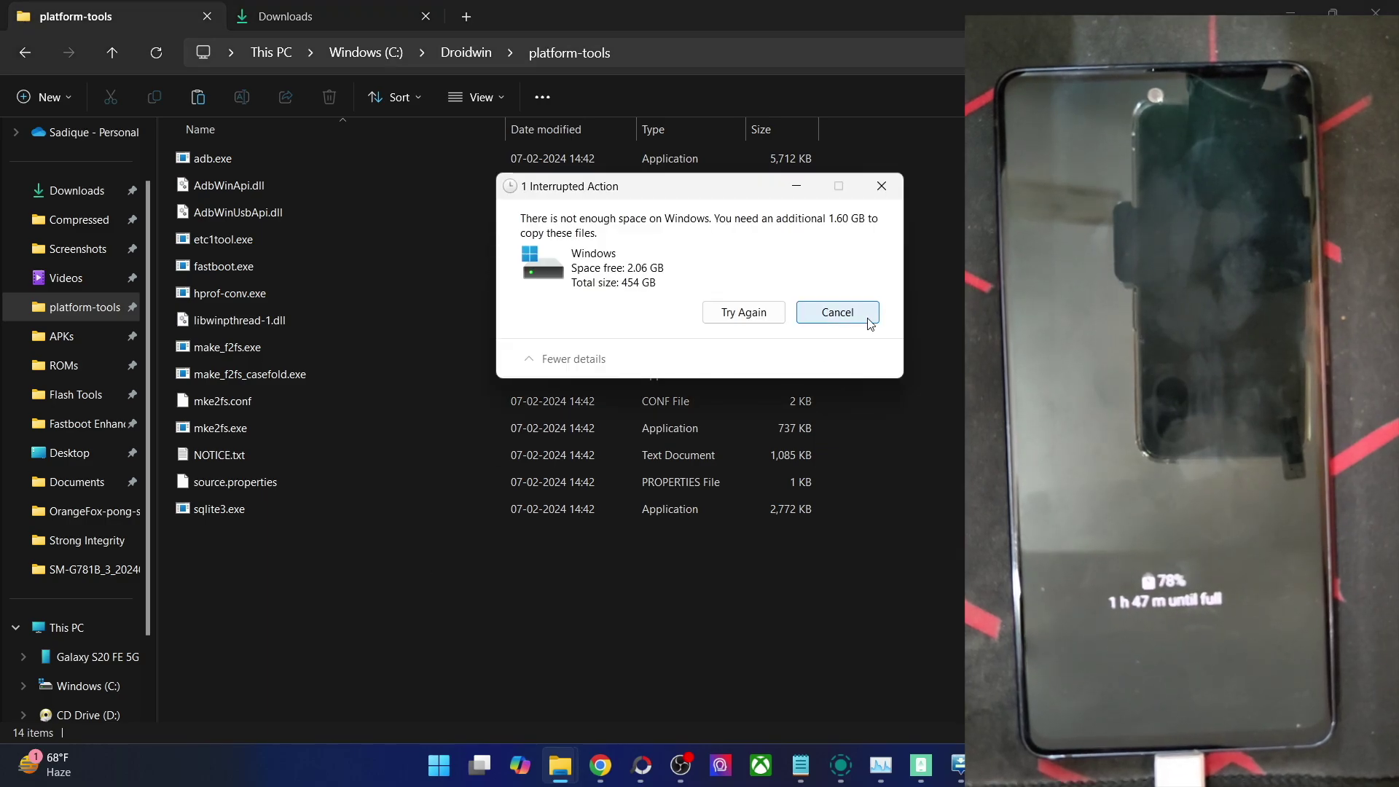
{"action": "left_click", "coordinate": [846, 314]}
{"action": "left_click", "coordinate": [264, 22]}
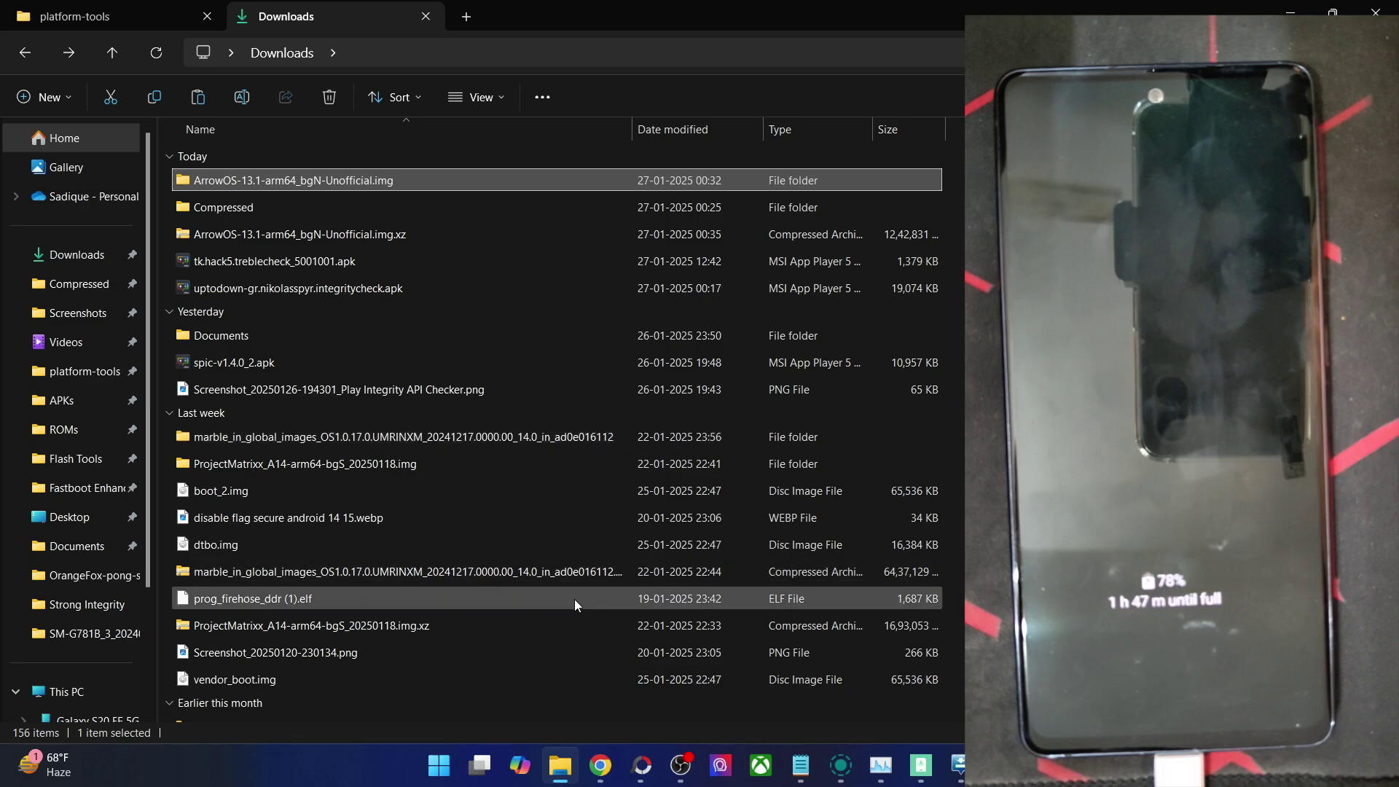
{"action": "left_click", "coordinate": [603, 766]}
{"action": "left_click", "coordinate": [699, 710]}
Open the install TWRP Recovery guide in a new tab and close the features table image tab
{"action": "scroll", "coordinate": [203, 343], "scroll_direction": "down", "scroll_amount": 4}
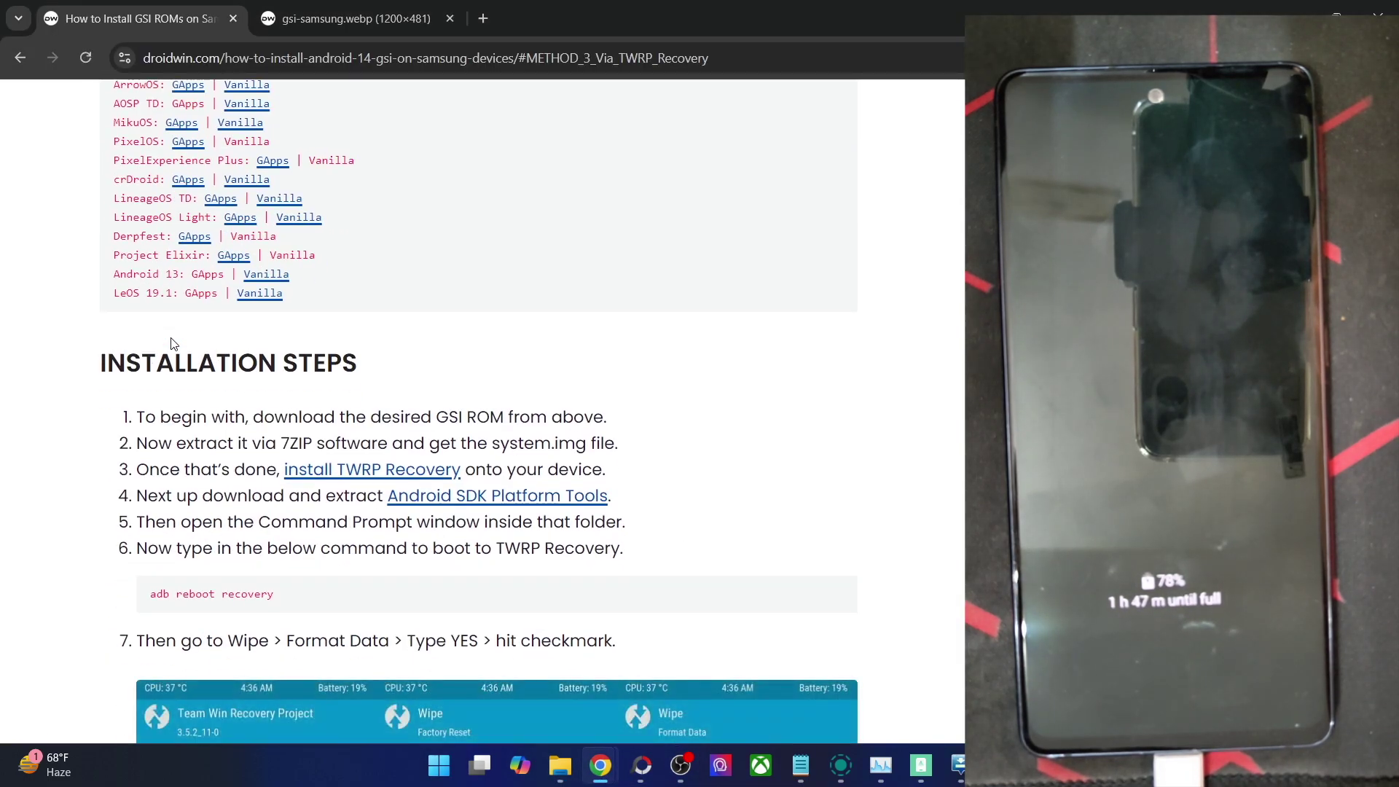
{"action": "right_click", "coordinate": [353, 475]}
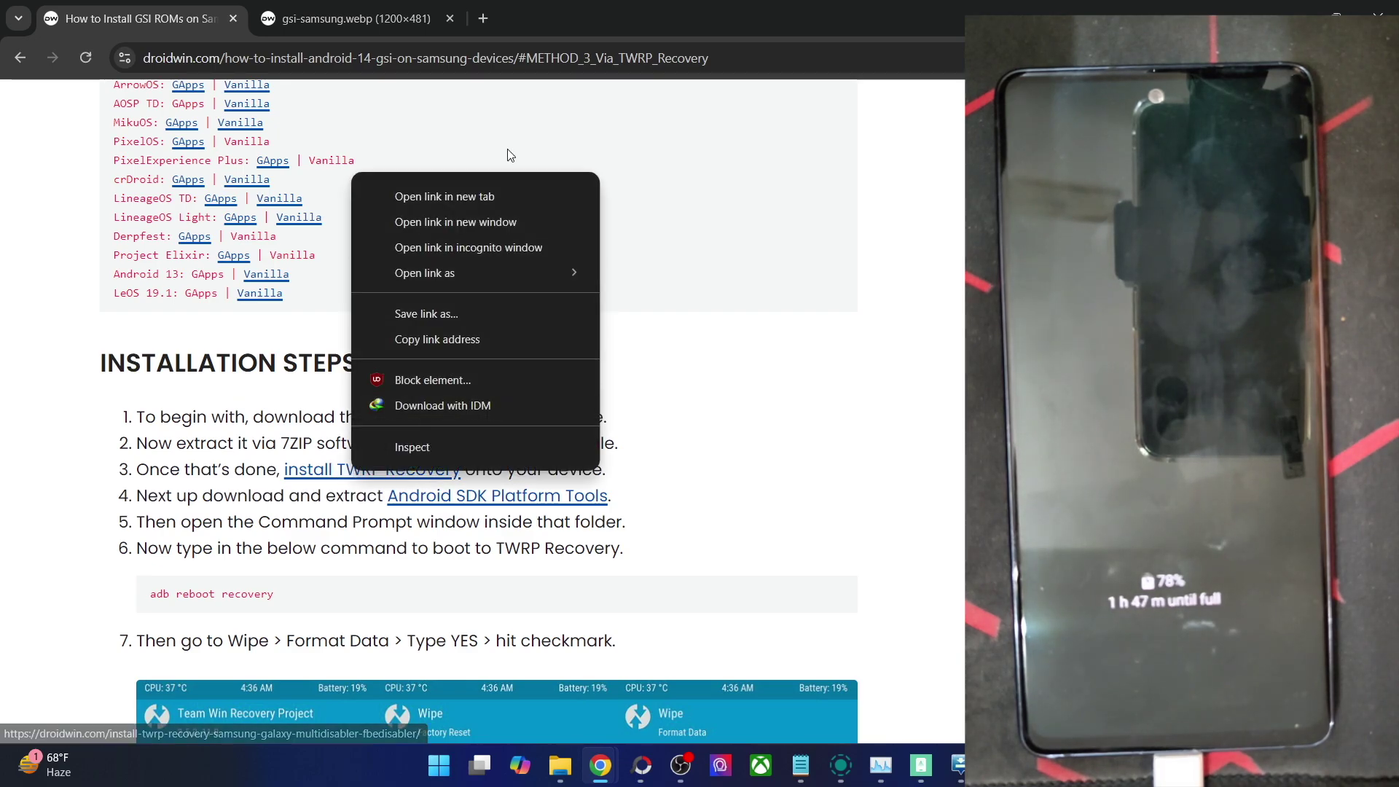
{"action": "left_click", "coordinate": [495, 186]}
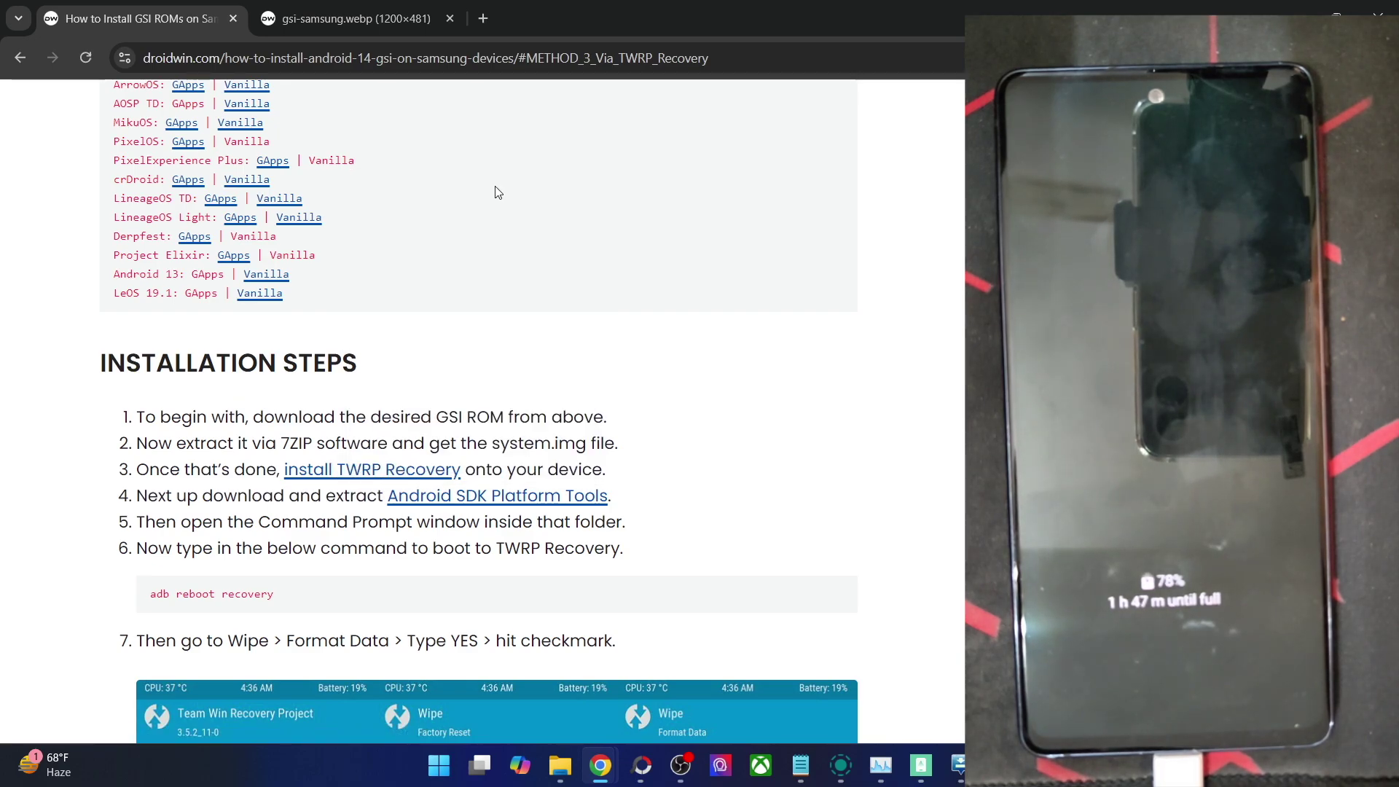
{"action": "left_click", "coordinate": [451, 19]}
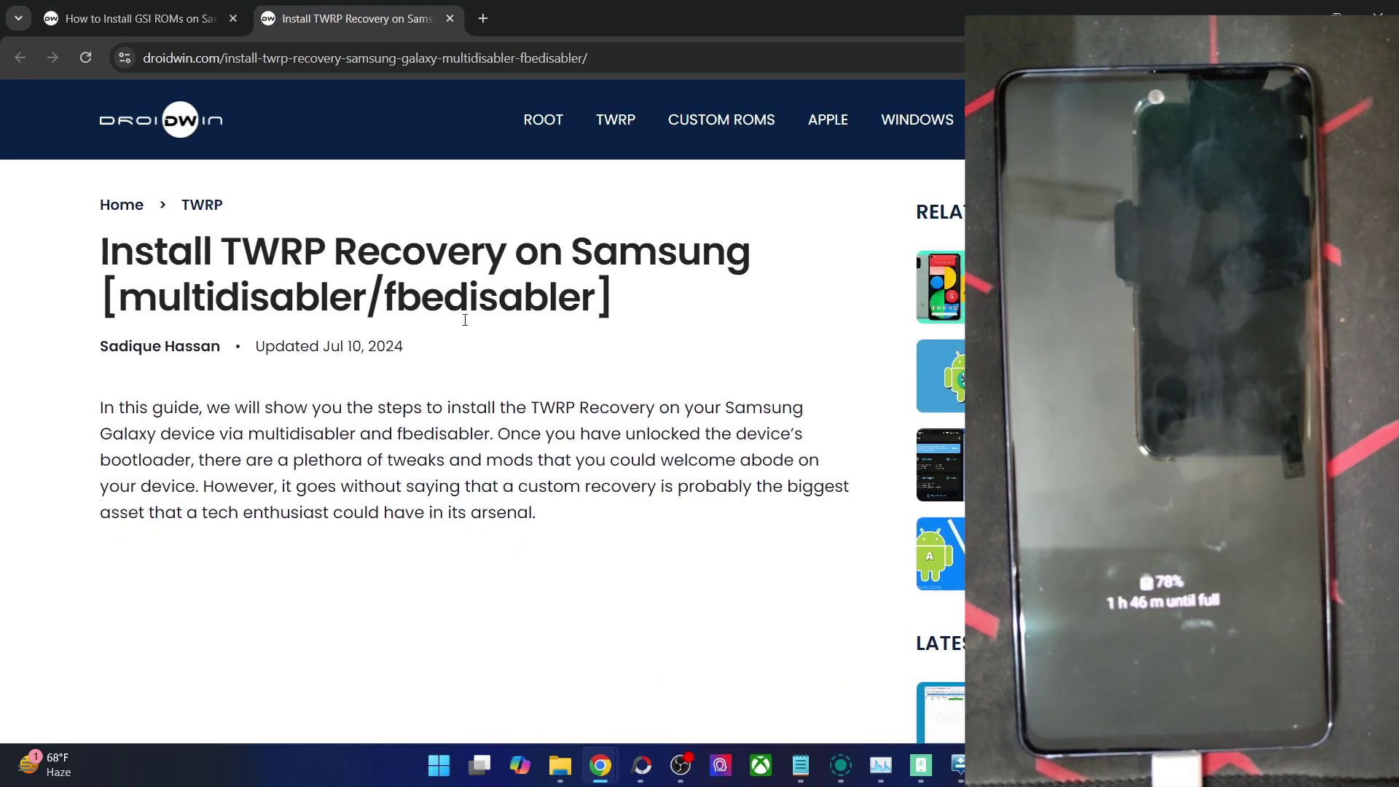
Highlight 'fbedisabler' and 'multidisabler' in the title, then scroll to STEP 1's unlock bootloader guide link
{"action": "double_click", "coordinate": [545, 305]}
{"action": "scroll", "coordinate": [545, 308], "scroll_direction": "down", "scroll_amount": 4}
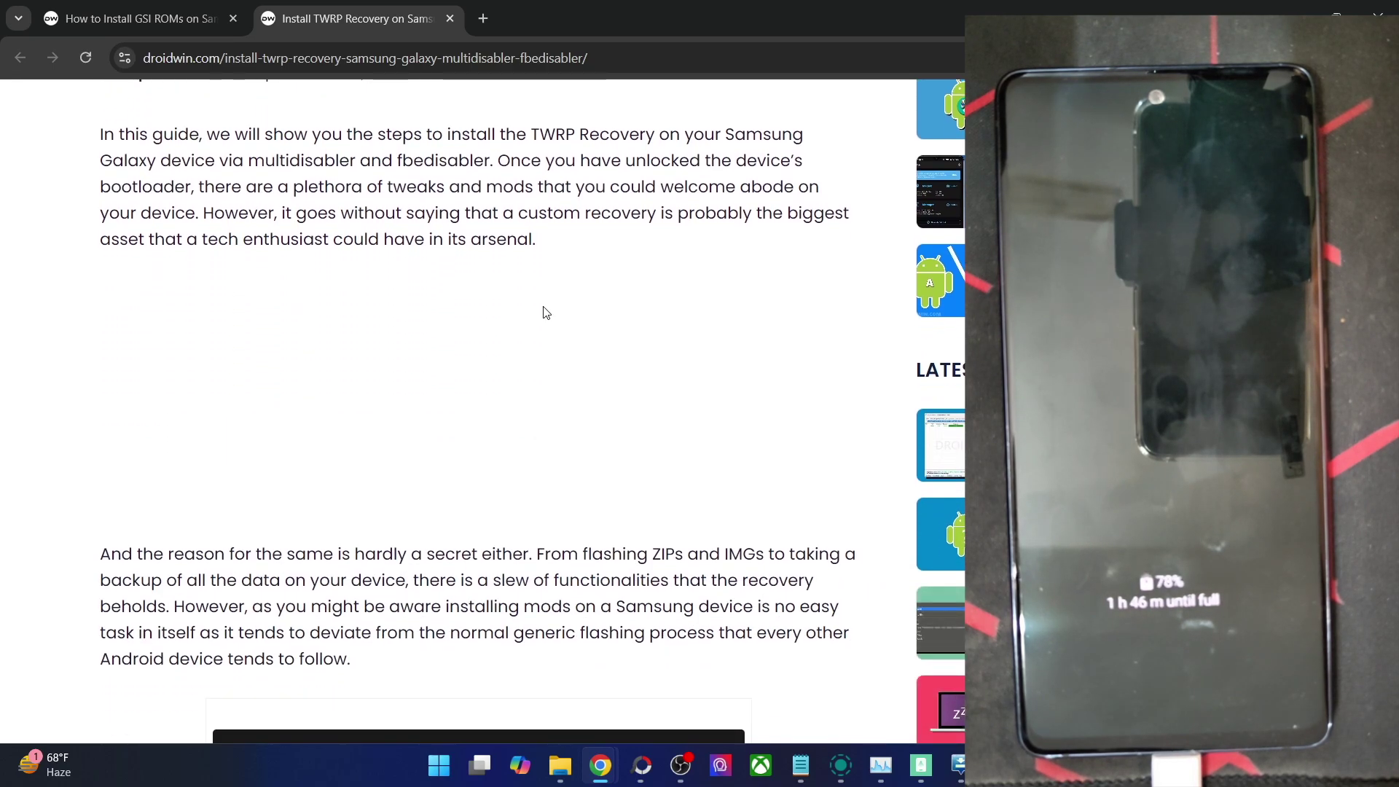
{"action": "scroll", "coordinate": [545, 312], "scroll_direction": "up", "scroll_amount": 4}
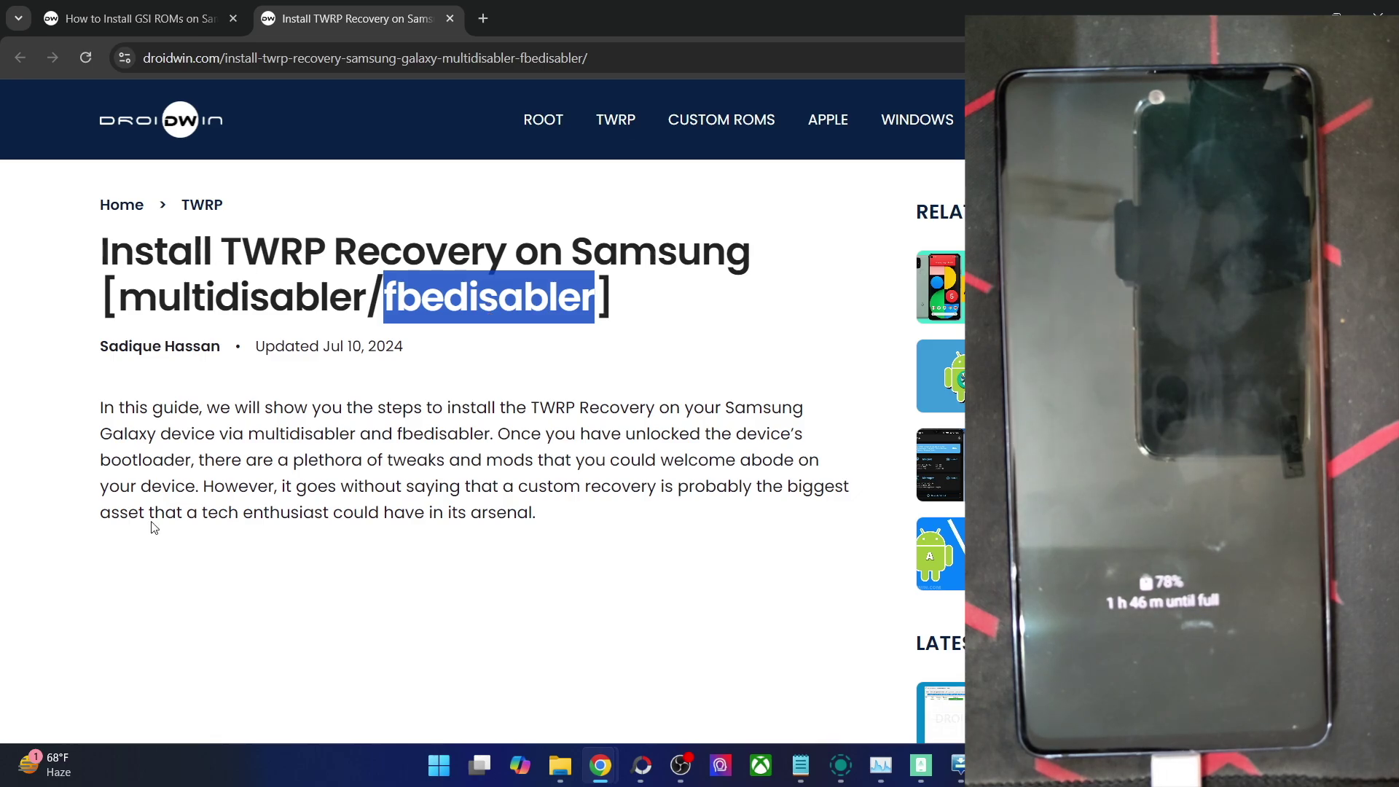
{"action": "double_click", "coordinate": [216, 306]}
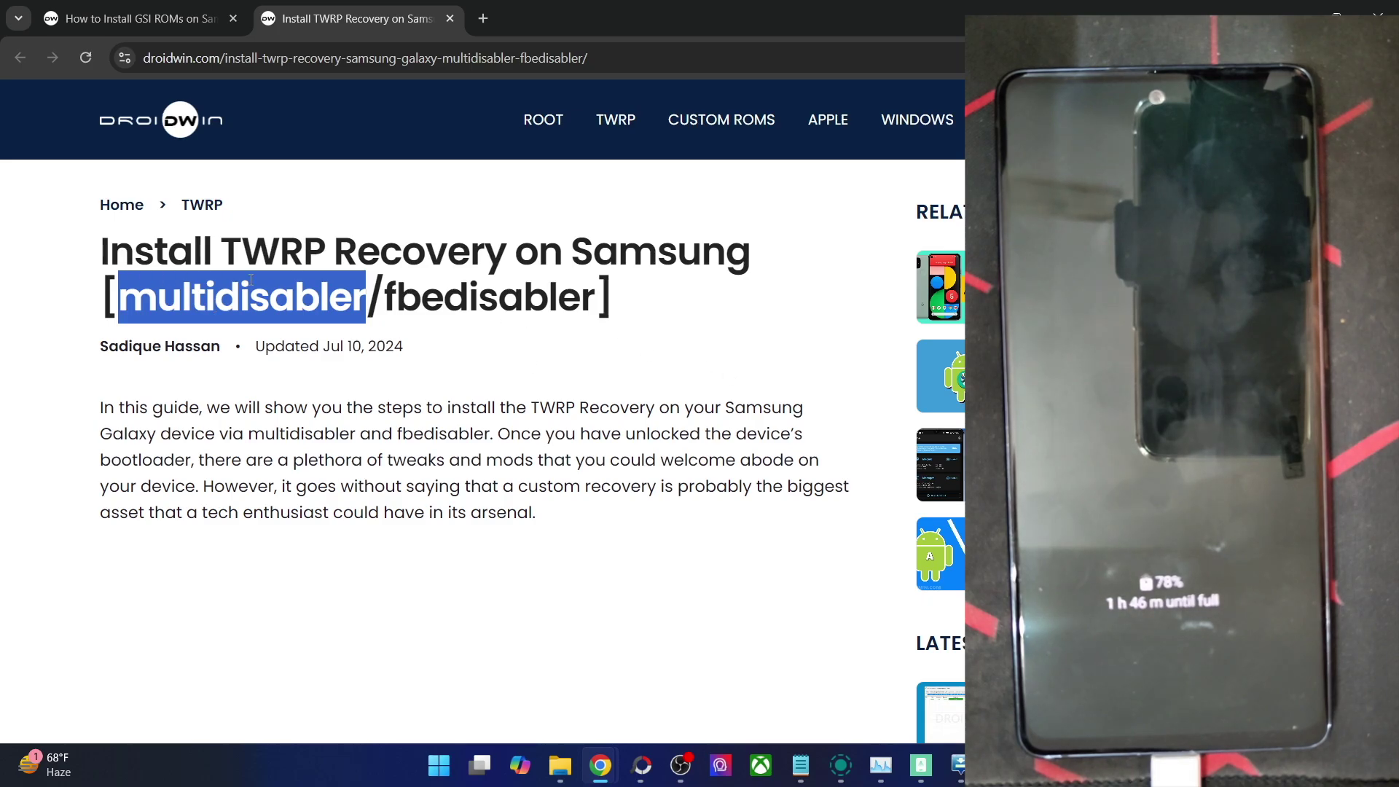
{"action": "double_click", "coordinate": [408, 295]}
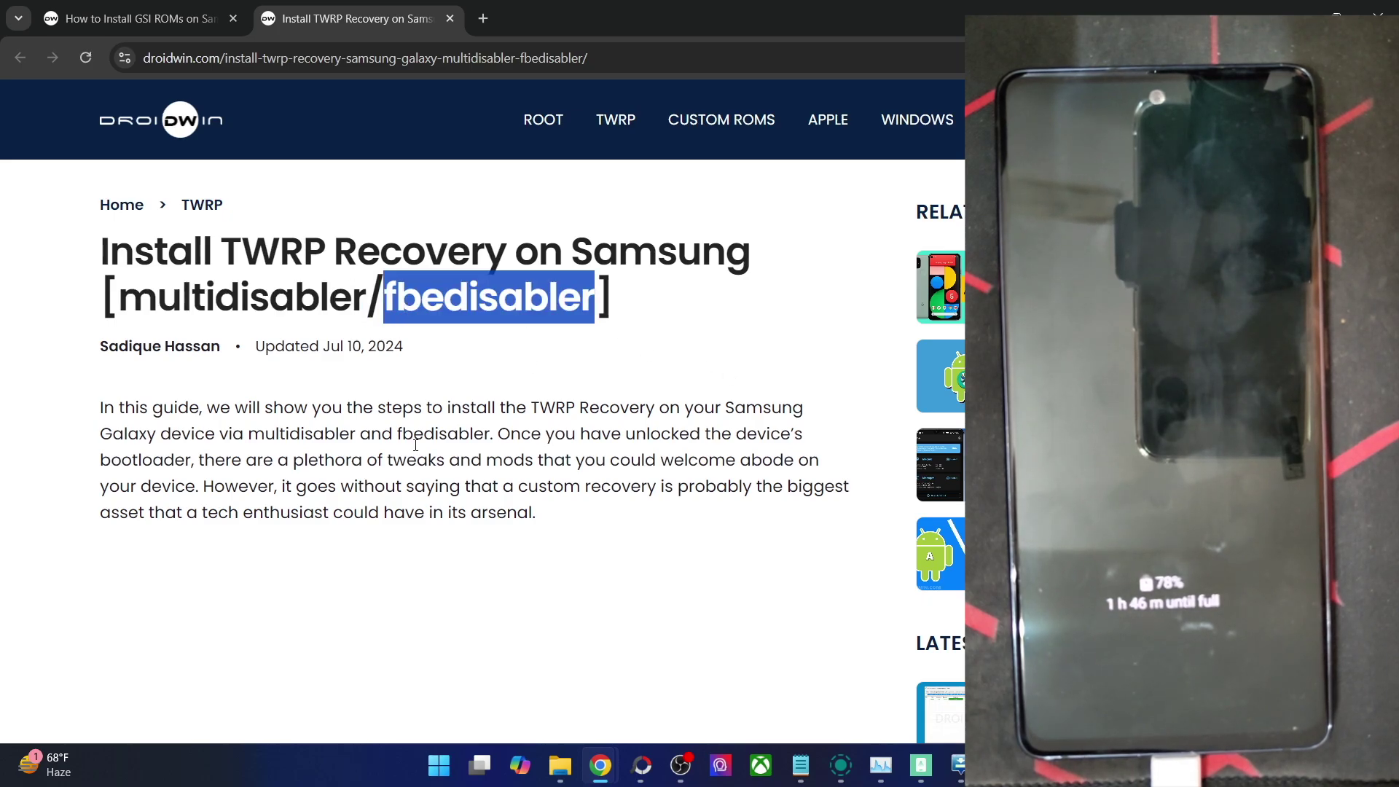
{"action": "scroll", "coordinate": [406, 477], "scroll_direction": "down", "scroll_amount": 3}
{"action": "scroll", "coordinate": [406, 477], "scroll_direction": "down", "scroll_amount": 15}
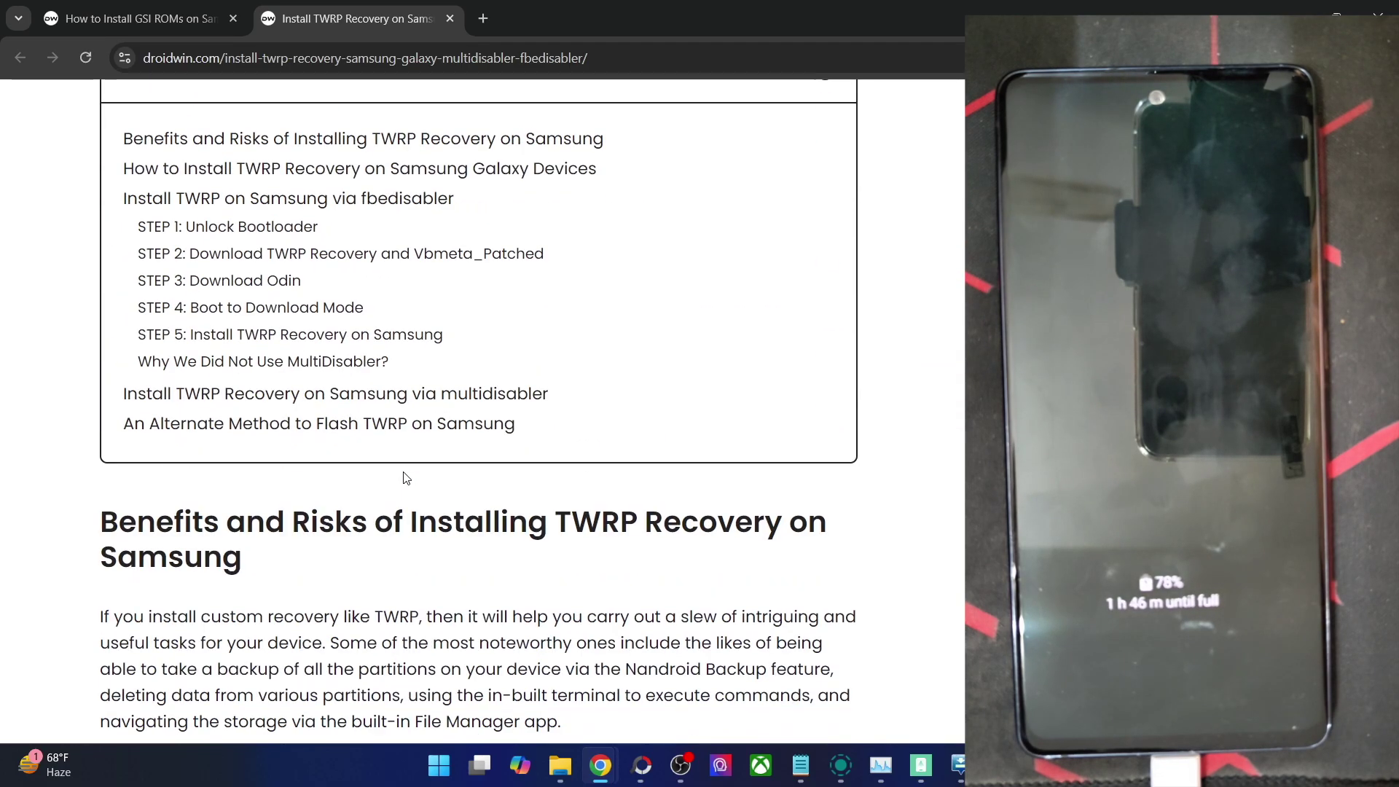
{"action": "scroll", "coordinate": [406, 477], "scroll_direction": "down", "scroll_amount": 15}
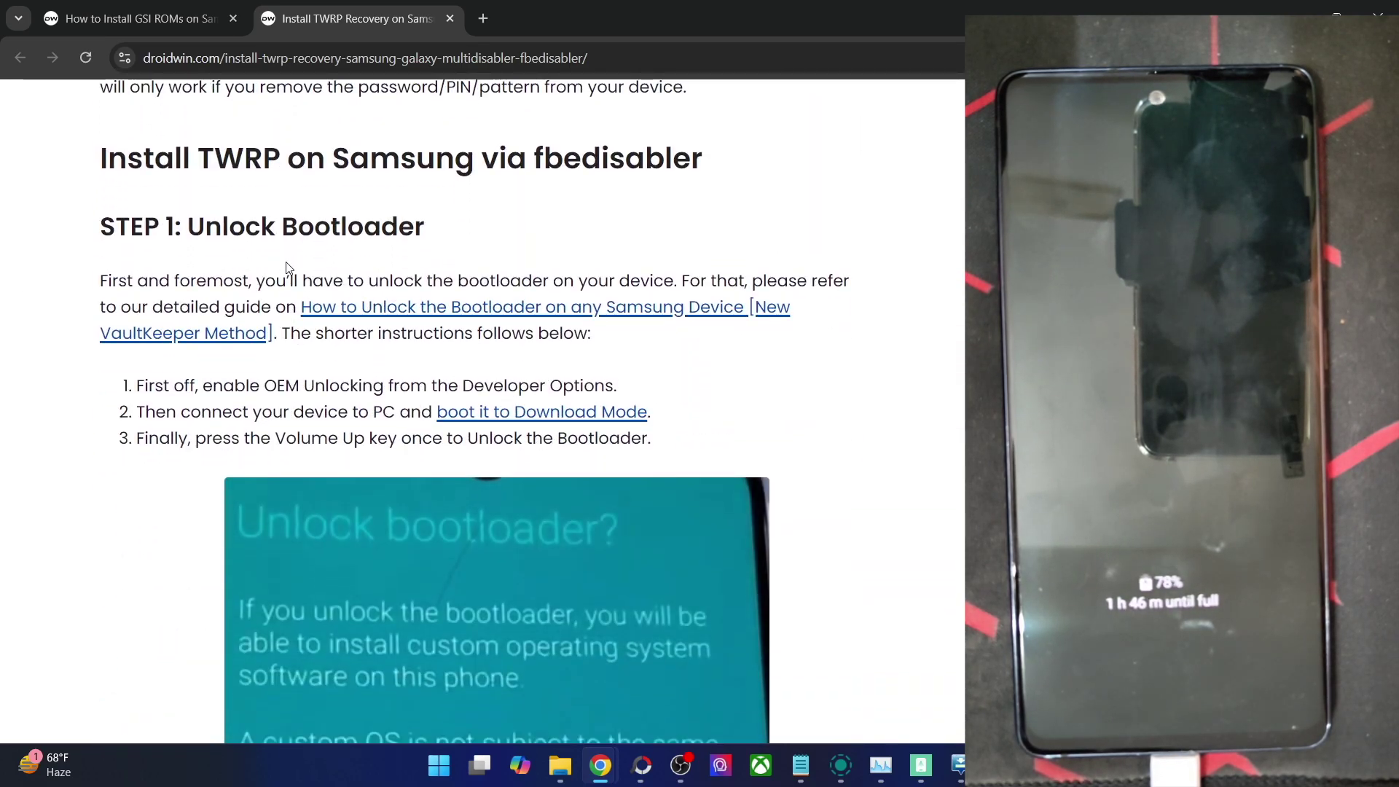
{"action": "right_click", "coordinate": [458, 296]}
{"action": "left_click", "coordinate": [494, 319]}
{"action": "key", "text": "ctrl+Tab"}
{"action": "scroll", "coordinate": [486, 329], "scroll_direction": "down", "scroll_amount": 10}
{"action": "scroll", "coordinate": [485, 330], "scroll_direction": "down", "scroll_amount": 8}
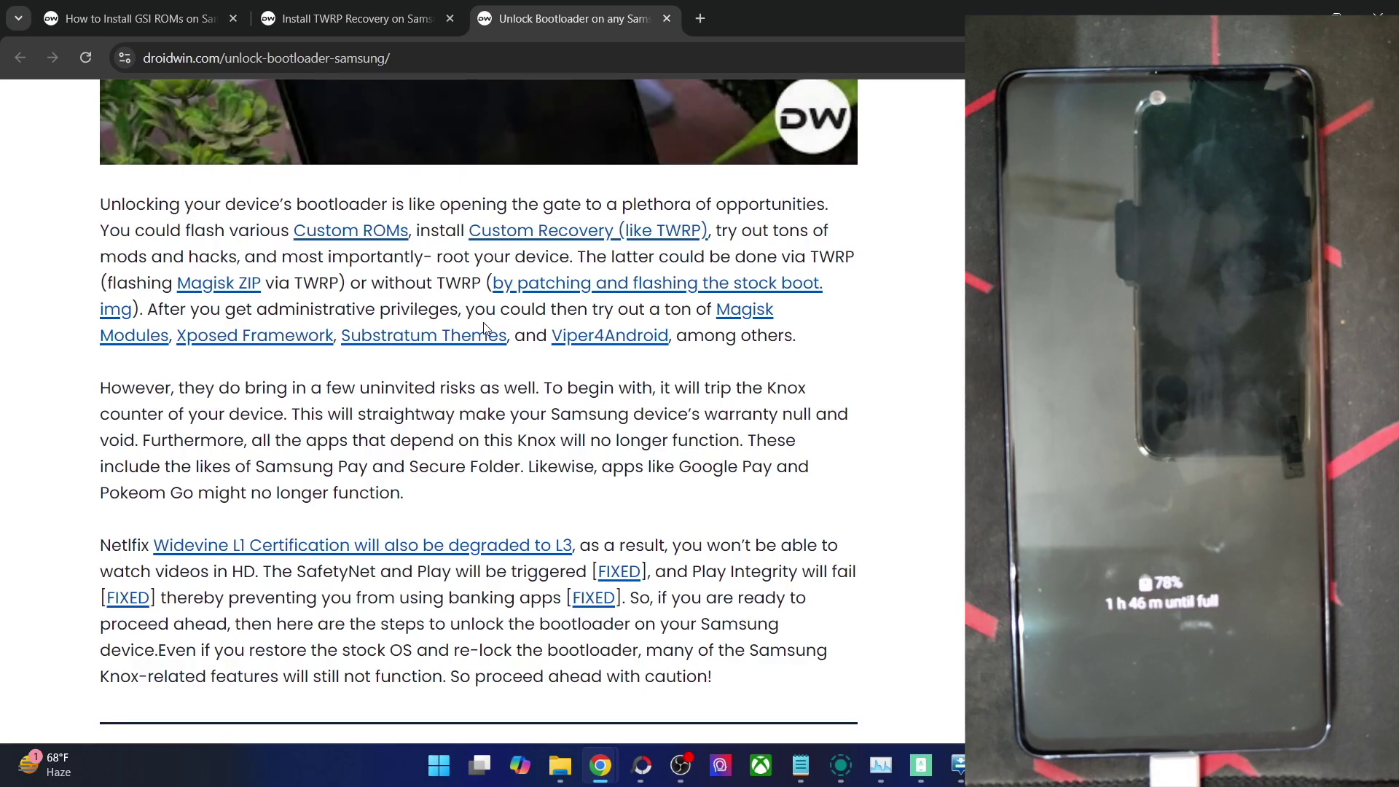
{"action": "scroll", "coordinate": [482, 327], "scroll_direction": "down", "scroll_amount": 15}
{"action": "scroll", "coordinate": [481, 325], "scroll_direction": "down", "scroll_amount": 15}
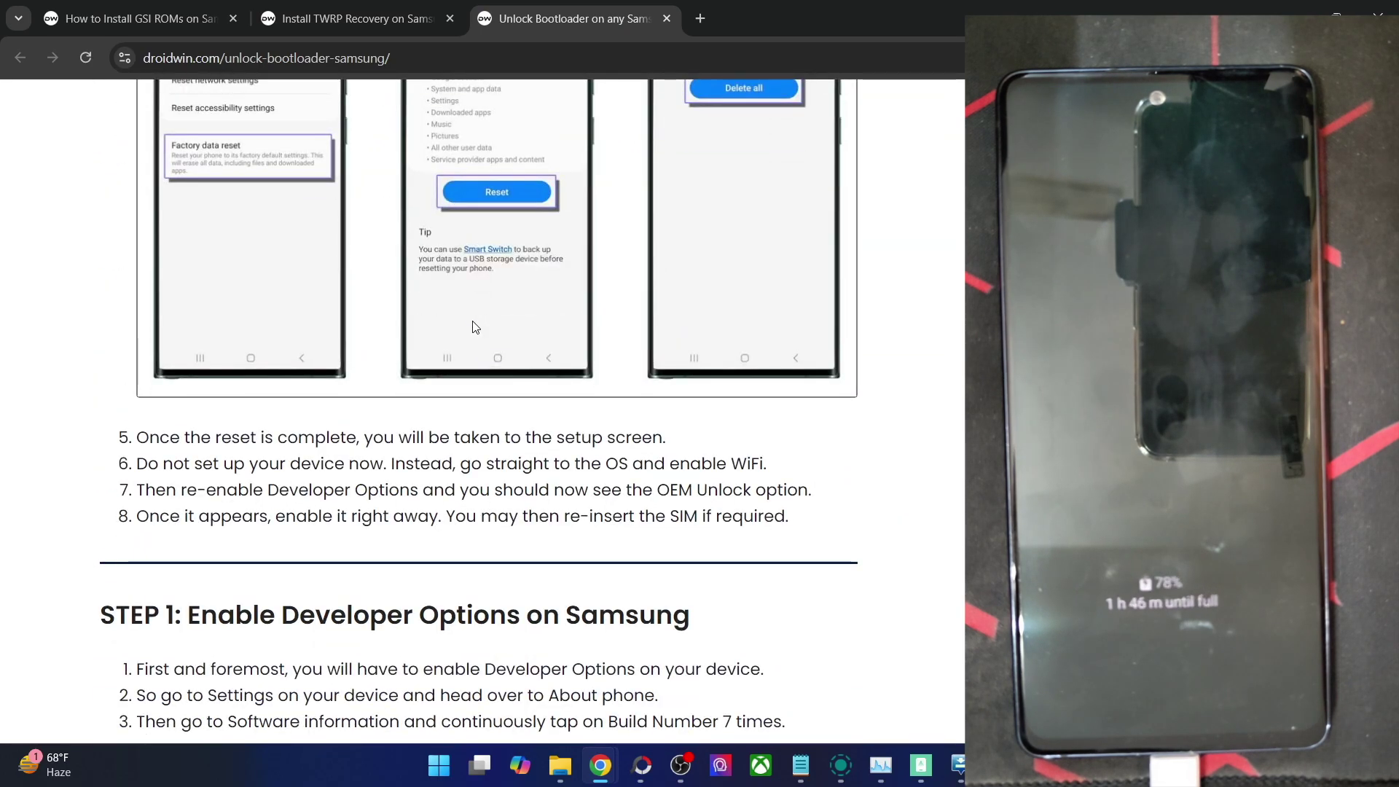
{"action": "scroll", "coordinate": [472, 325], "scroll_direction": "up", "scroll_amount": 5}
{"action": "scroll", "coordinate": [472, 322], "scroll_direction": "down", "scroll_amount": 9}
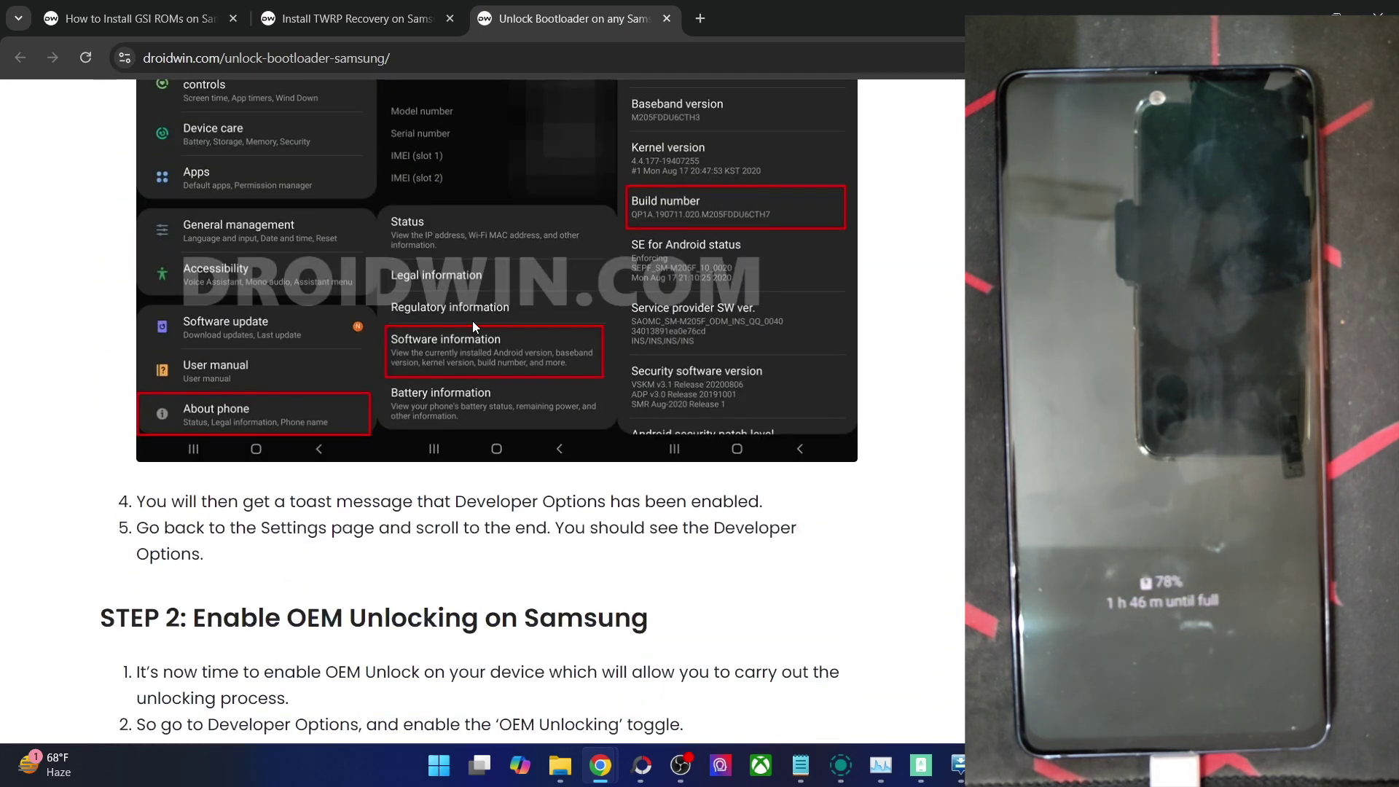
{"action": "scroll", "coordinate": [471, 322], "scroll_direction": "down", "scroll_amount": 5}
{"action": "scroll", "coordinate": [472, 327], "scroll_direction": "down", "scroll_amount": 15}
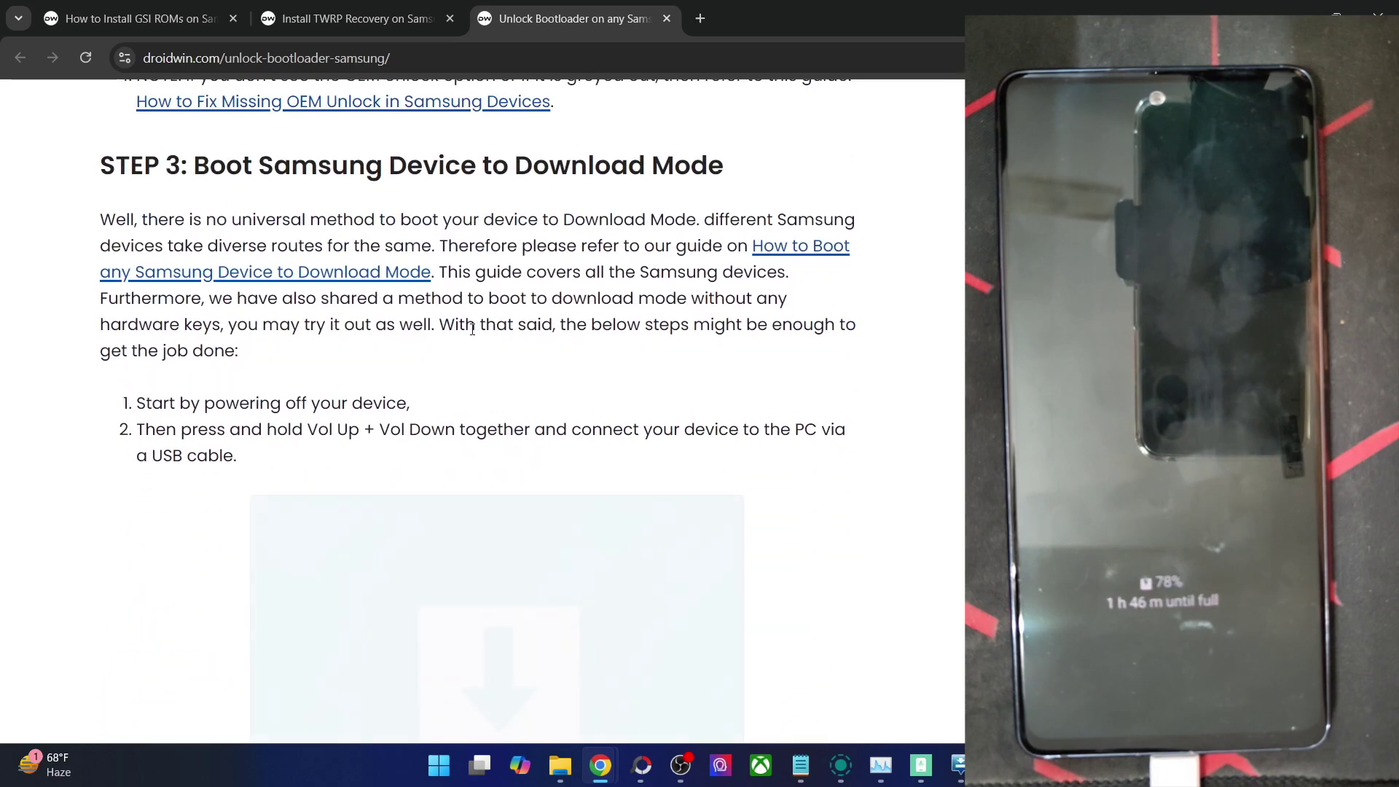
{"action": "scroll", "coordinate": [471, 333], "scroll_direction": "down", "scroll_amount": 11}
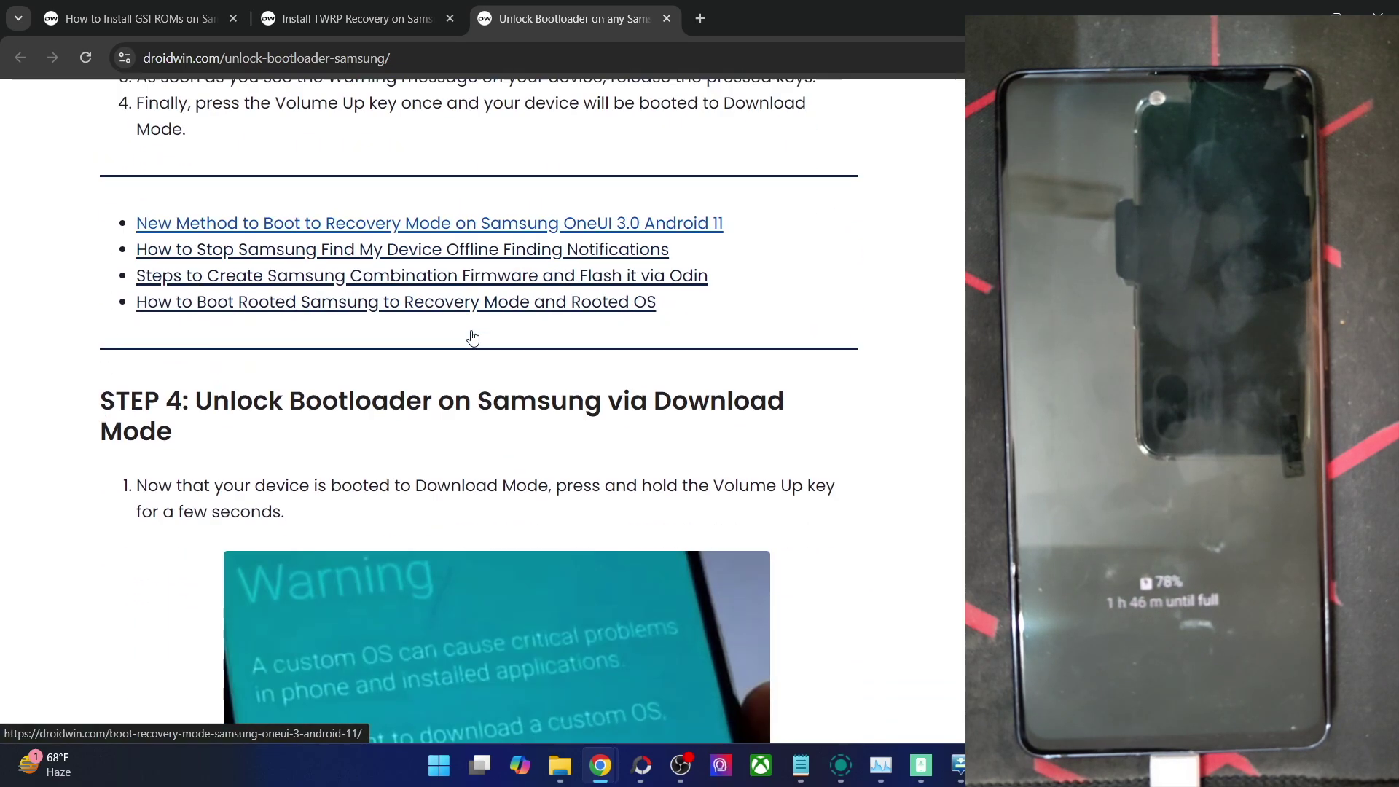
{"action": "scroll", "coordinate": [431, 327], "scroll_direction": "down", "scroll_amount": 3}
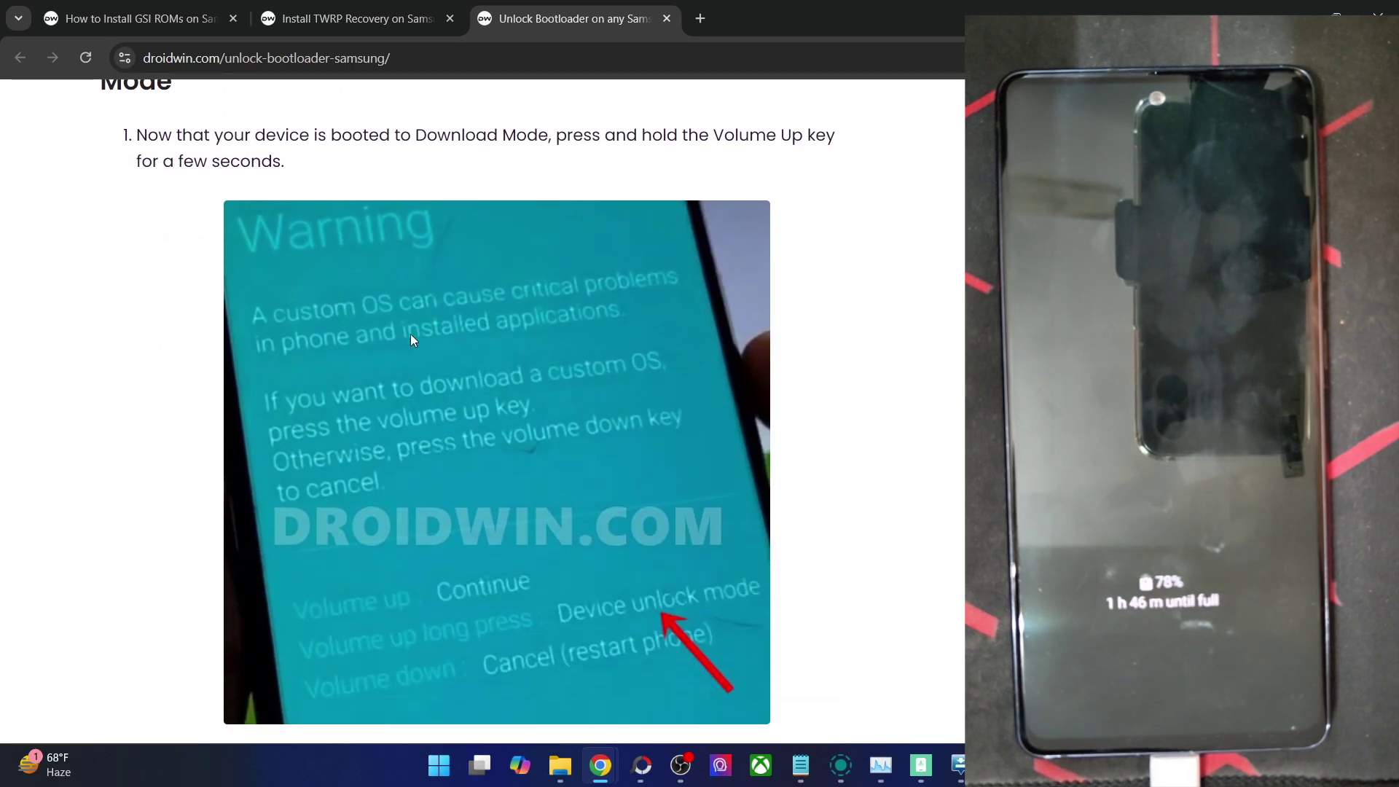
{"action": "scroll", "coordinate": [391, 408], "scroll_direction": "down", "scroll_amount": 5}
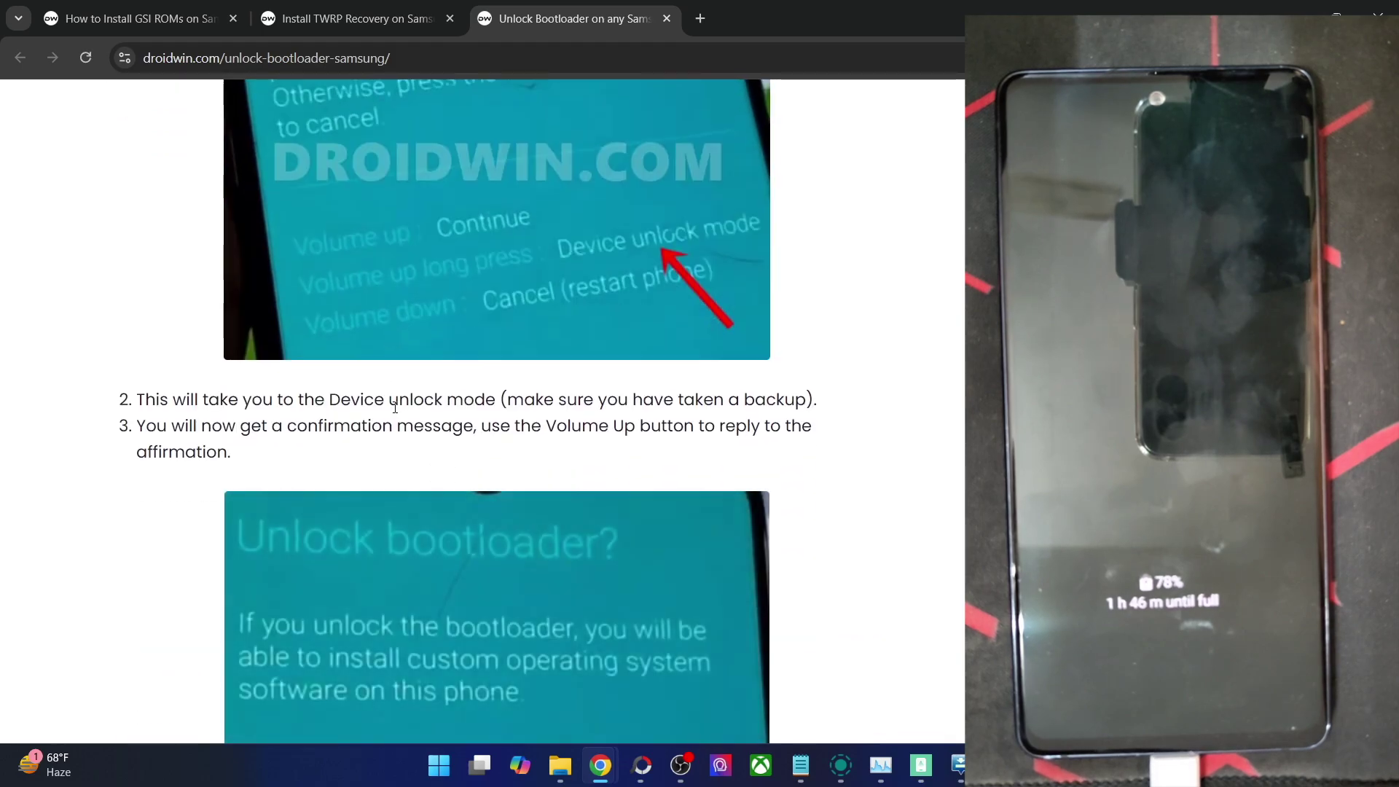
{"action": "scroll", "coordinate": [394, 408], "scroll_direction": "down", "scroll_amount": 16}
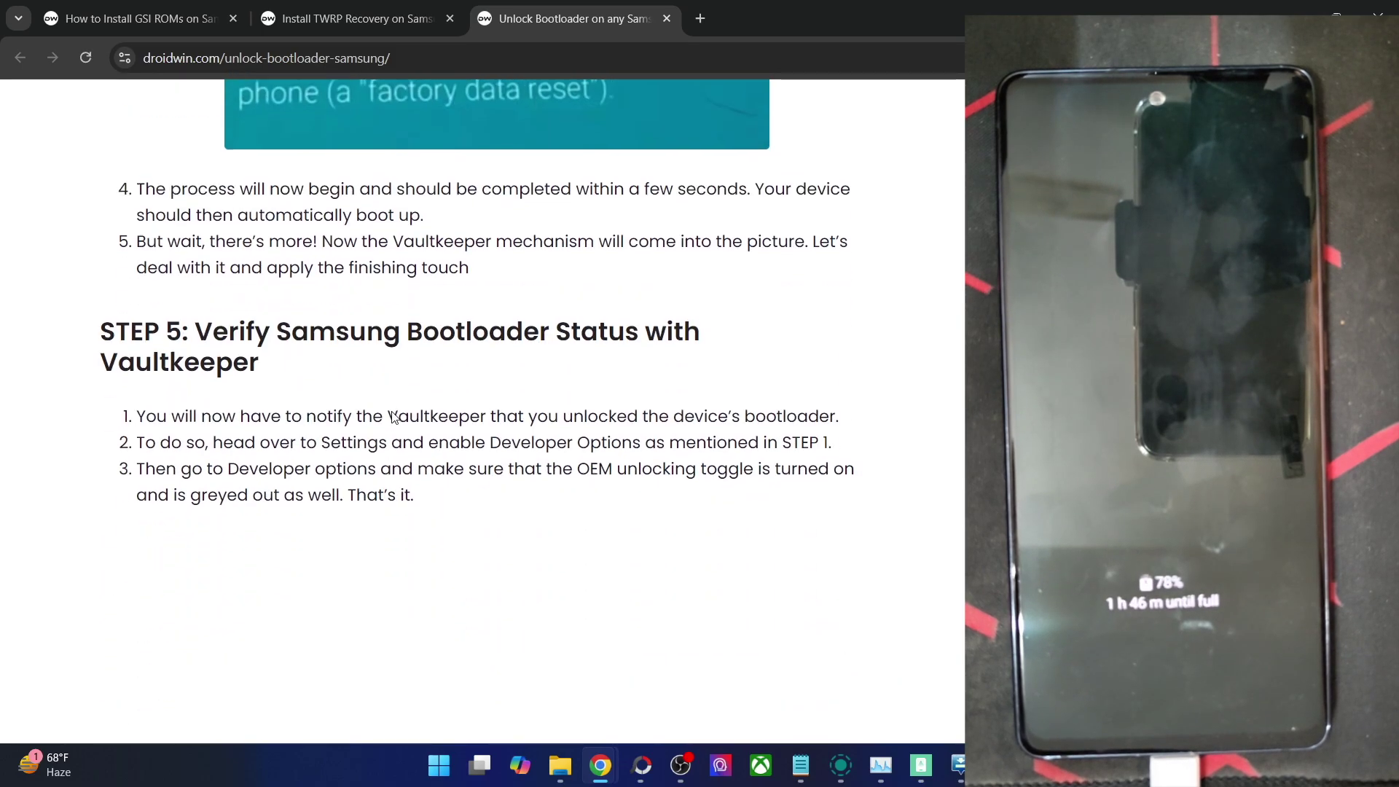
{"action": "scroll", "coordinate": [392, 412], "scroll_direction": "down", "scroll_amount": 3}
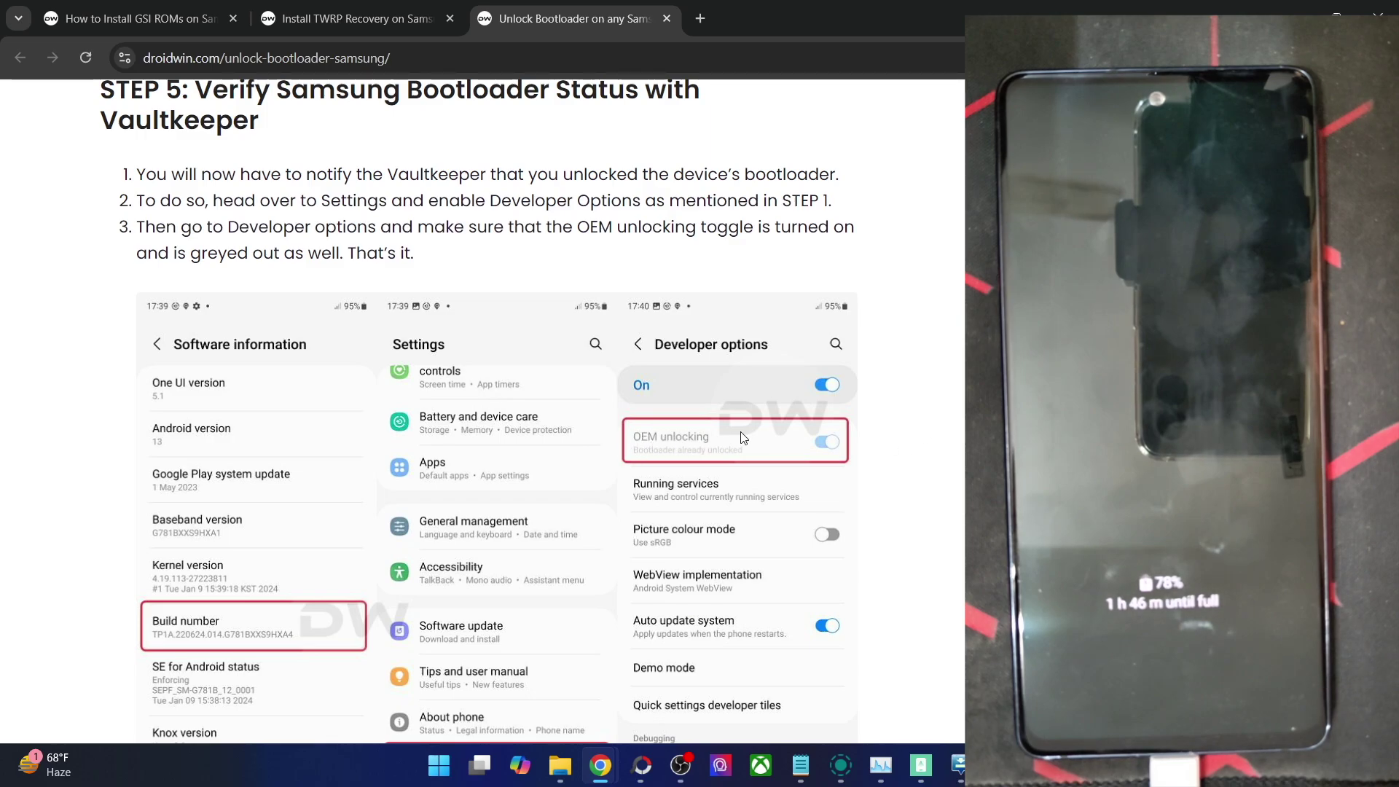
{"action": "scroll", "coordinate": [662, 436], "scroll_direction": "down", "scroll_amount": 5}
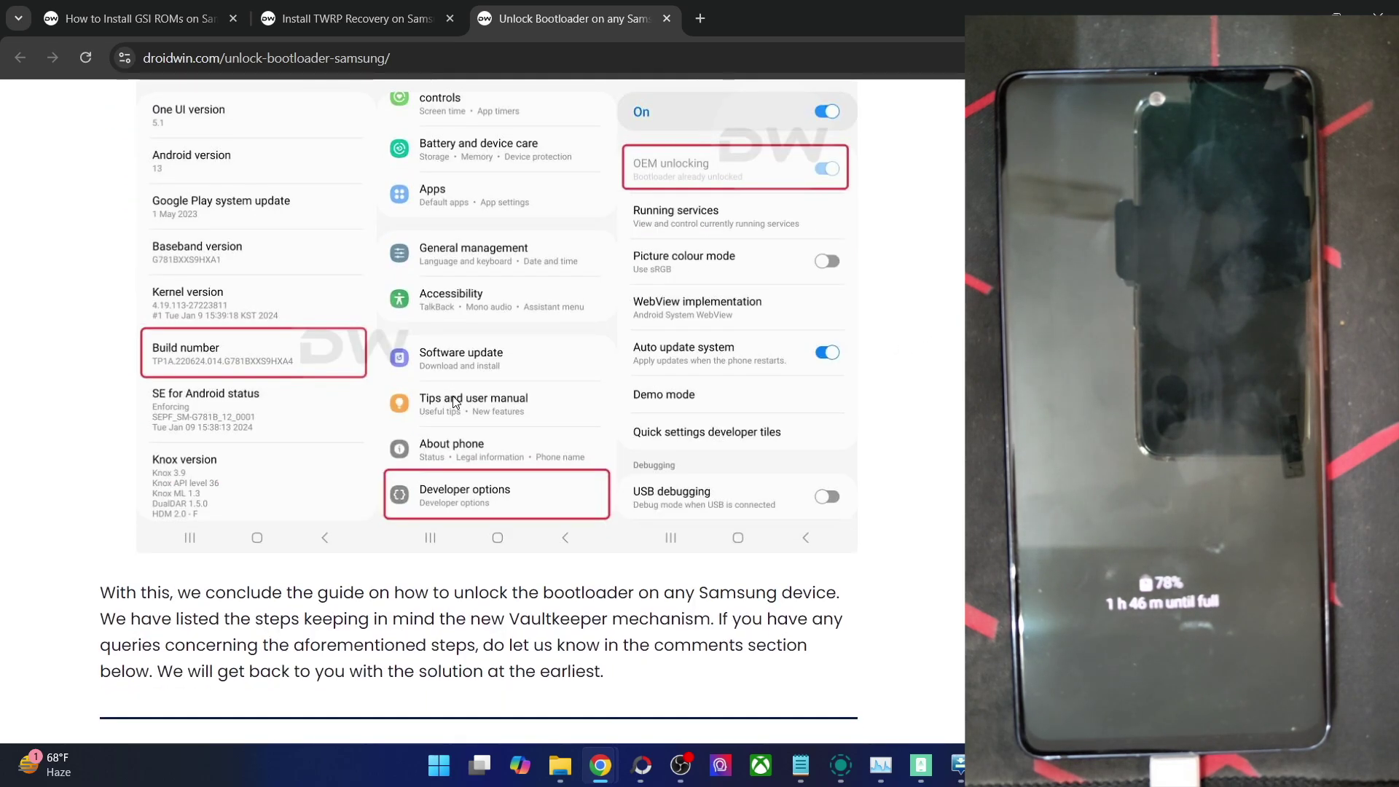
{"action": "scroll", "coordinate": [449, 394], "scroll_direction": "up", "scroll_amount": 20}
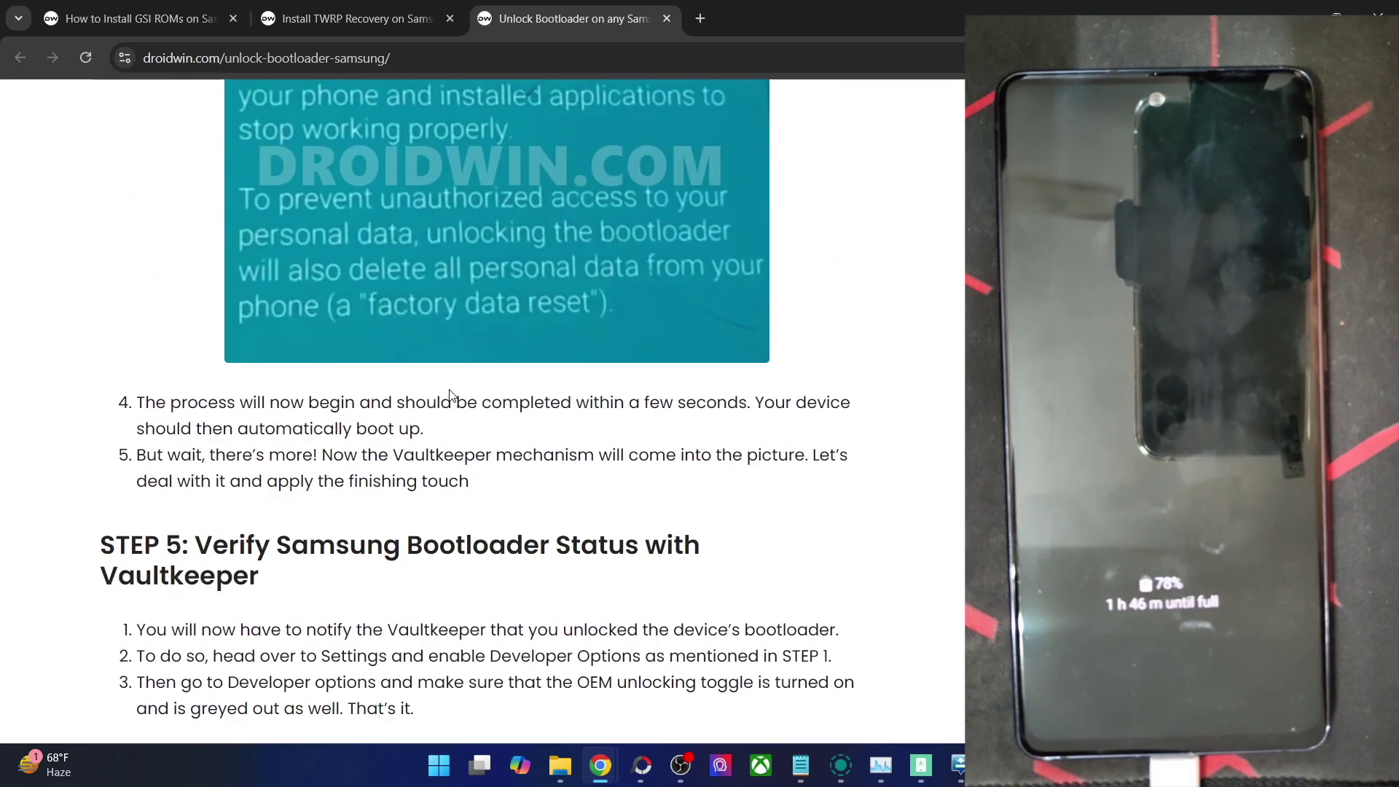
{"action": "scroll", "coordinate": [448, 394], "scroll_direction": "up", "scroll_amount": 20}
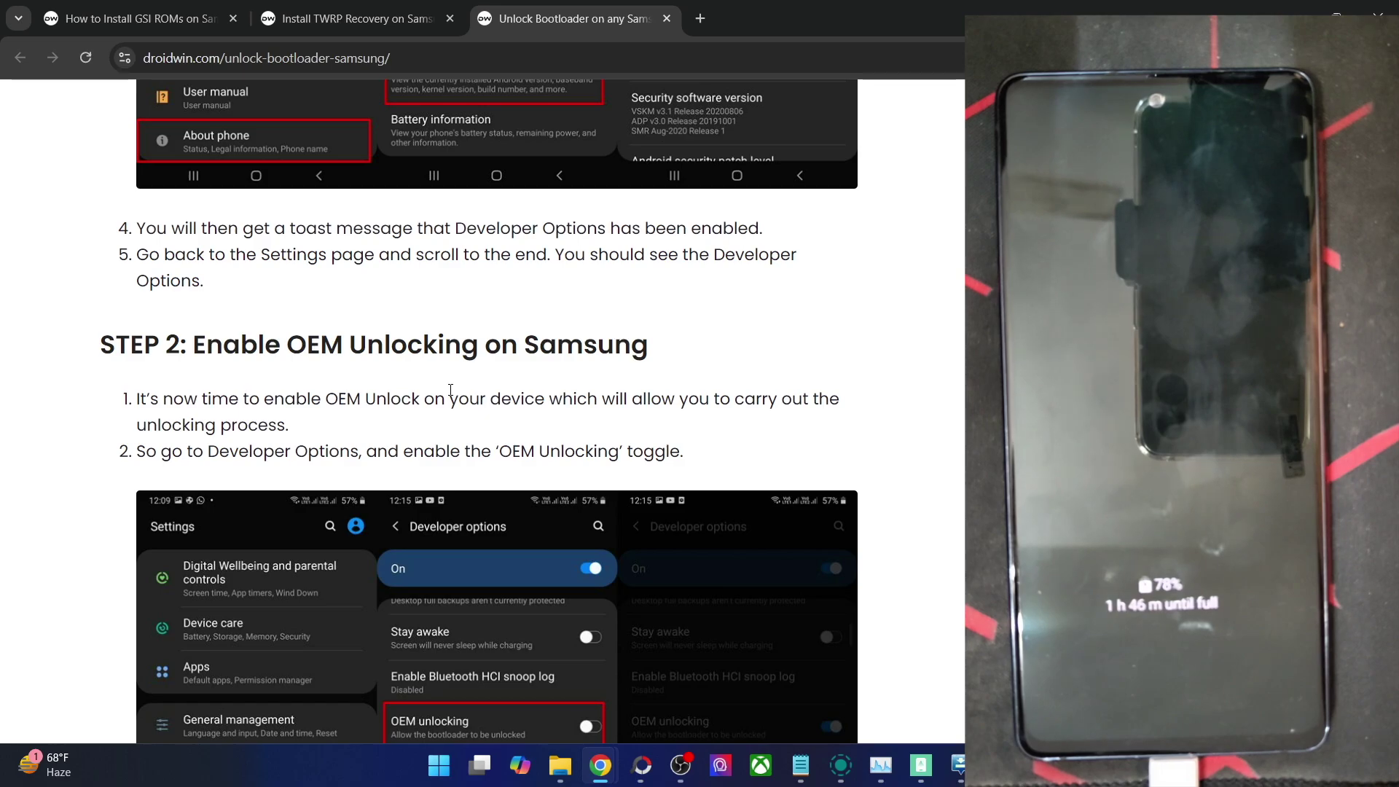
{"action": "scroll", "coordinate": [450, 390], "scroll_direction": "up", "scroll_amount": 15}
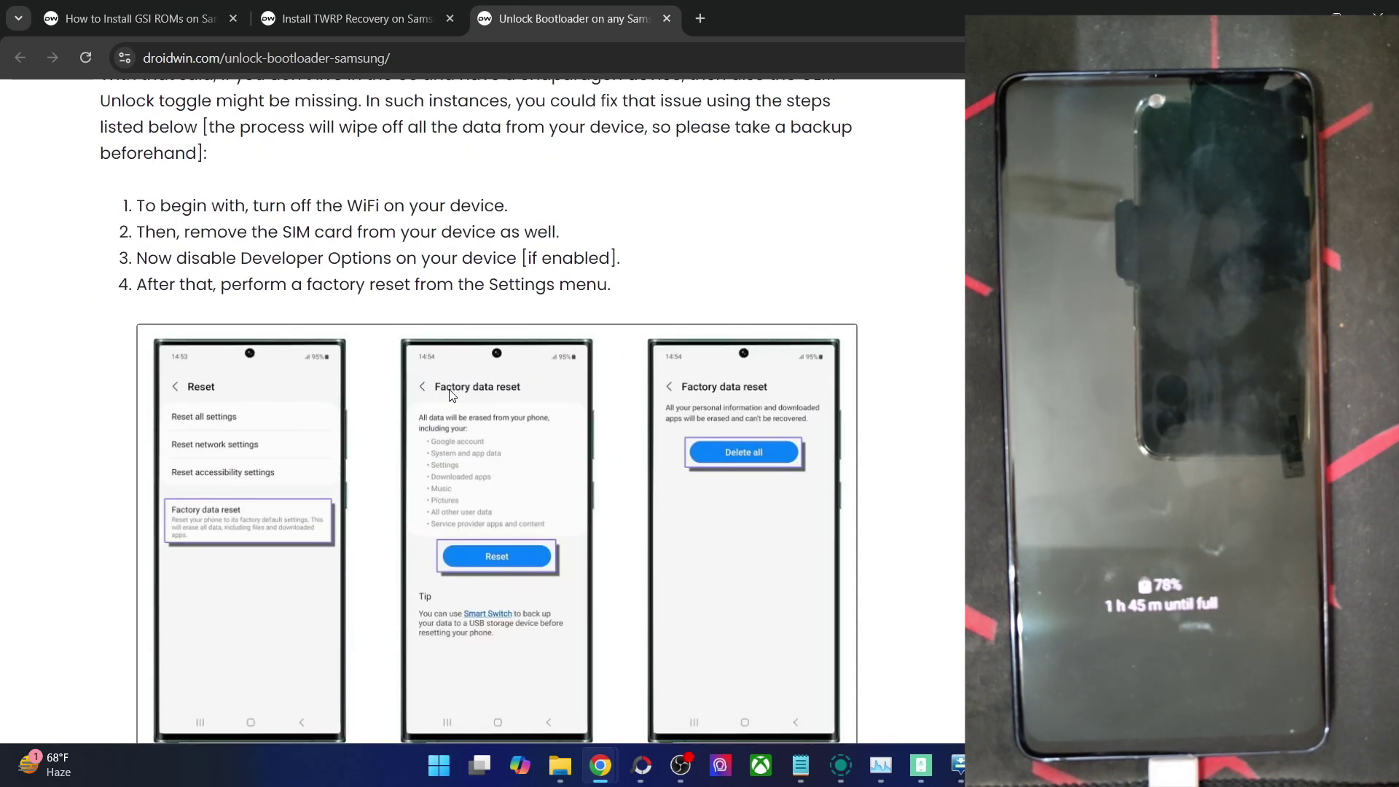
{"action": "scroll", "coordinate": [449, 395], "scroll_direction": "up", "scroll_amount": 15}
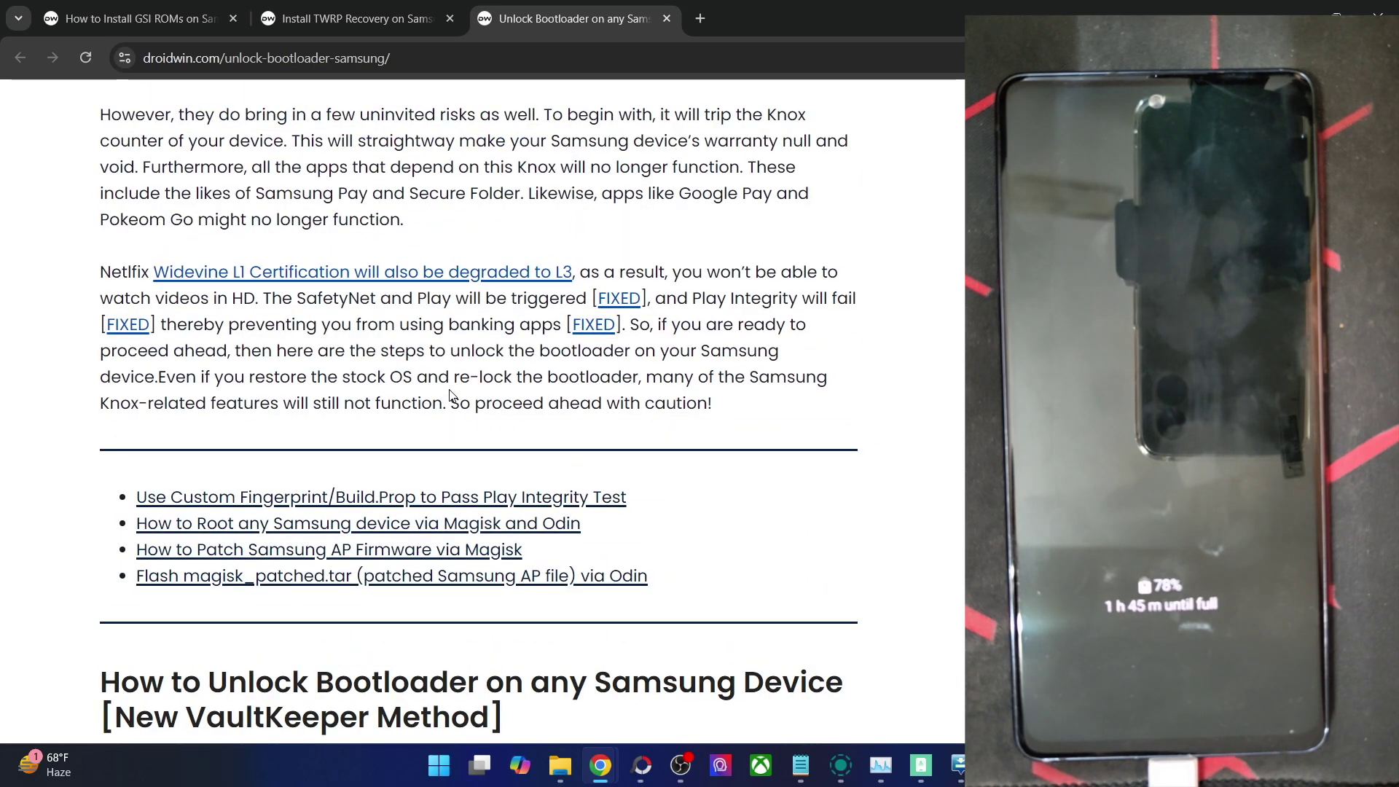
{"action": "scroll", "coordinate": [449, 394], "scroll_direction": "up", "scroll_amount": 15}
{"action": "scroll", "coordinate": [450, 390], "scroll_direction": "up", "scroll_amount": 6}
{"action": "scroll", "coordinate": [450, 393], "scroll_direction": "down", "scroll_amount": 18}
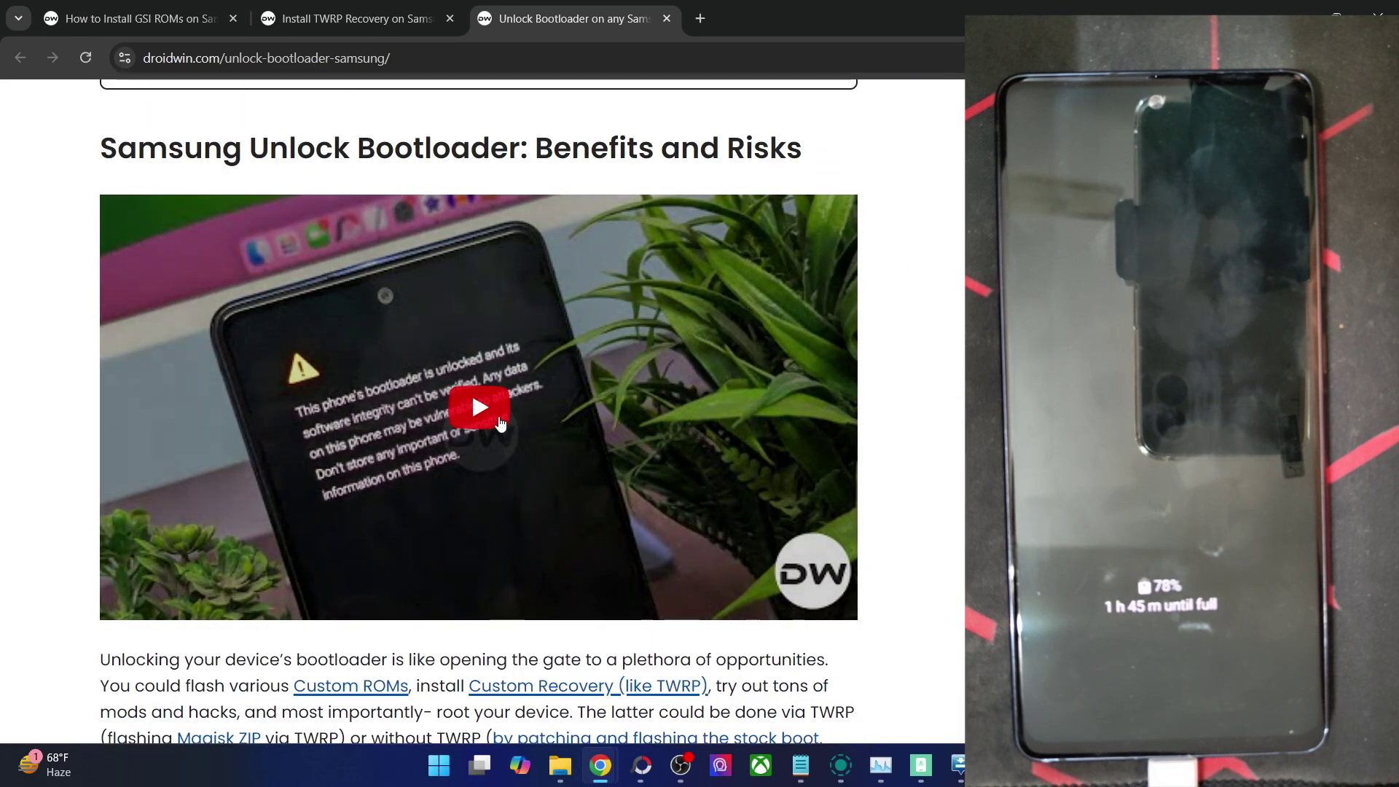
{"action": "left_click", "coordinate": [666, 20]}
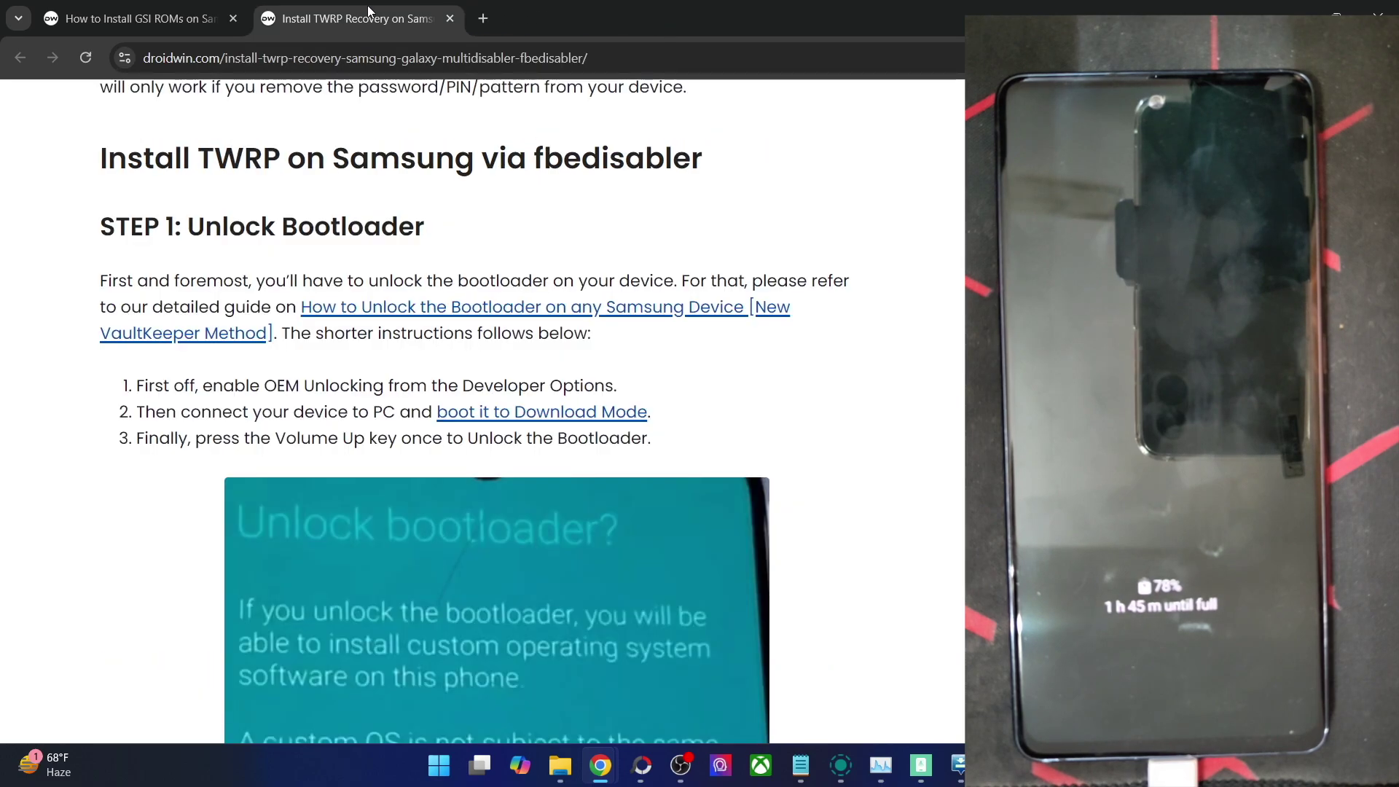
Scroll to STEP 2, highlight 'Recovery' and 'XDA', clear the selection, and continue toward STEP 3
{"action": "scroll", "coordinate": [321, 396], "scroll_direction": "down", "scroll_amount": 13}
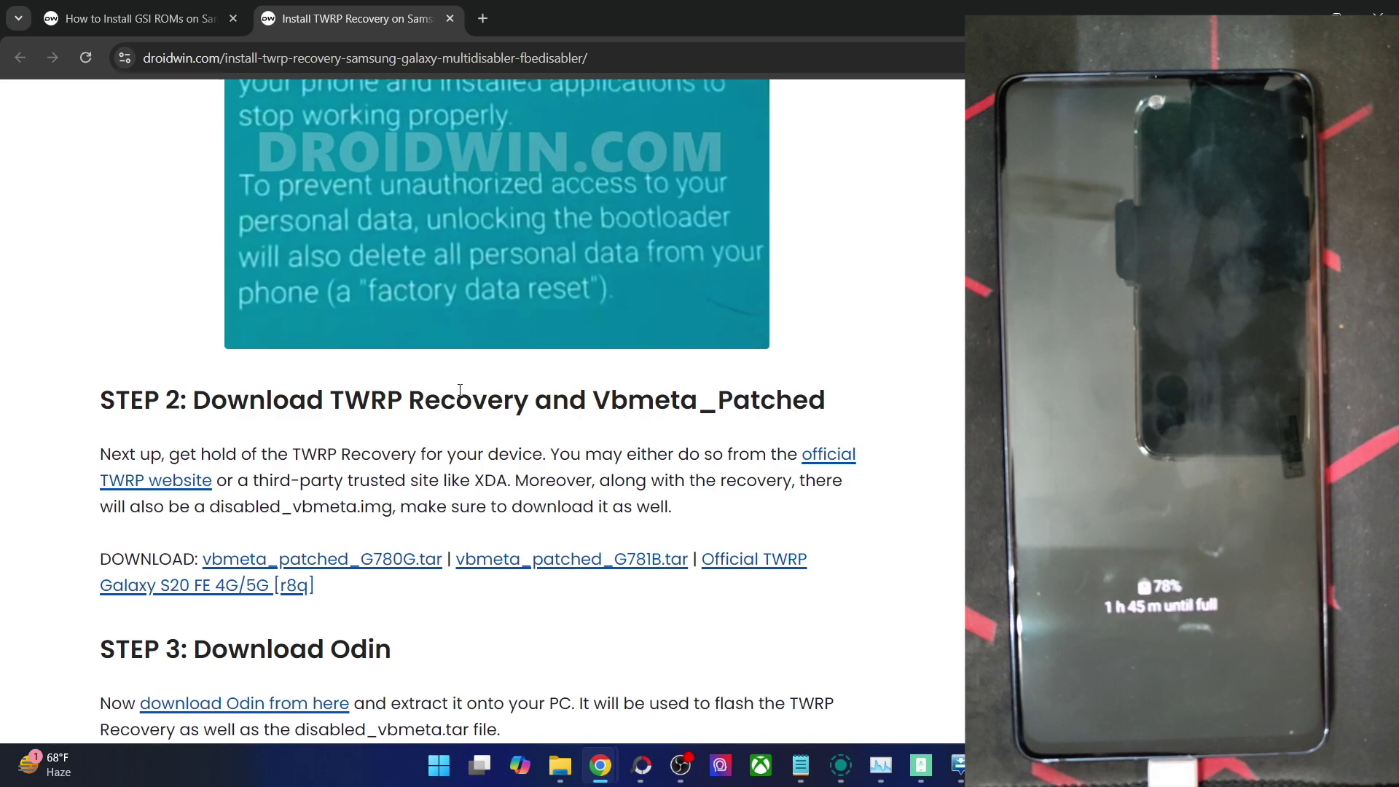
{"action": "double_click", "coordinate": [460, 391]}
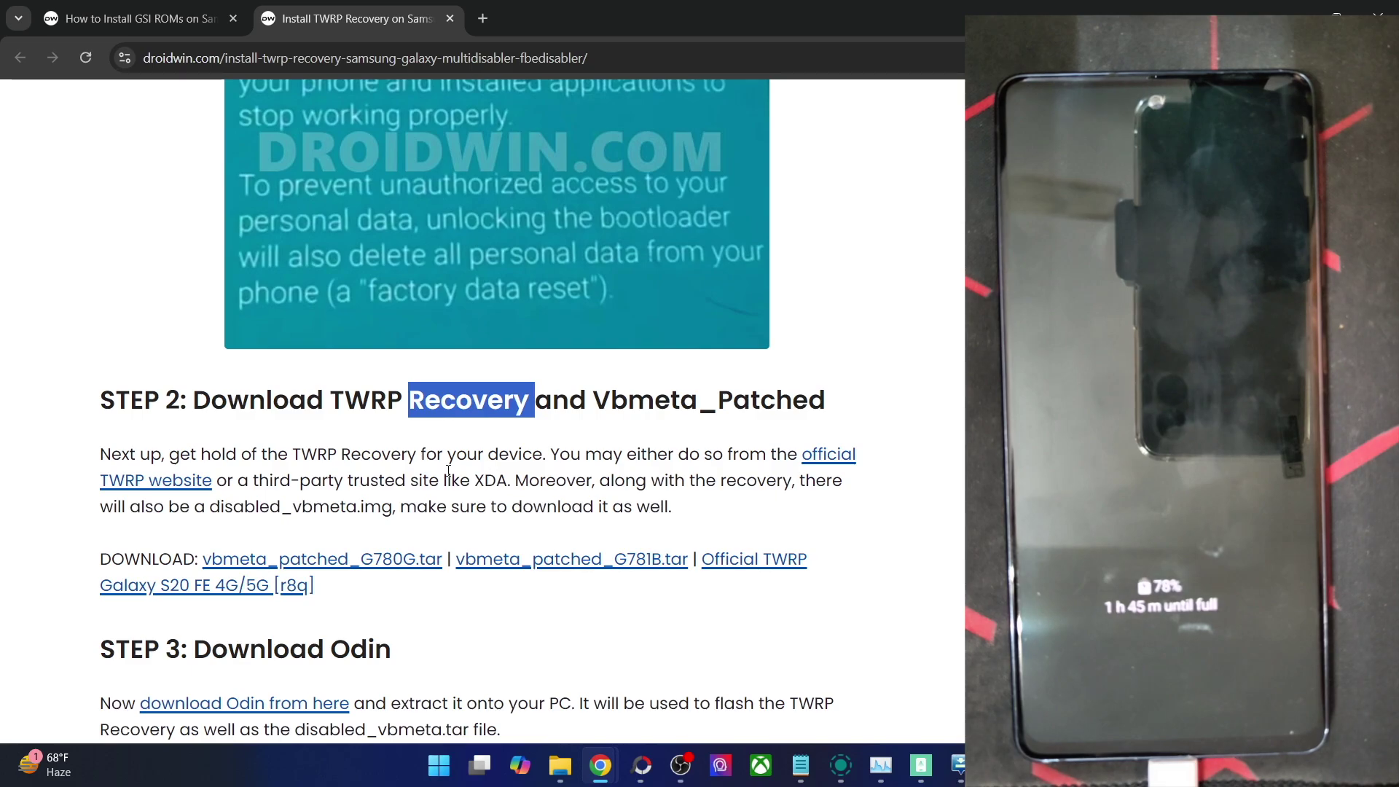
{"action": "double_click", "coordinate": [481, 480]}
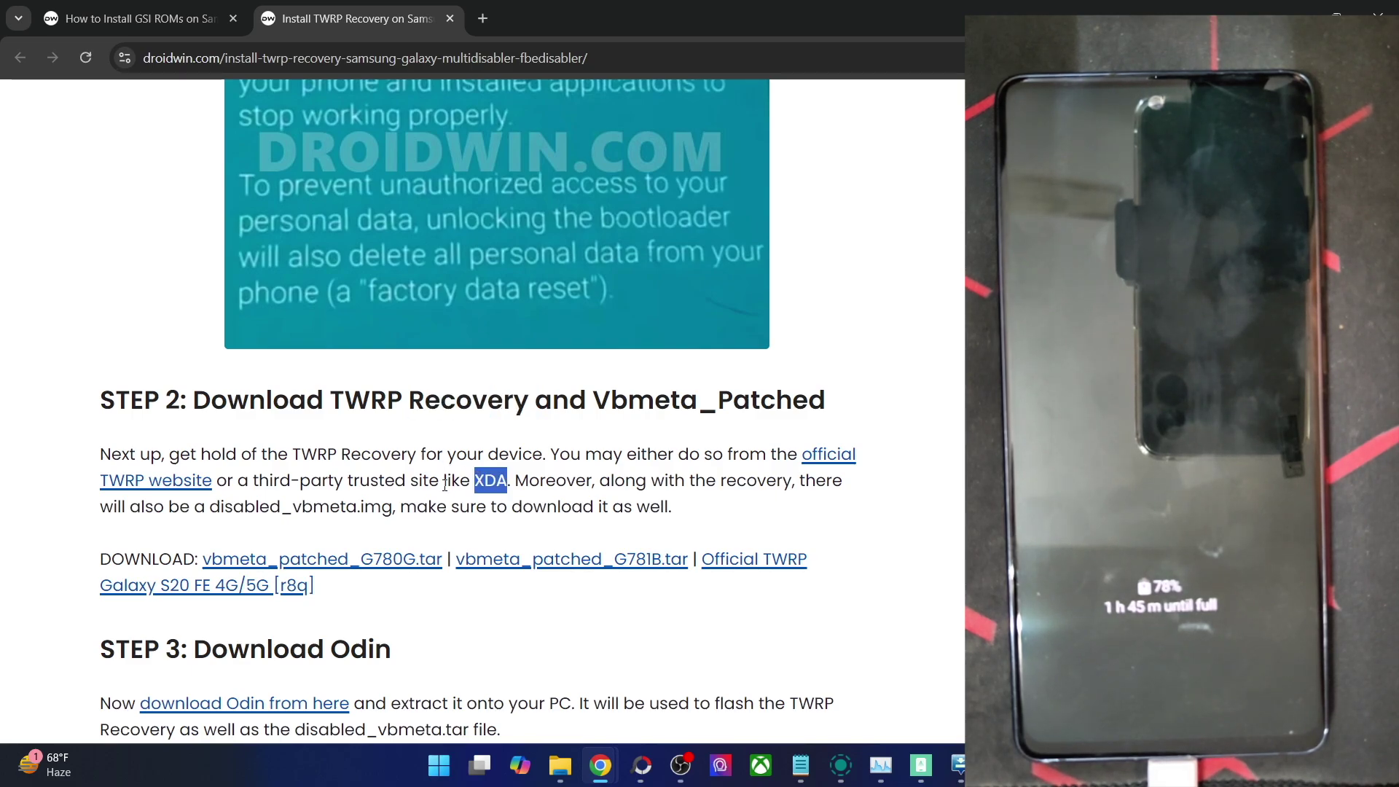
{"action": "left_click", "coordinate": [362, 482]}
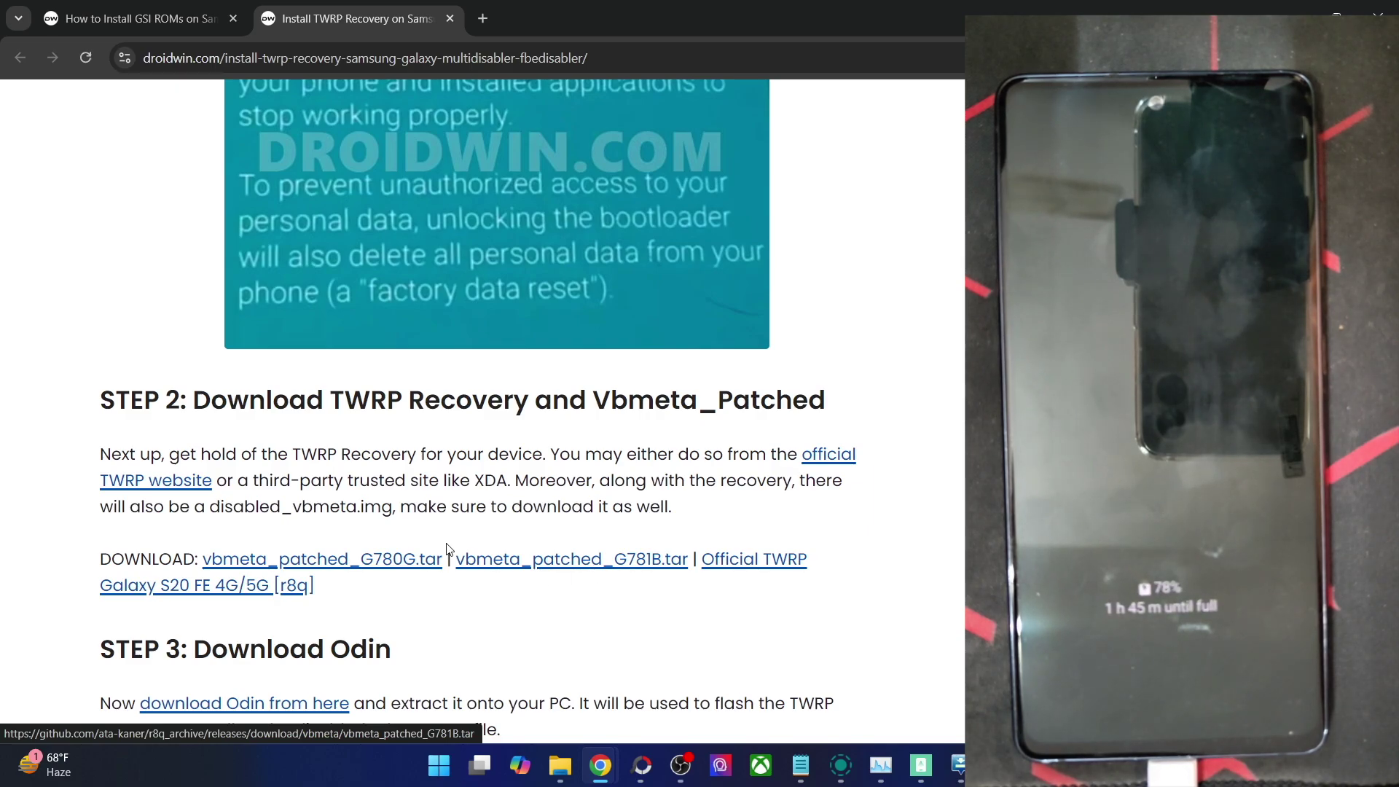
{"action": "scroll", "coordinate": [470, 558], "scroll_direction": "down", "scroll_amount": 5}
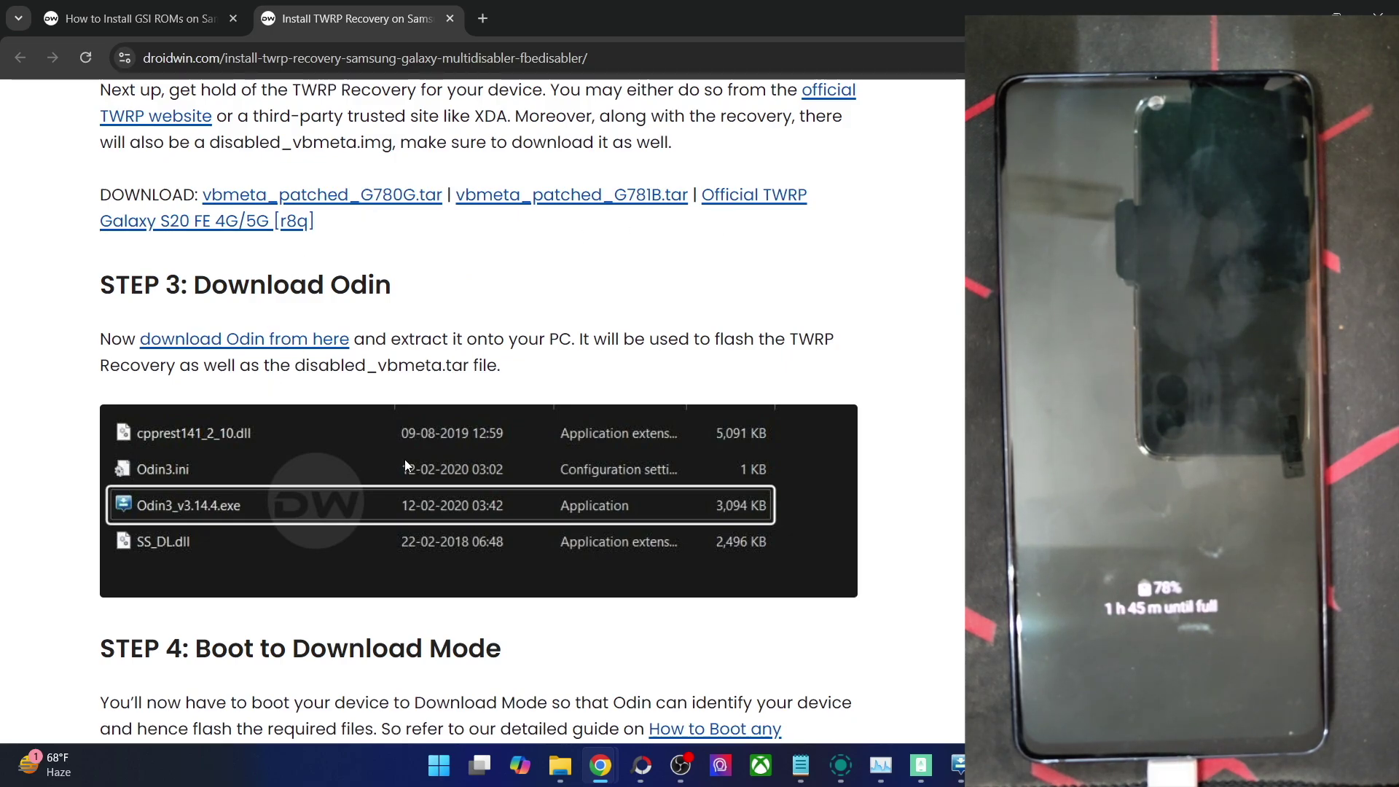
Open the Odin3_v3.14.4 folder via Flash Tools > Odin3-v3.14.4+ in a new File Explorer tab
{"action": "left_click", "coordinate": [559, 765]}
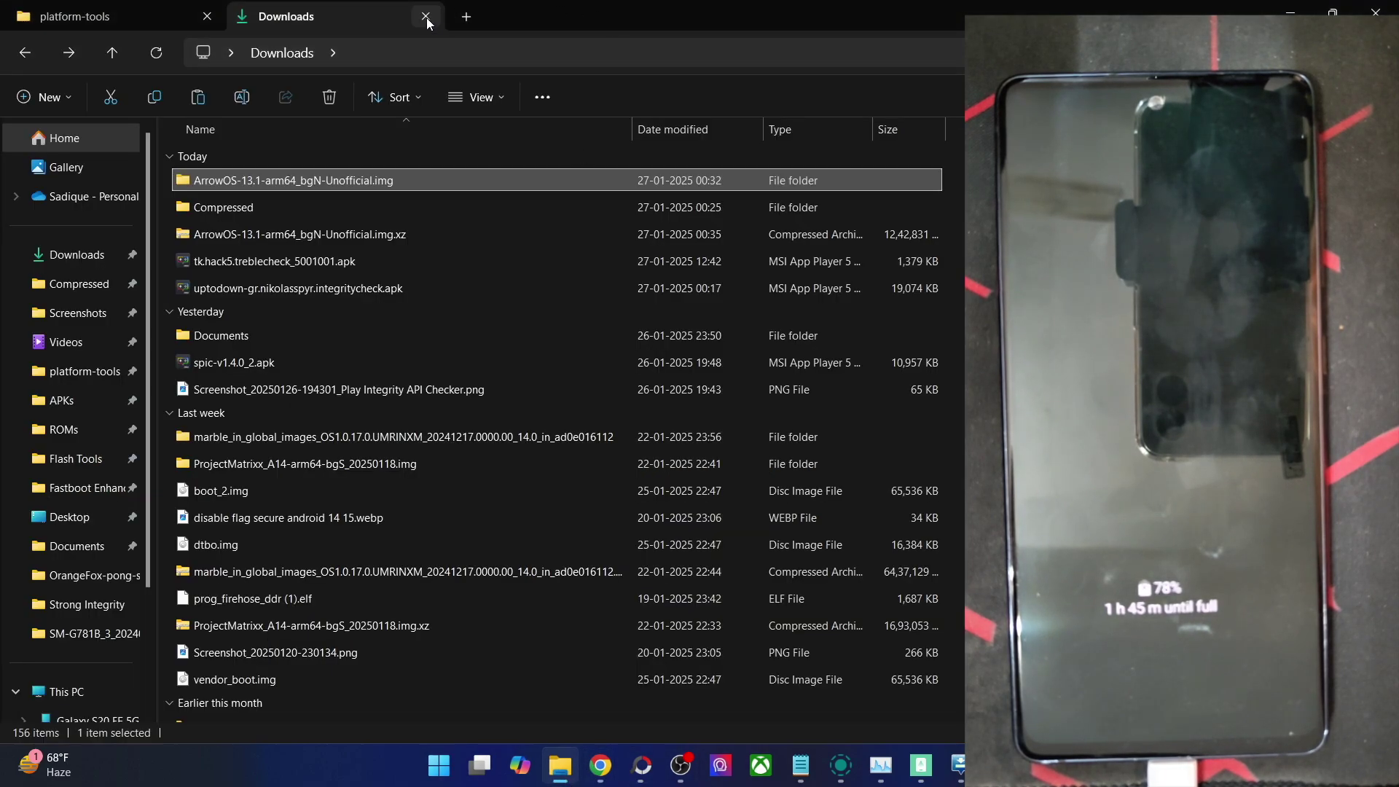
{"action": "left_click", "coordinate": [465, 17]}
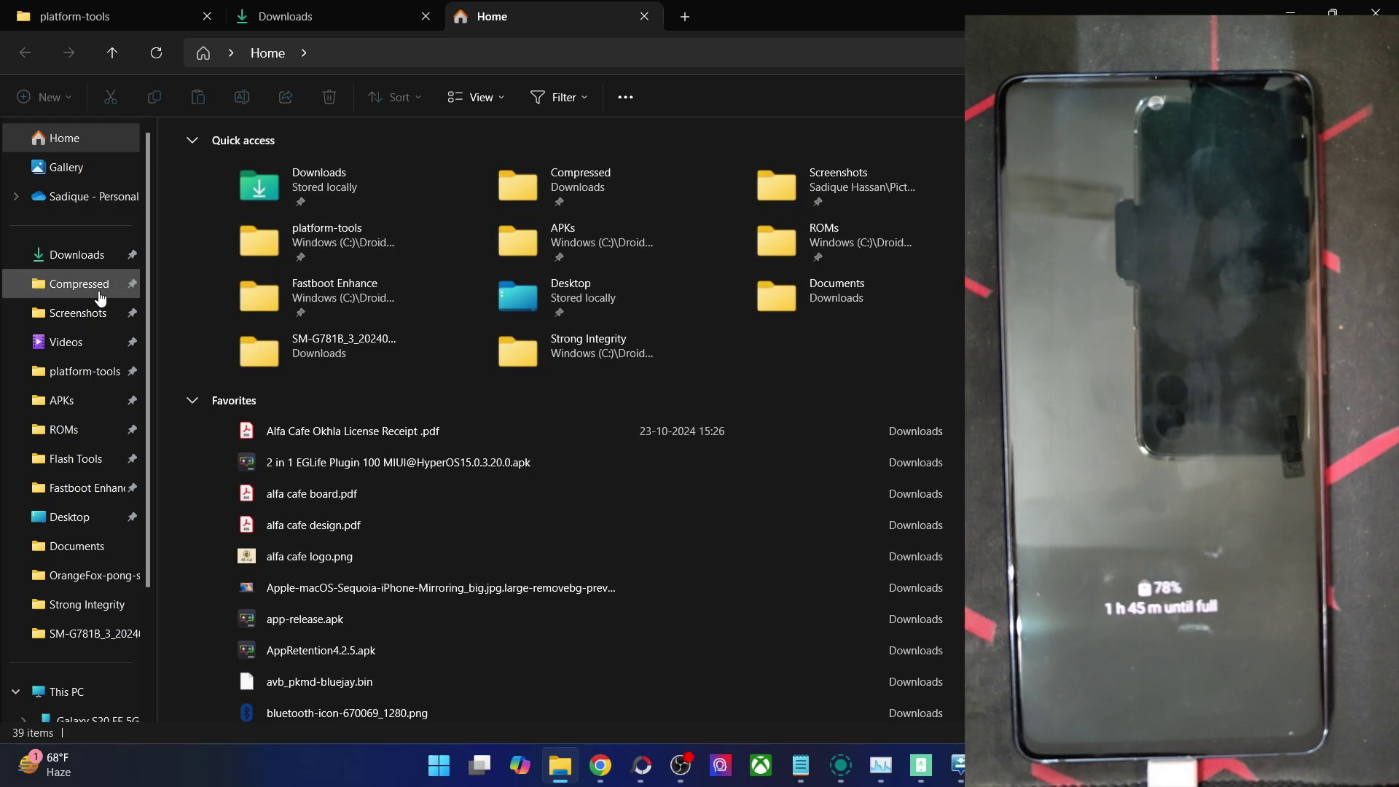
{"action": "left_click", "coordinate": [80, 459]}
{"action": "double_click", "coordinate": [329, 316]}
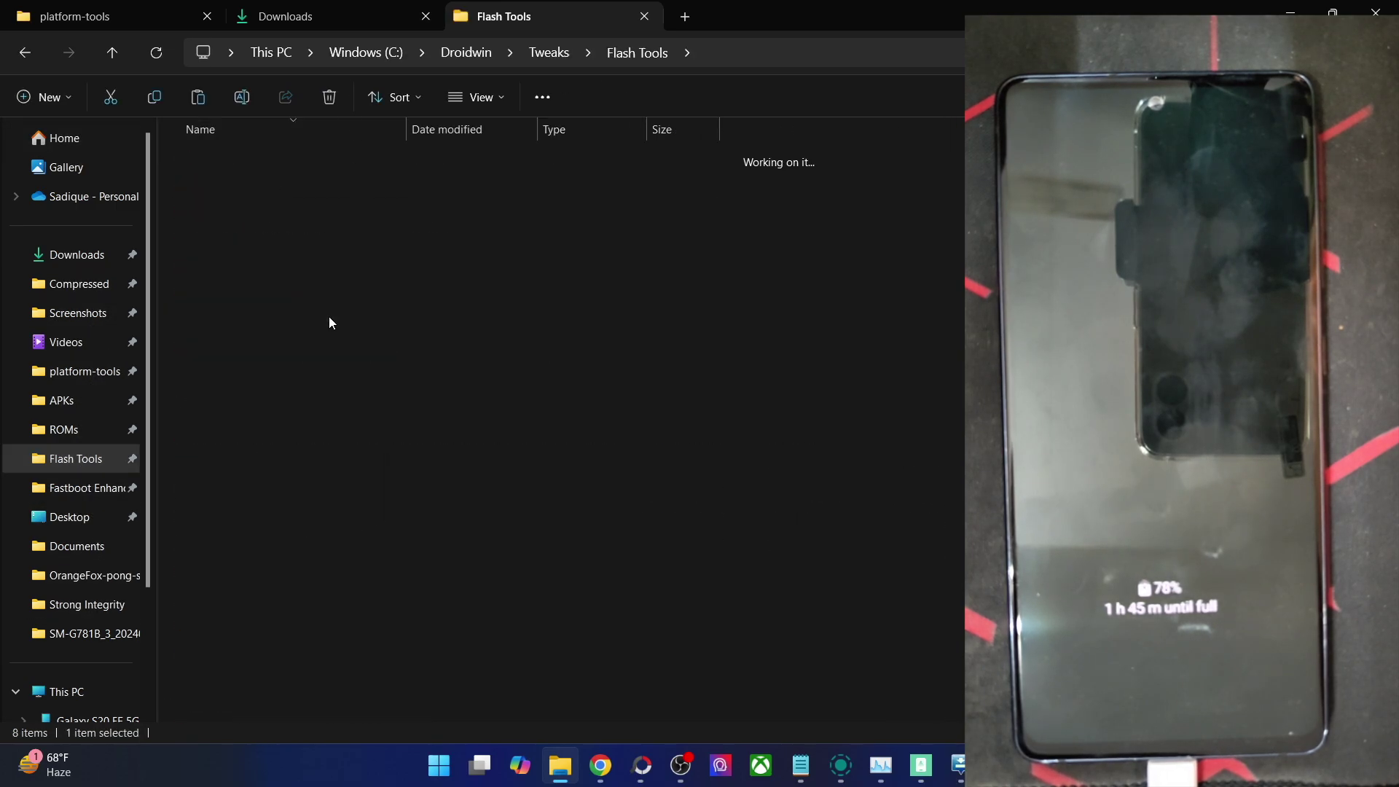
{"action": "double_click", "coordinate": [312, 163]}
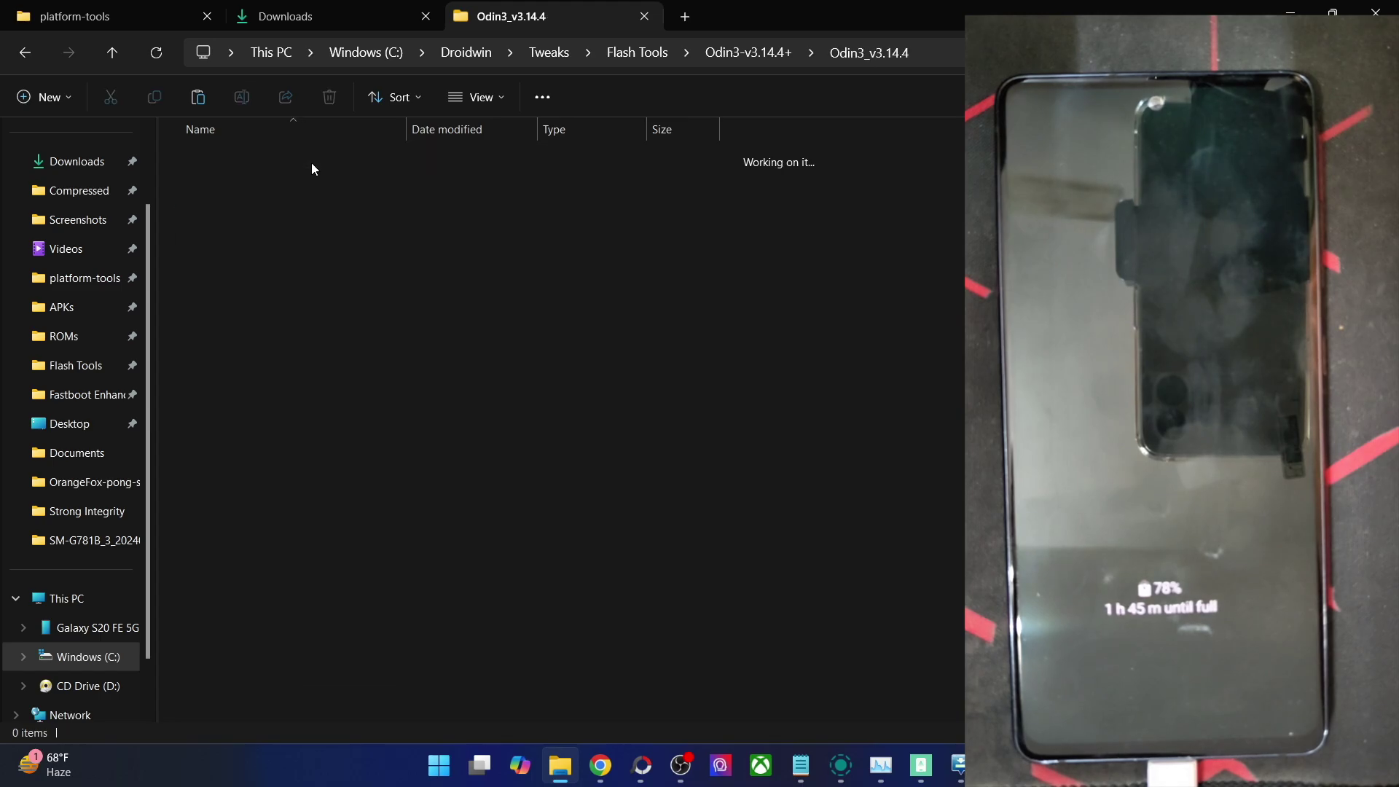
Return to the TWRP guide and scroll to STEP 4: Boot to Download Mode
{"action": "mouse_move", "coordinate": [600, 765]}
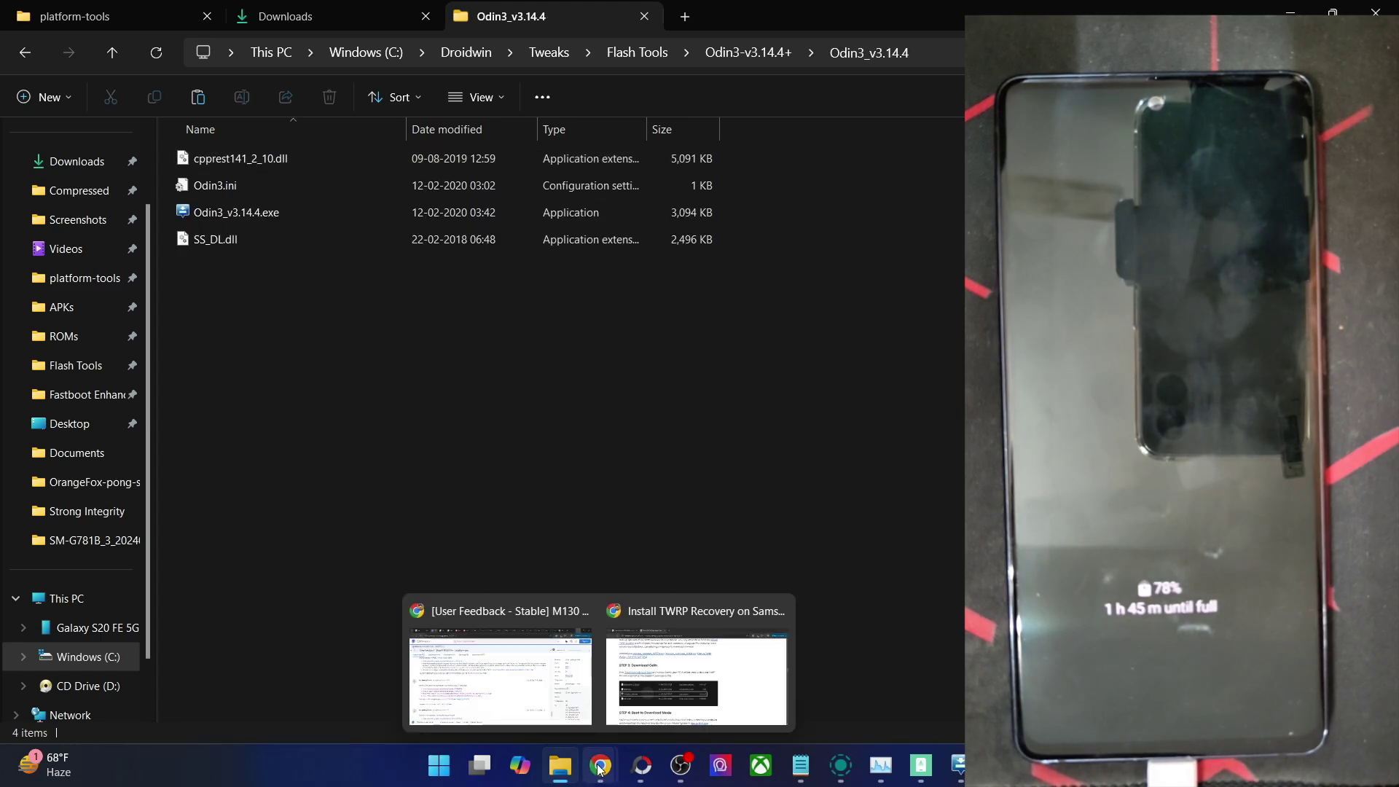
{"action": "left_click", "coordinate": [675, 666]}
{"action": "scroll", "coordinate": [470, 432], "scroll_direction": "down", "scroll_amount": 3}
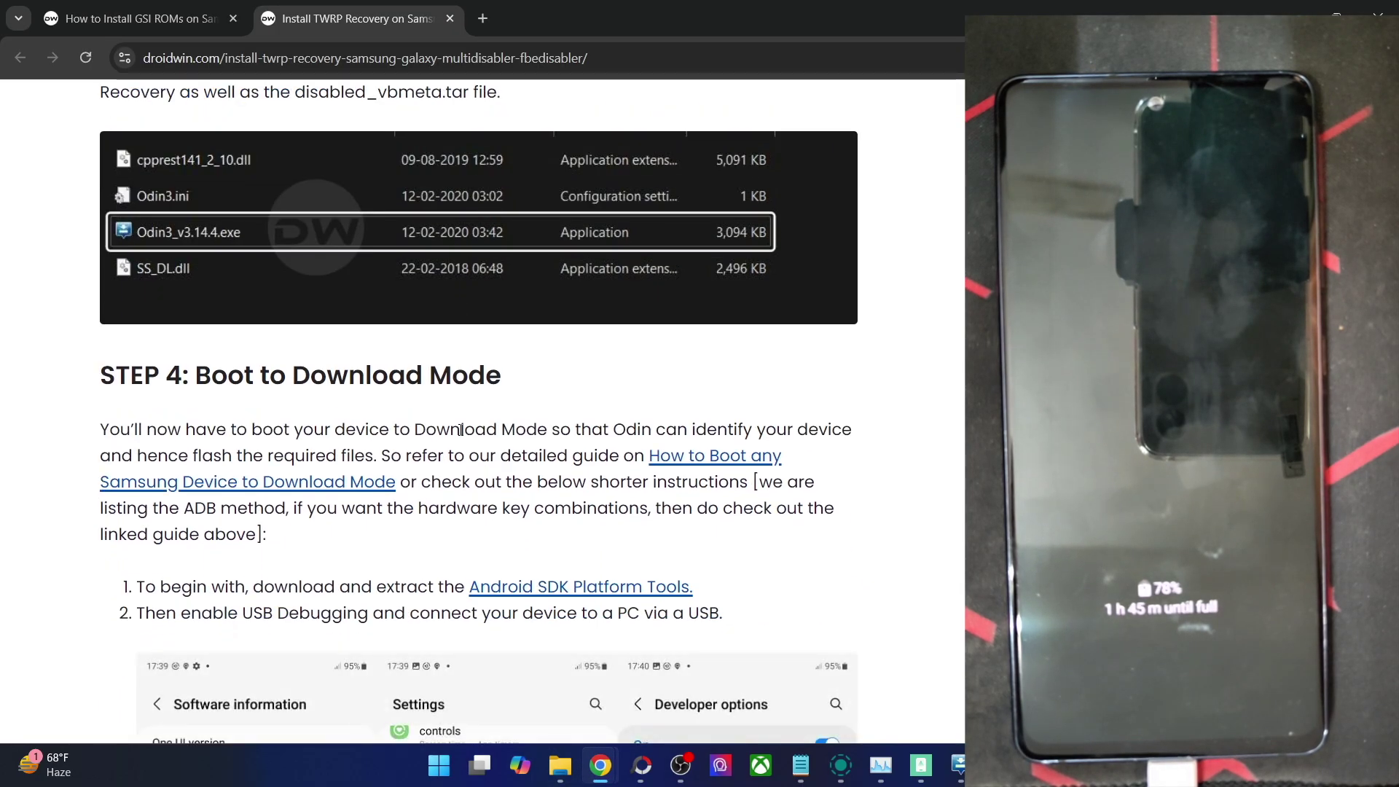
Open the linked Samsung Download Mode guide in a new tab and switch to it
{"action": "right_click", "coordinate": [335, 481]}
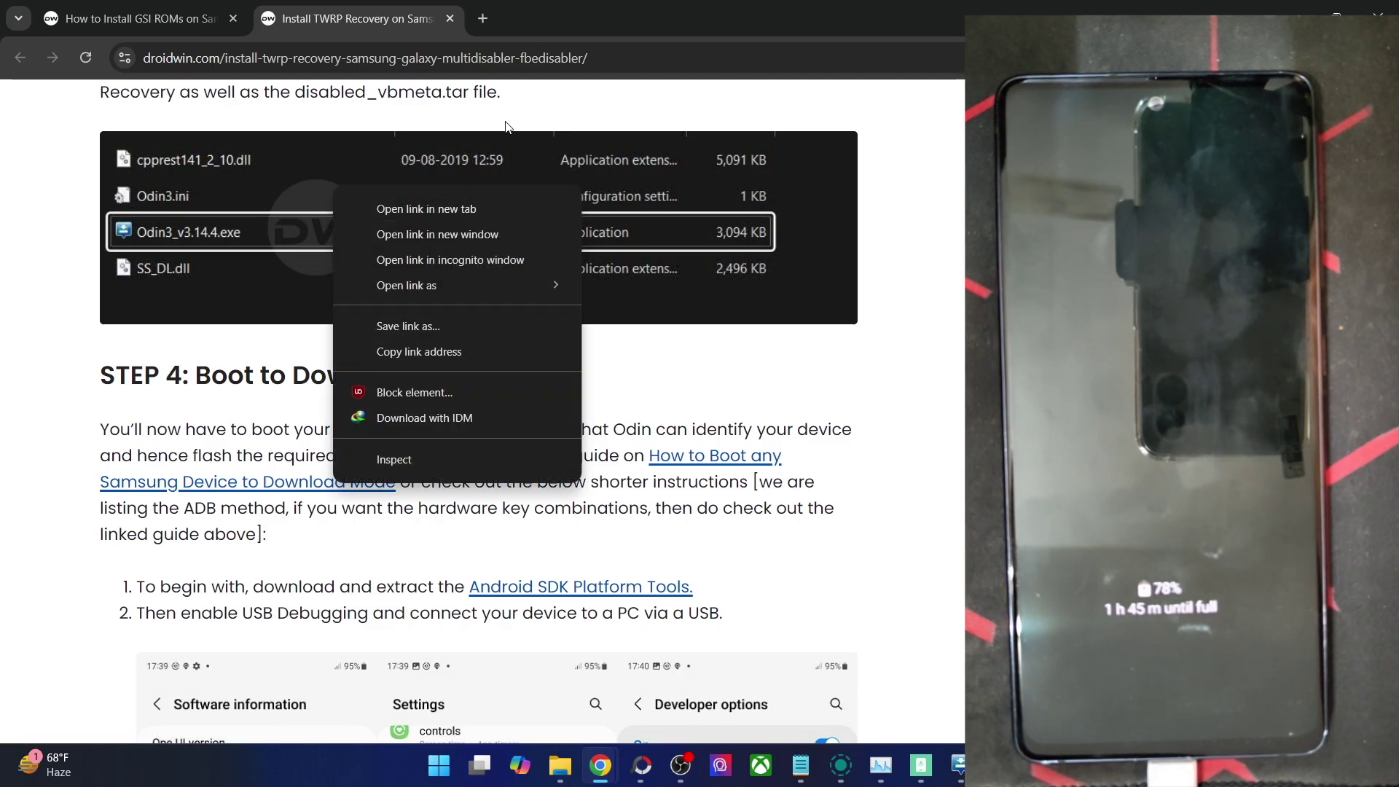
{"action": "left_click", "coordinate": [465, 205]}
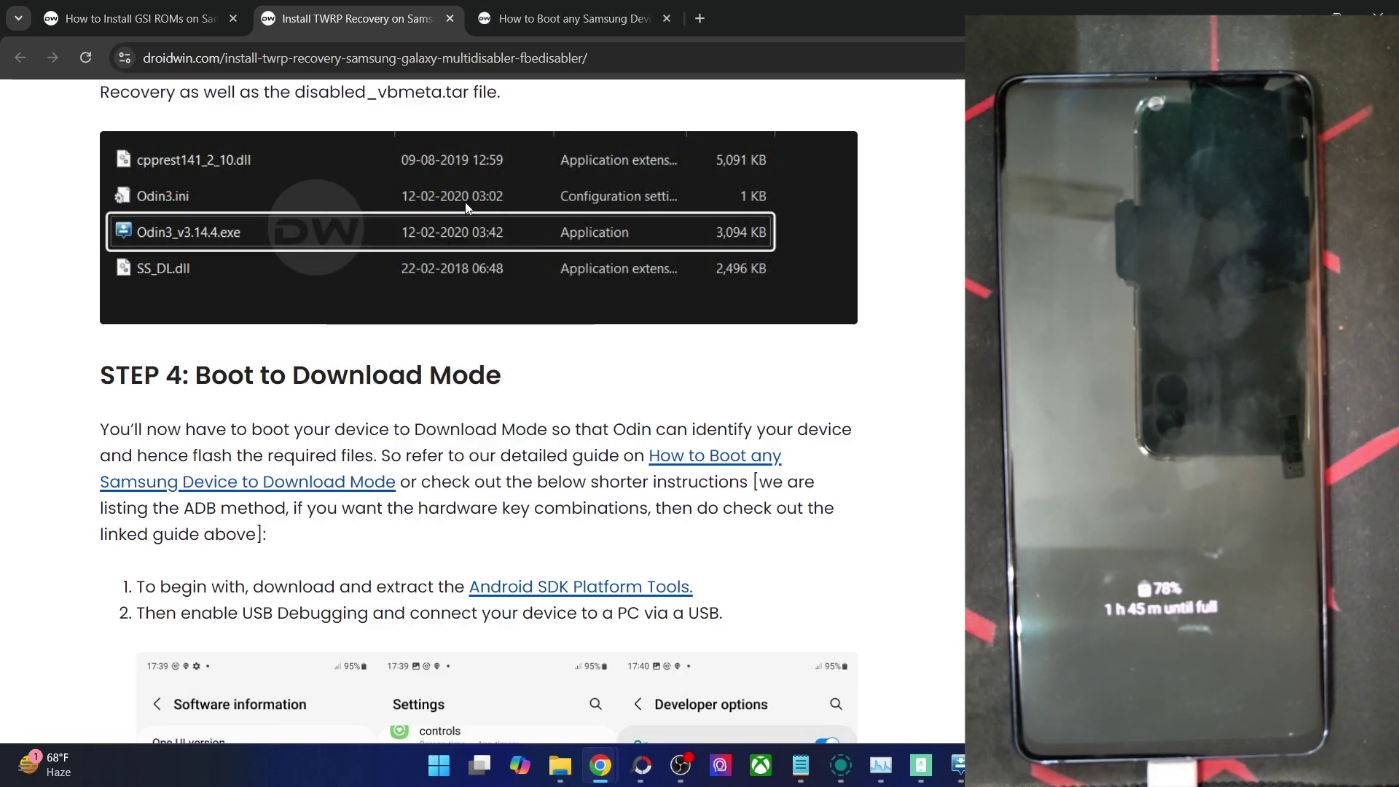
{"action": "left_click", "coordinate": [565, 33]}
Scroll to the guide's ADB section, highlight the Android SDK Platform Tools link, then go back to File Explorer
{"action": "scroll", "coordinate": [496, 314], "scroll_direction": "down", "scroll_amount": 8}
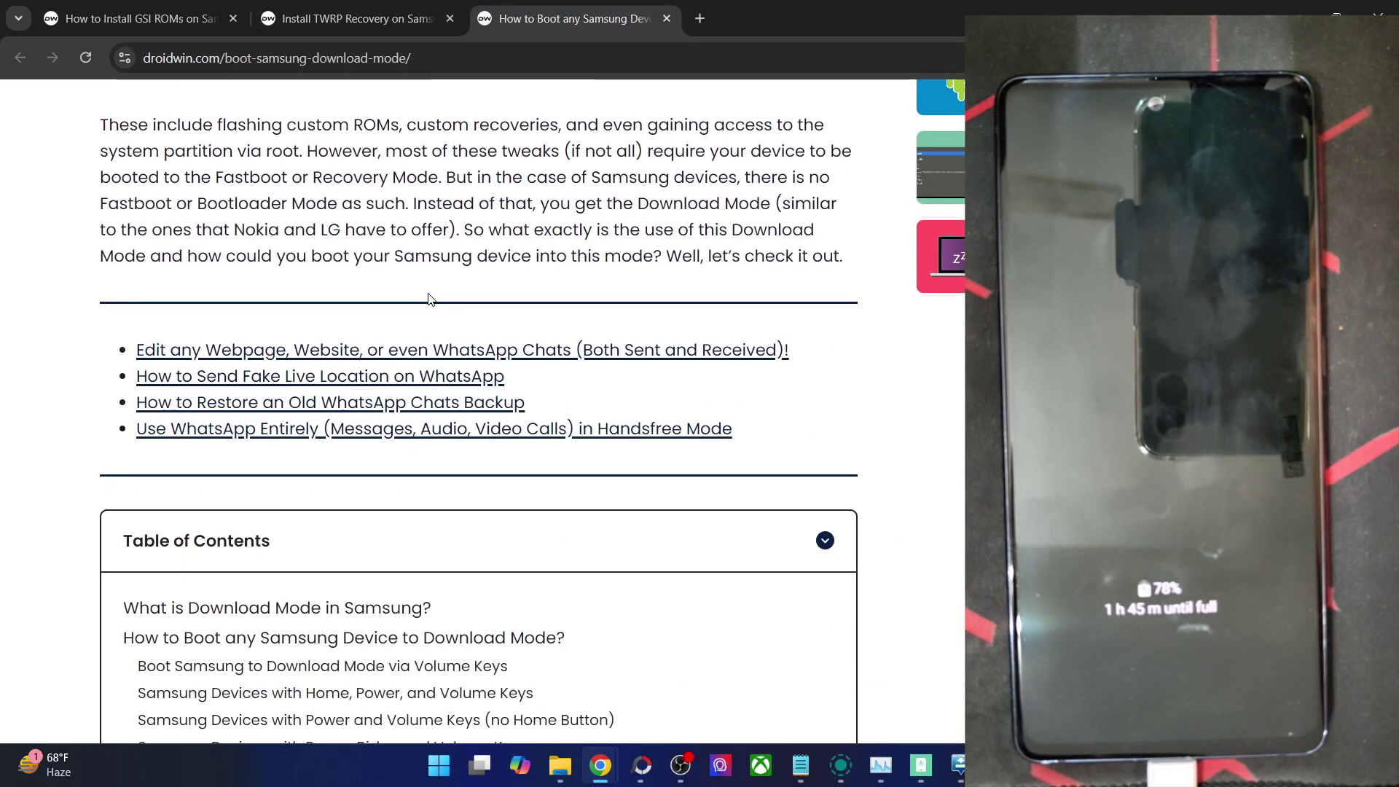
{"action": "scroll", "coordinate": [430, 298], "scroll_direction": "down", "scroll_amount": 15}
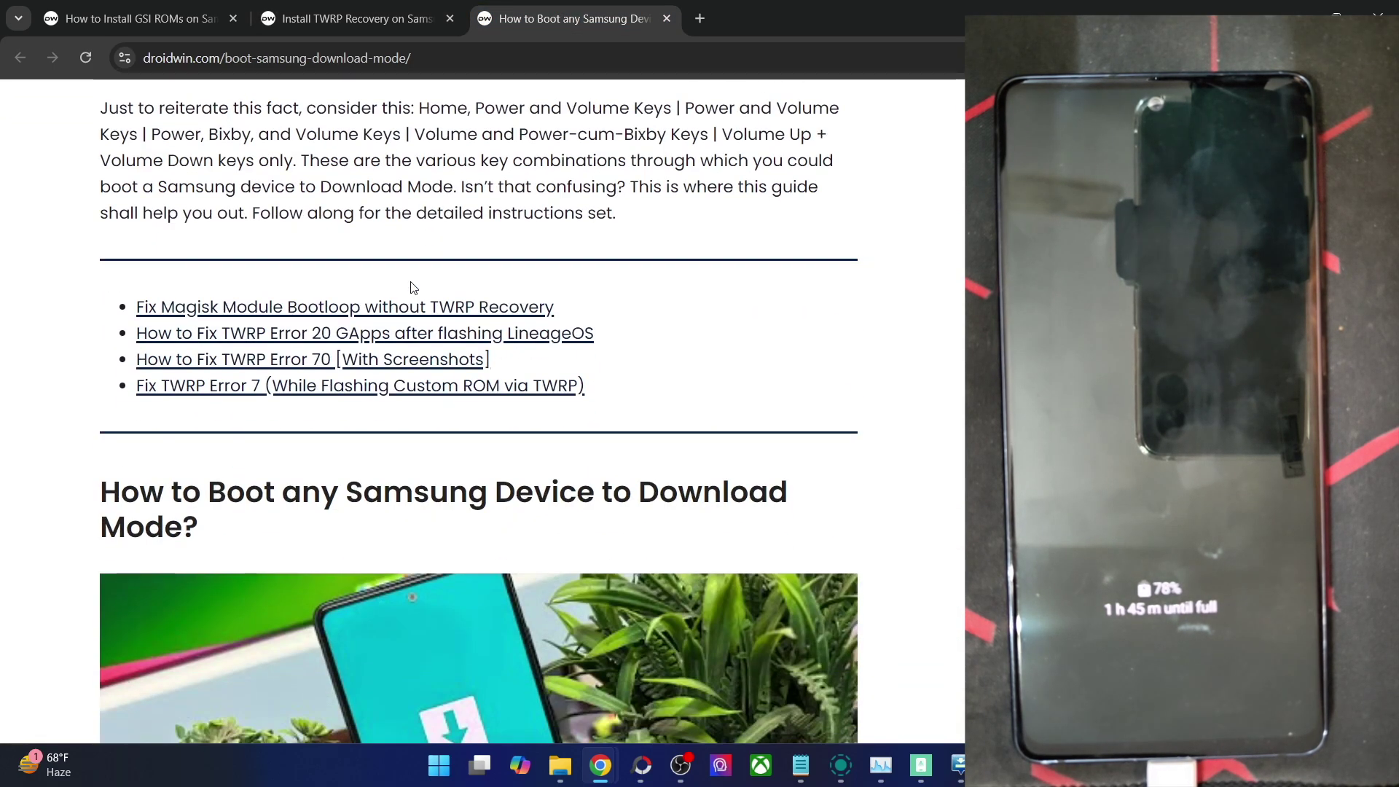
{"action": "scroll", "coordinate": [410, 286], "scroll_direction": "down", "scroll_amount": 9}
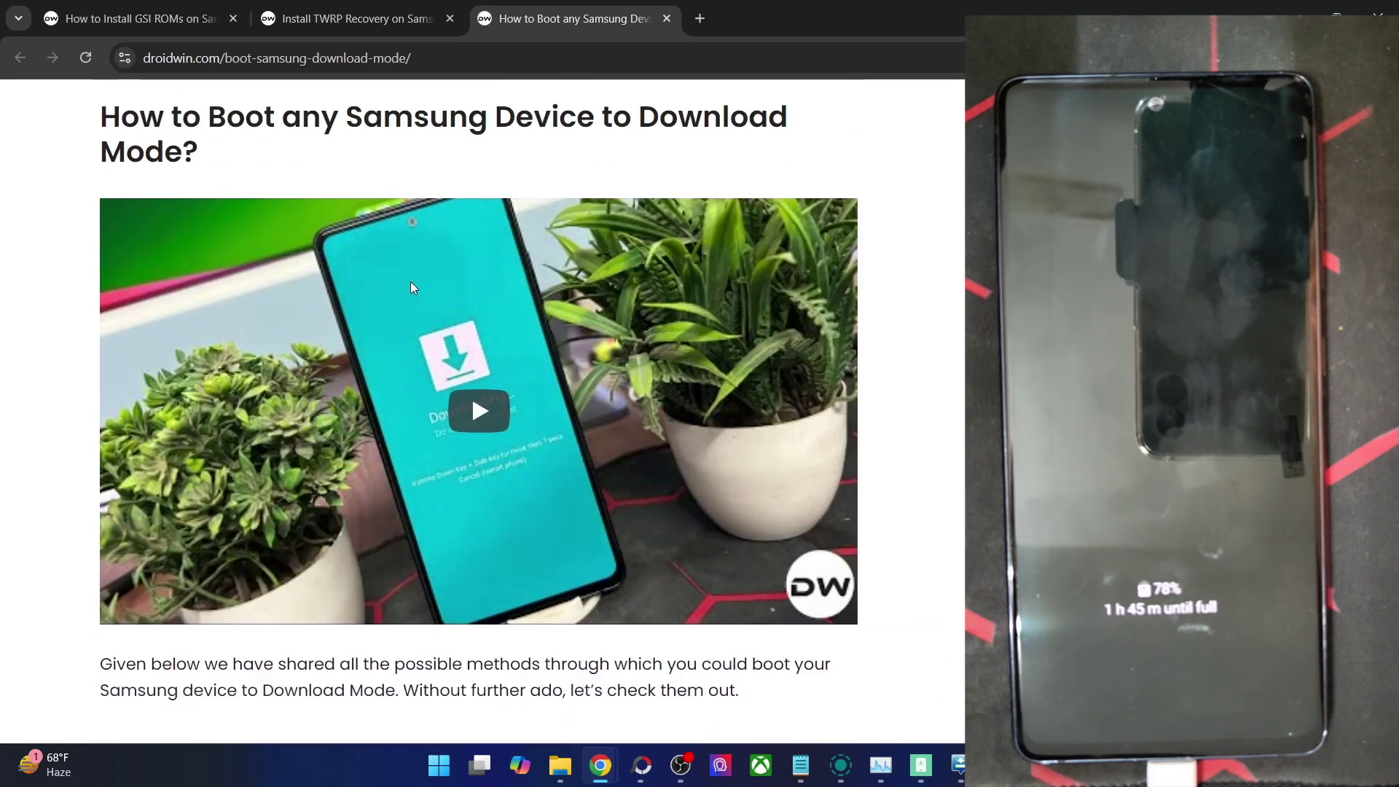
{"action": "scroll", "coordinate": [411, 286], "scroll_direction": "down", "scroll_amount": 20}
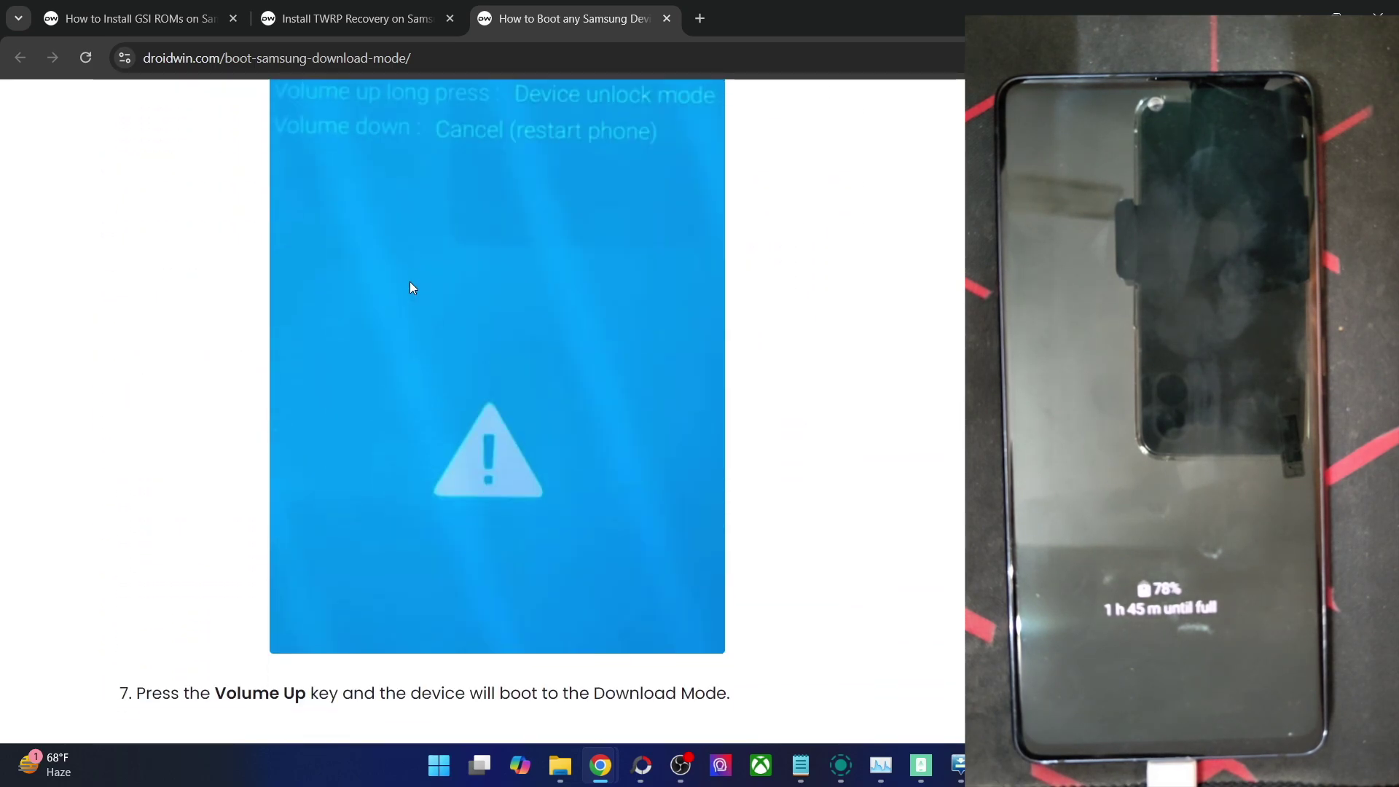
{"action": "scroll", "coordinate": [407, 287], "scroll_direction": "down", "scroll_amount": 20}
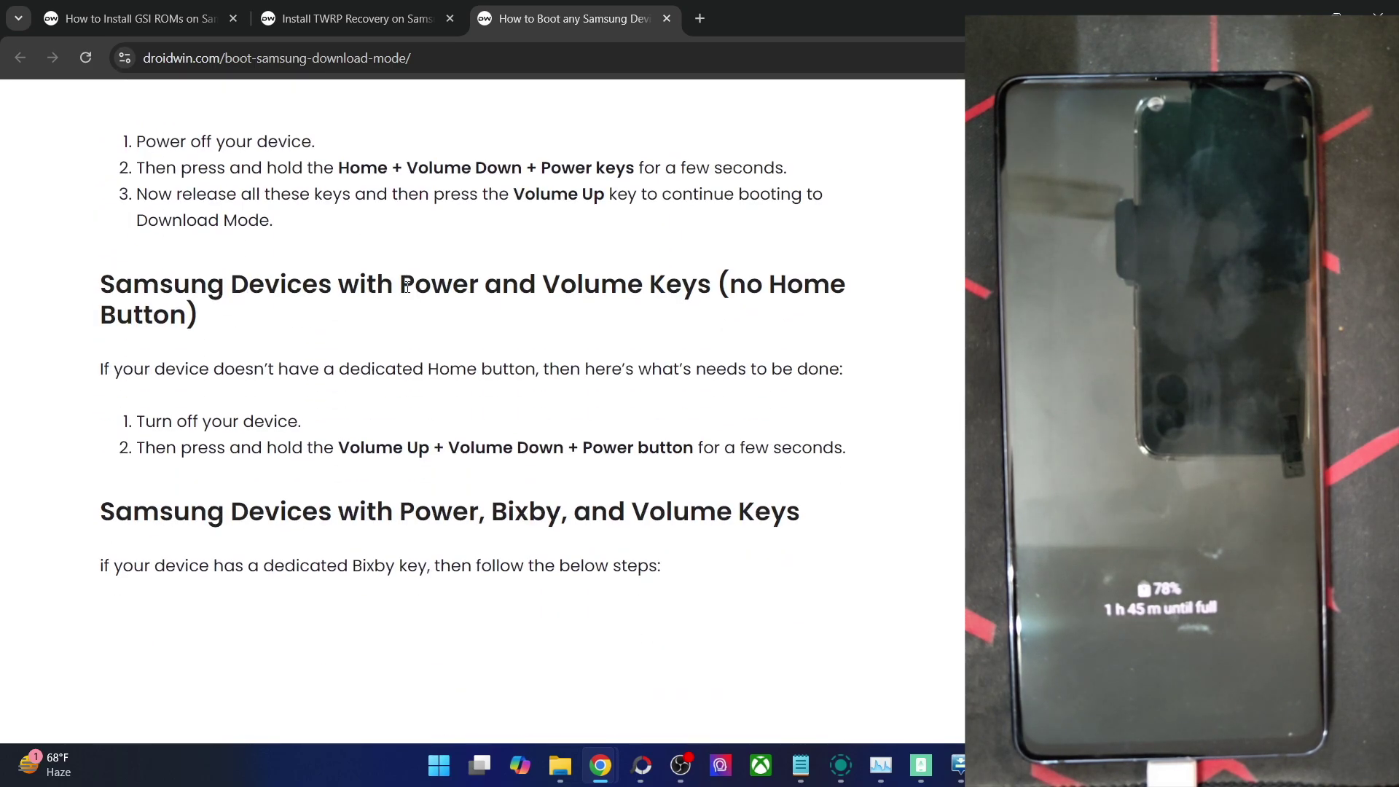
{"action": "scroll", "coordinate": [407, 291], "scroll_direction": "down", "scroll_amount": 12}
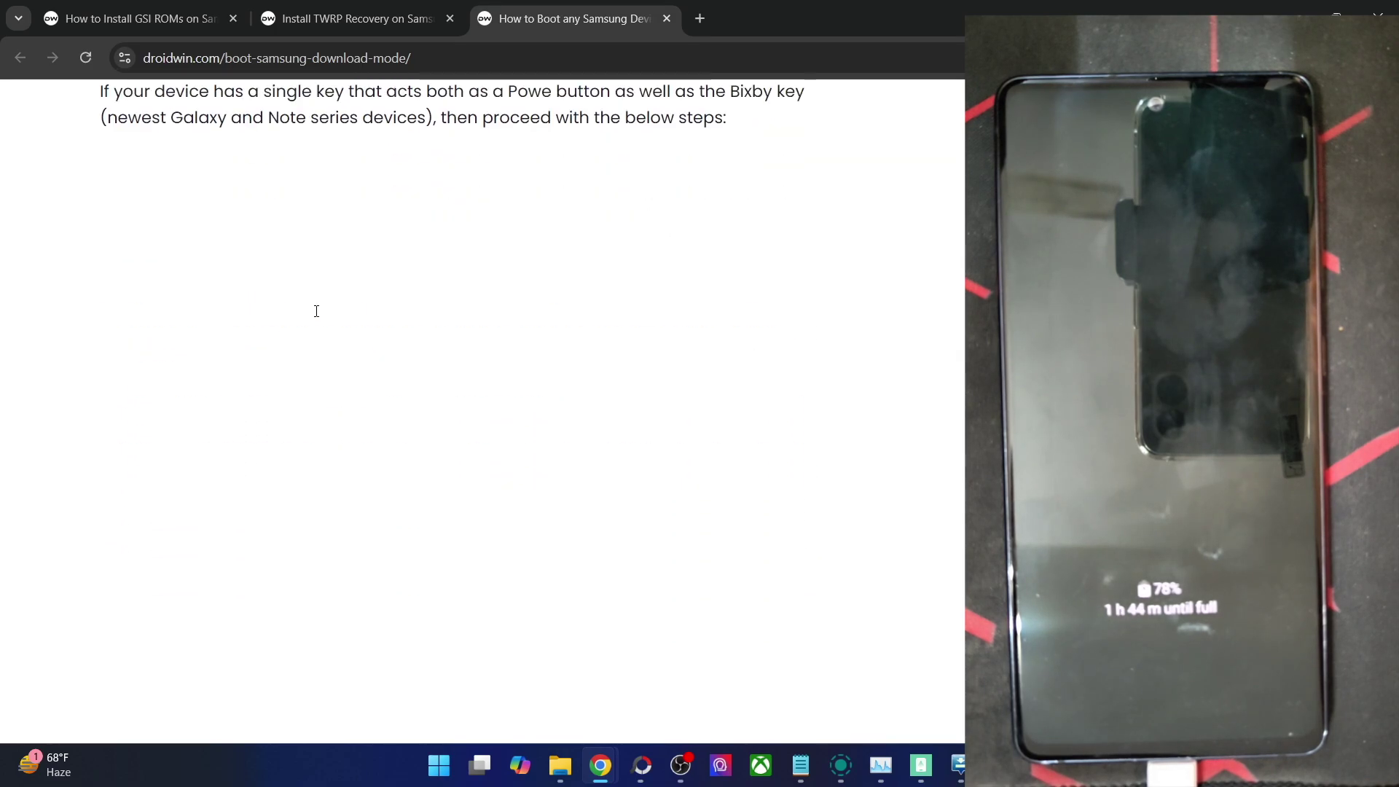
{"action": "scroll", "coordinate": [318, 317], "scroll_direction": "down", "scroll_amount": 15}
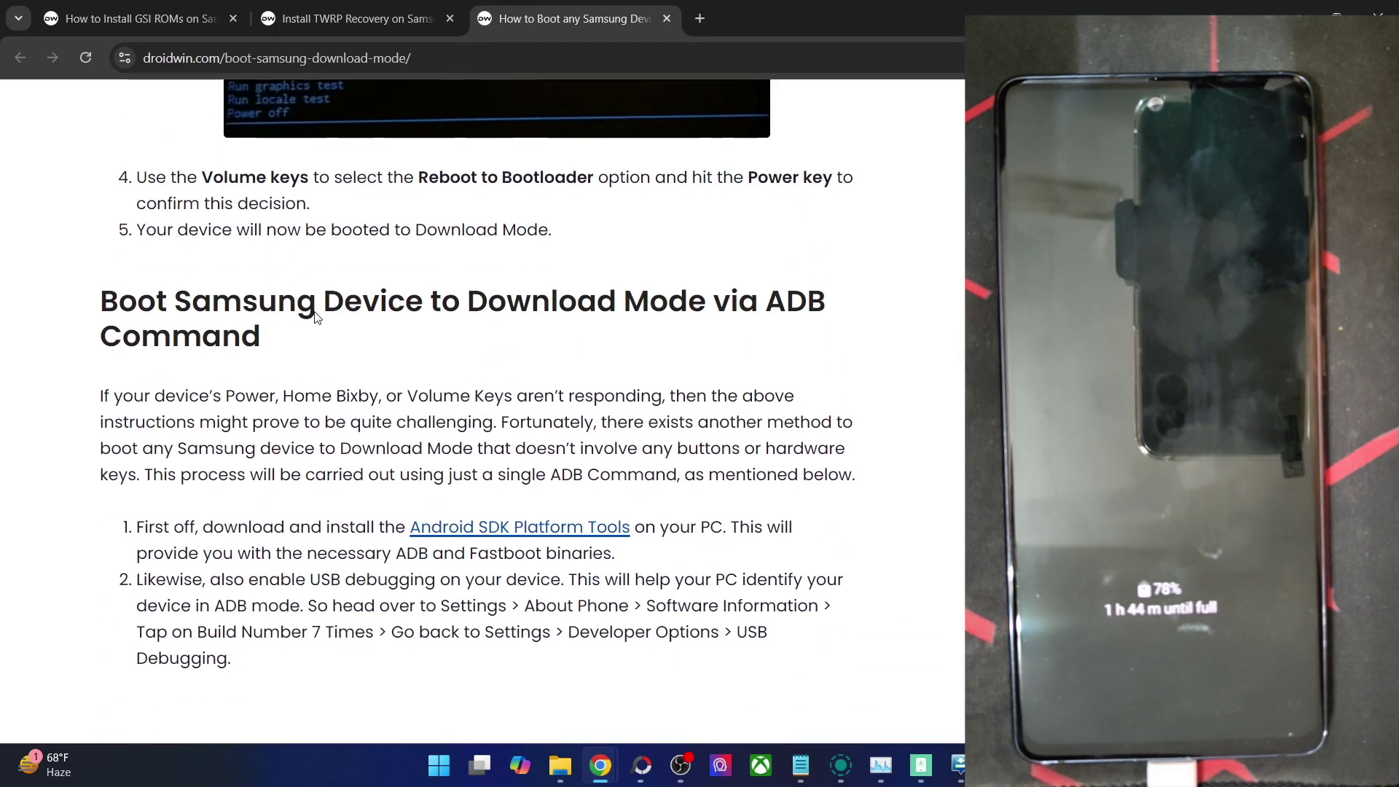
{"action": "scroll", "coordinate": [318, 317], "scroll_direction": "up", "scroll_amount": 3}
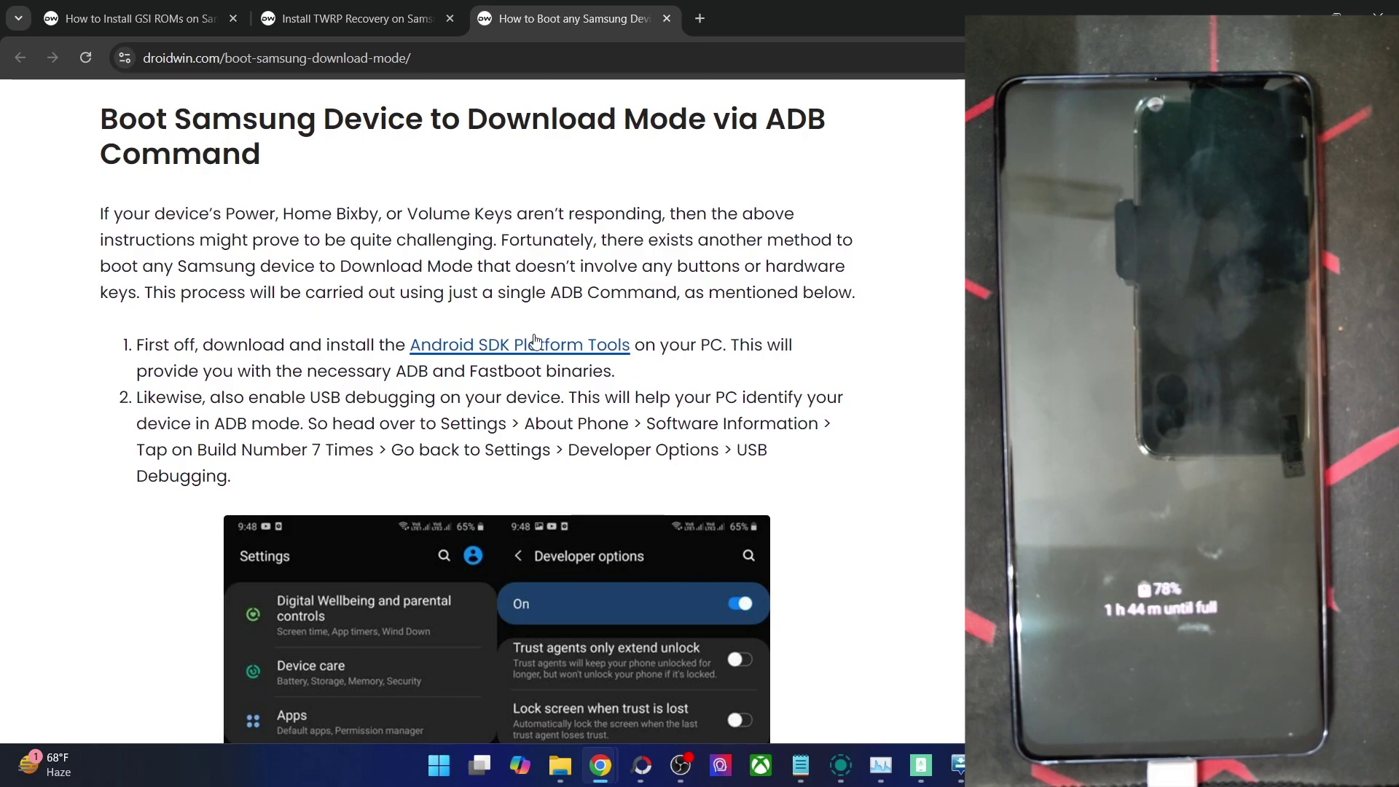
{"action": "left_click_drag", "start_coordinate": [636, 345], "coordinate": [410, 345]}
{"action": "left_click", "coordinate": [393, 441]}
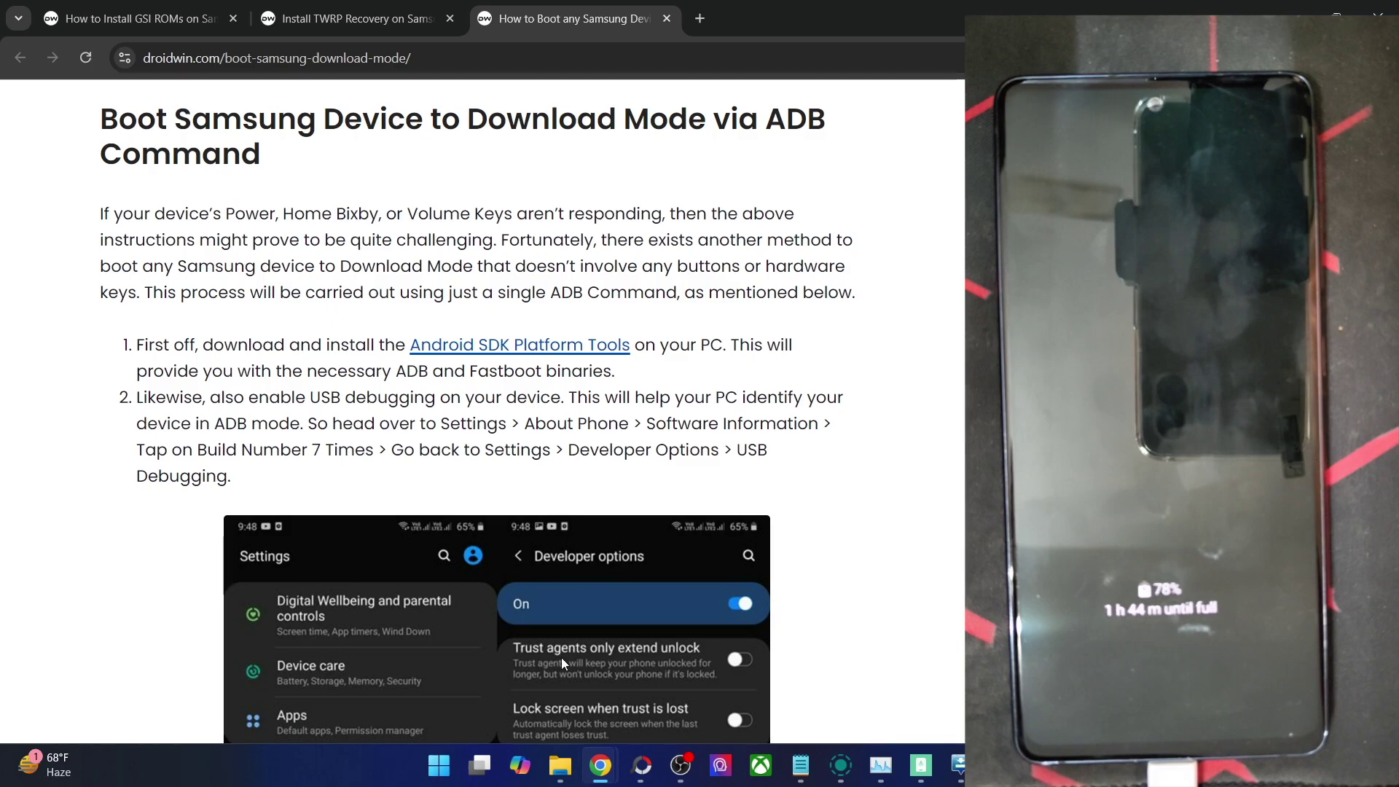
{"action": "left_click", "coordinate": [560, 765]}
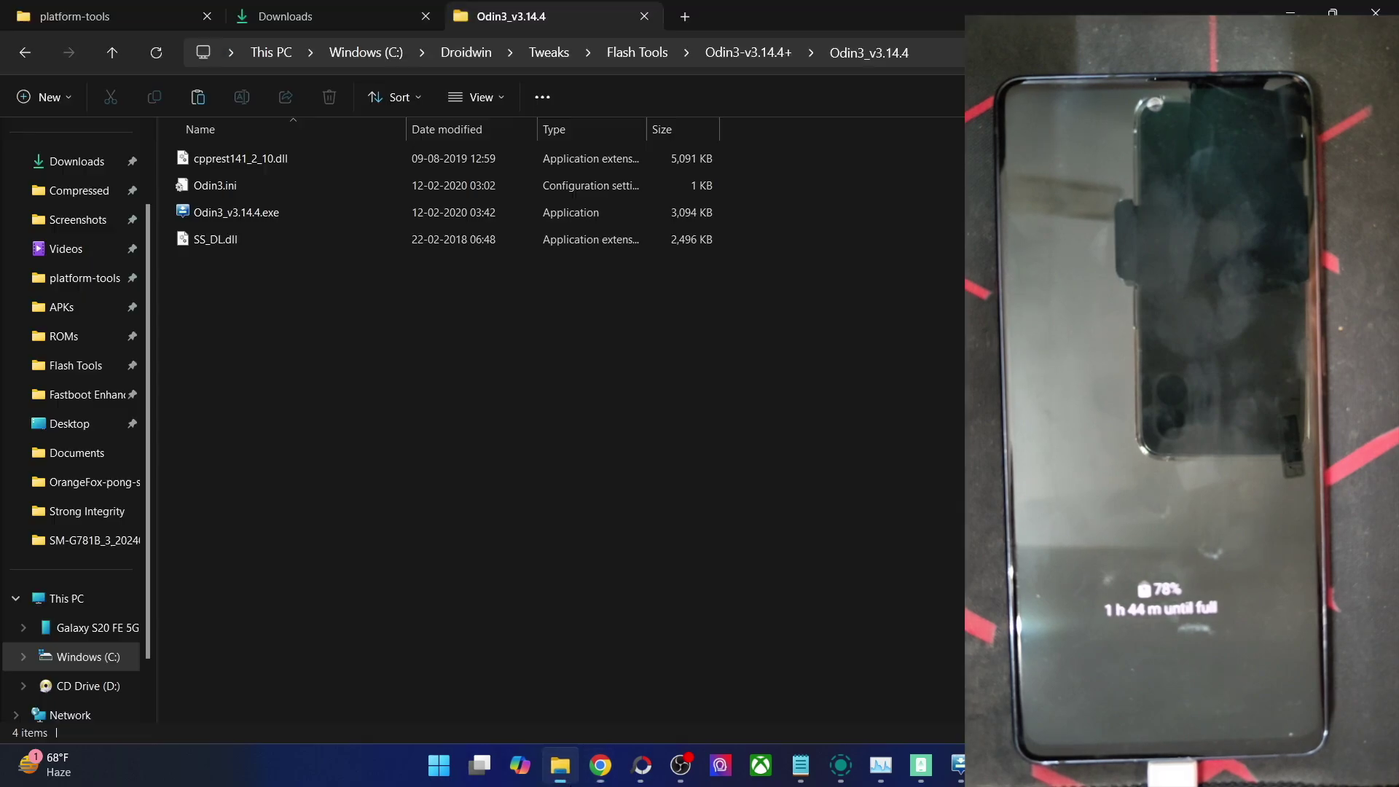
Select all 14 files in C:\Droidwin\platform-tools, check the guide, then make the address bar editable
{"action": "left_click", "coordinate": [80, 15]}
{"action": "left_click_drag", "start_coordinate": [947, 576], "coordinate": [304, 155]}
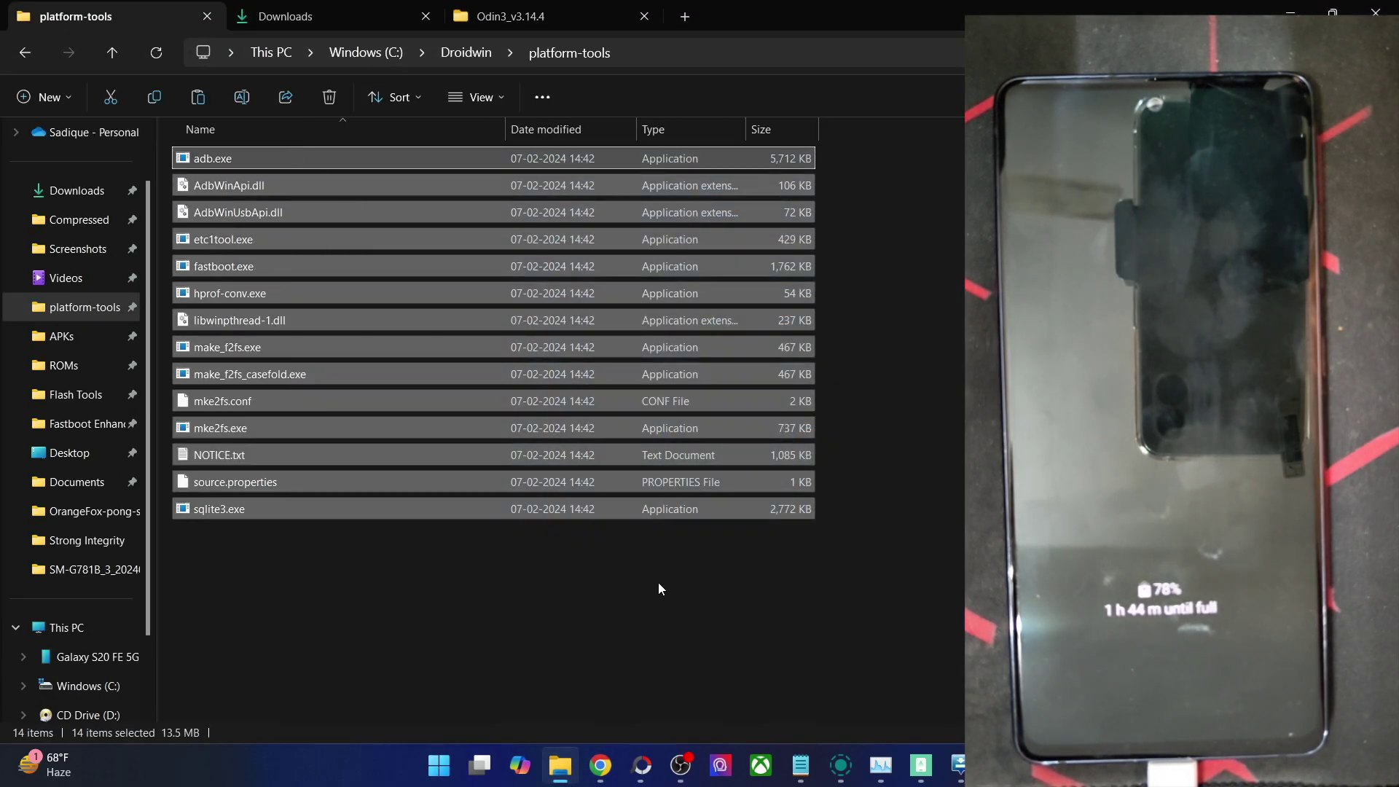
{"action": "mouse_move", "coordinate": [604, 761]}
{"action": "left_click", "coordinate": [608, 677]}
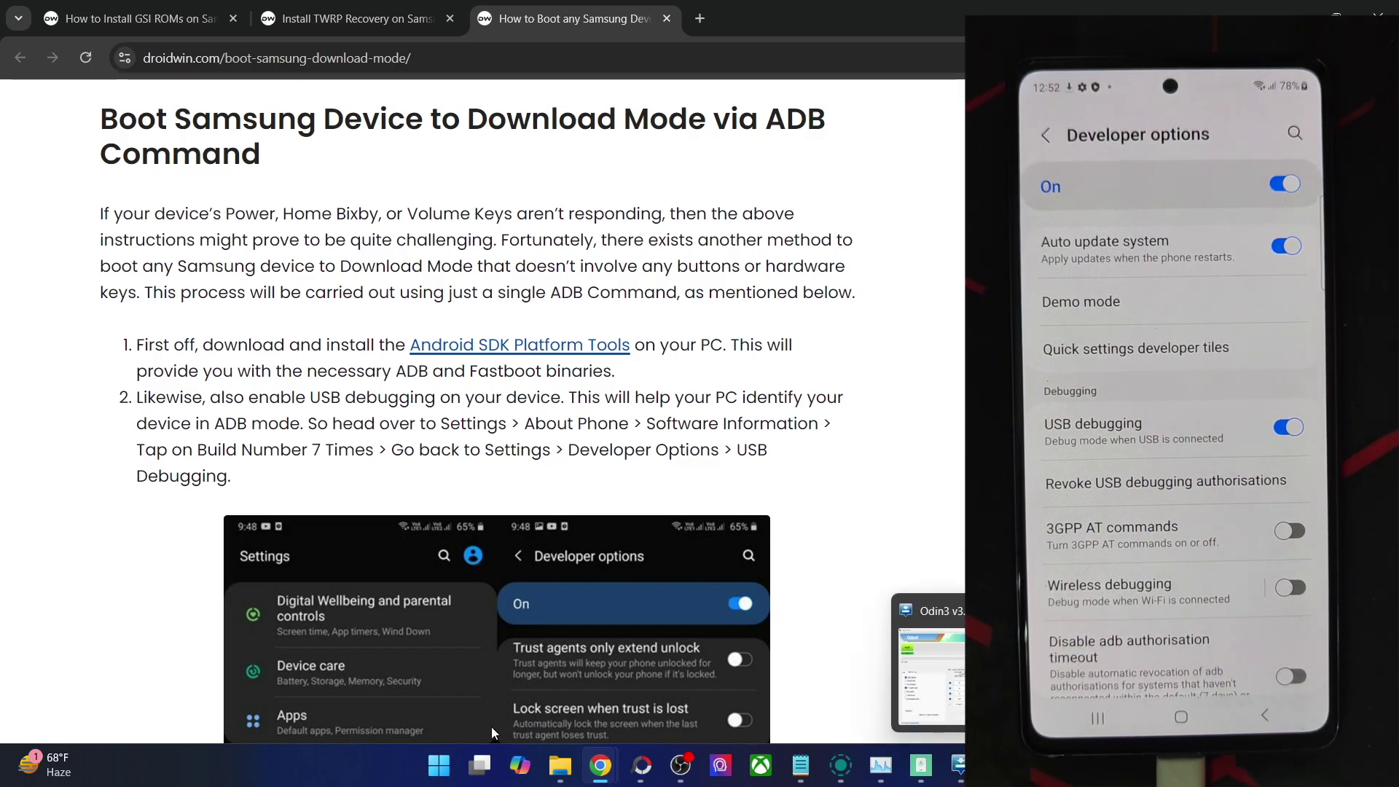
{"action": "left_click", "coordinate": [560, 765]}
{"action": "left_click", "coordinate": [657, 50]}
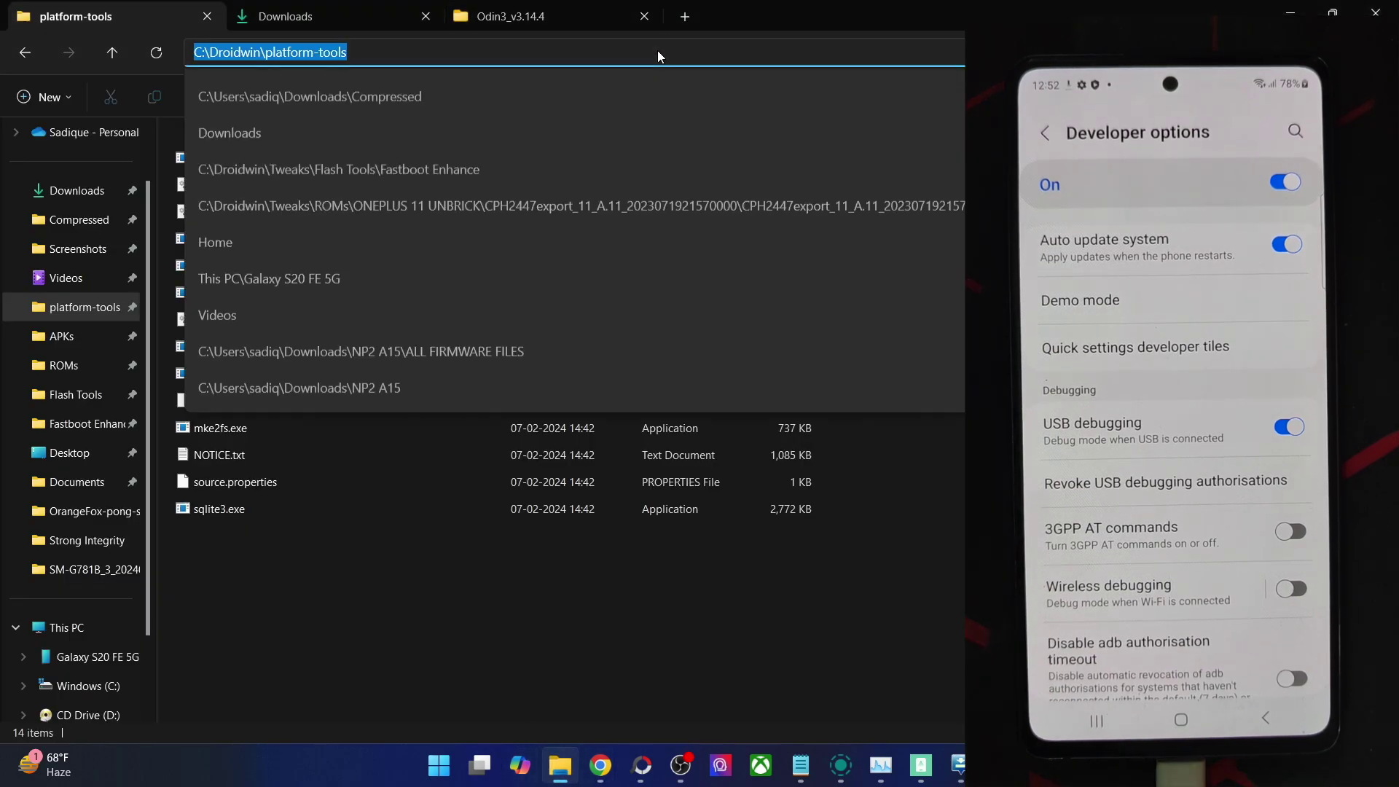
Open Command Prompt in platform-tools, run 'adb devices' and 'adb reboot download', then return to Chrome
{"action": "type", "text": "cmd"}
{"action": "key", "text": "Return"}
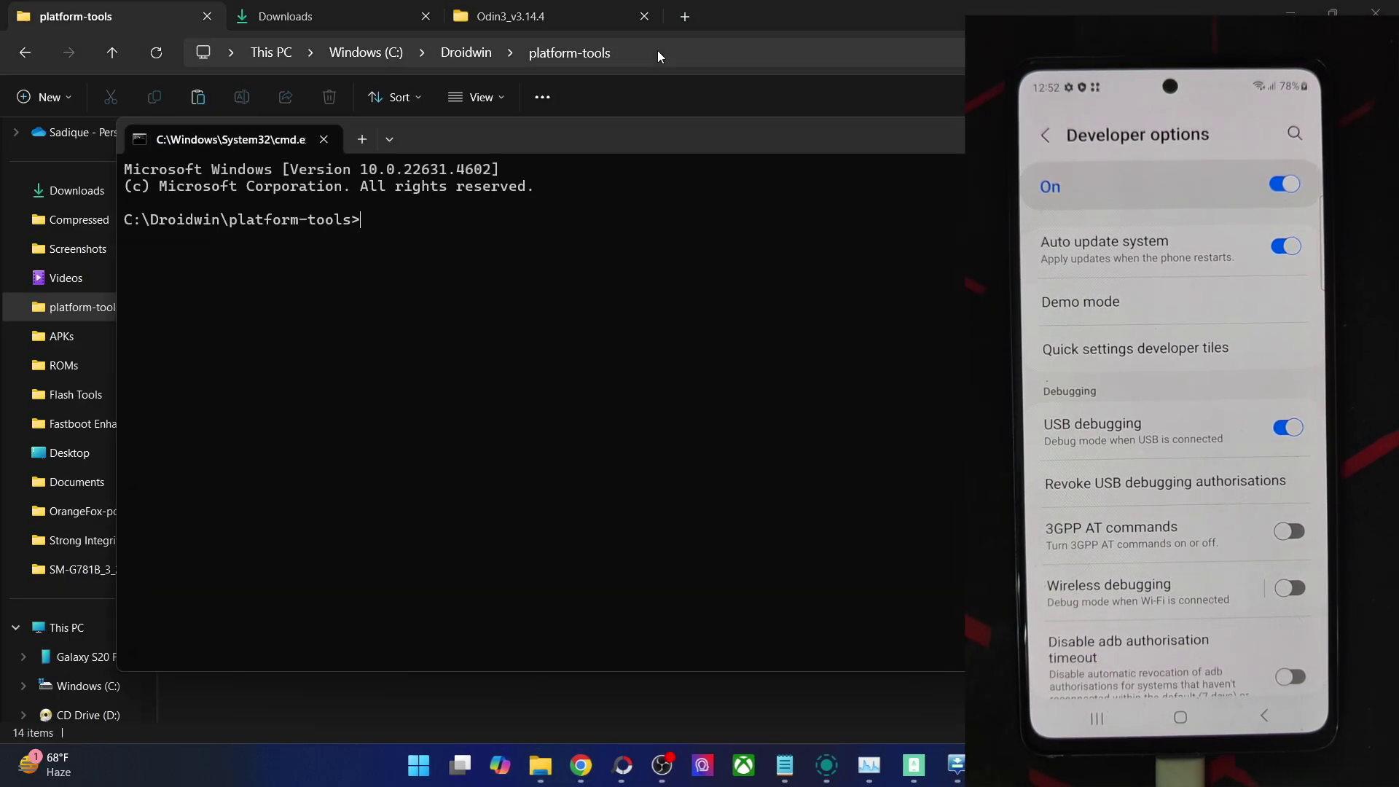
{"action": "type", "text": "adb devices"}
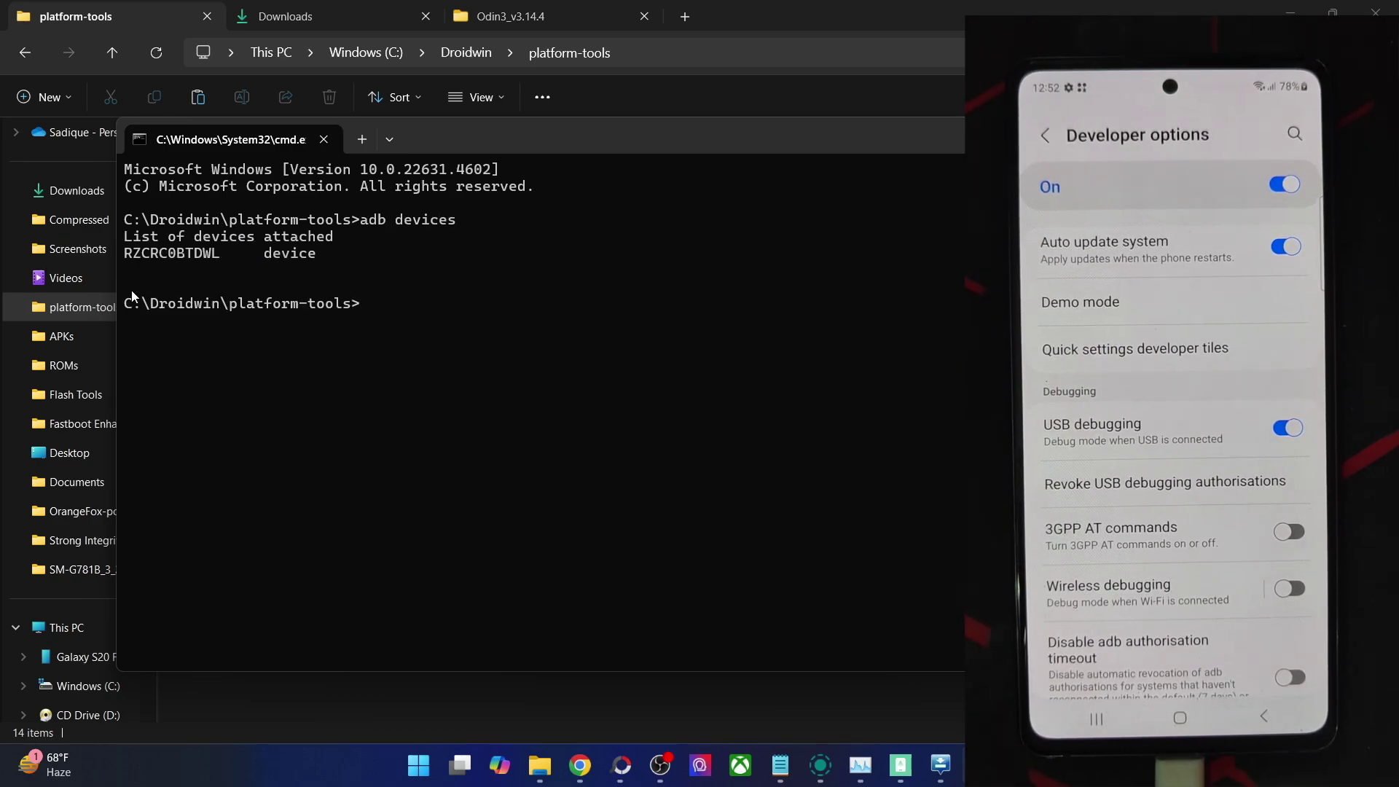
{"action": "double_click", "coordinate": [159, 254]}
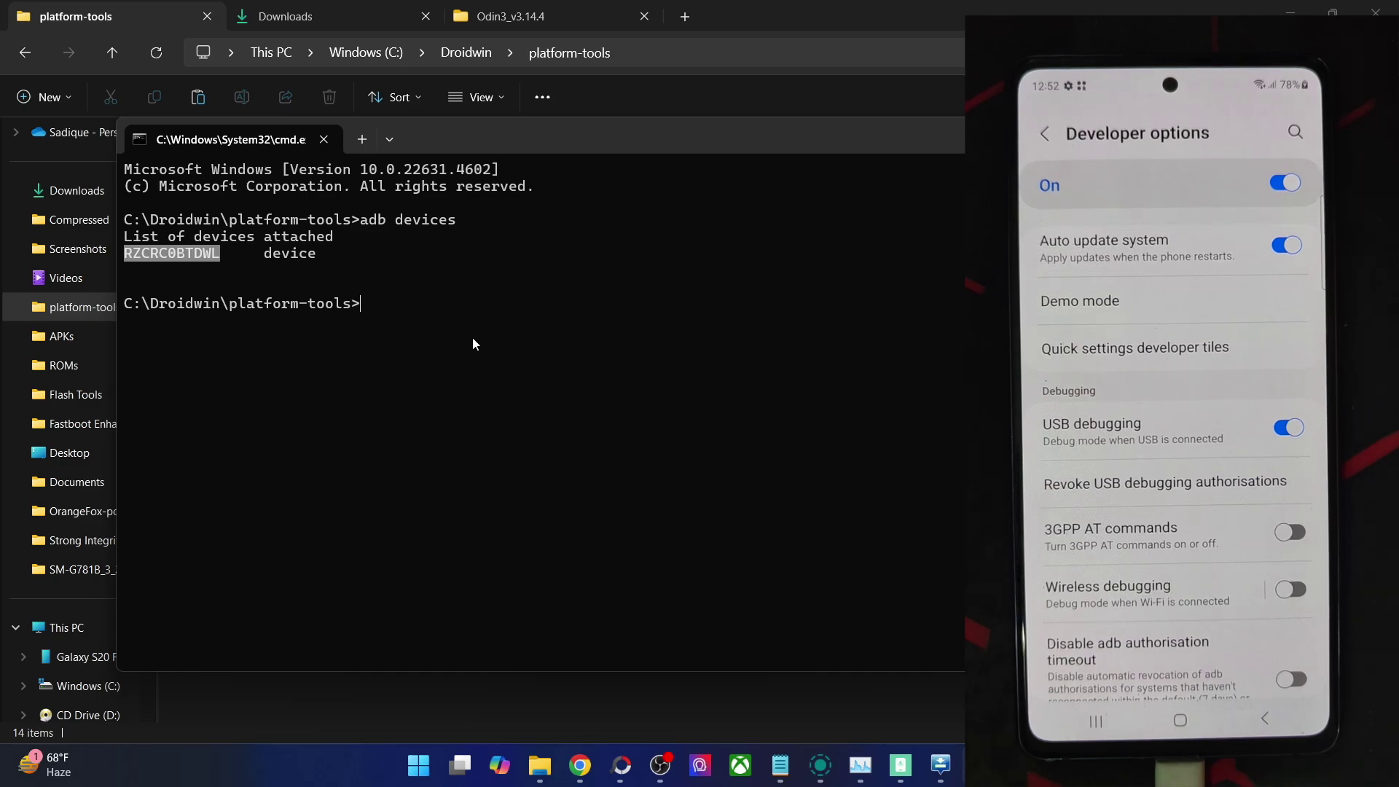
{"action": "key", "text": "ctrl+c"}
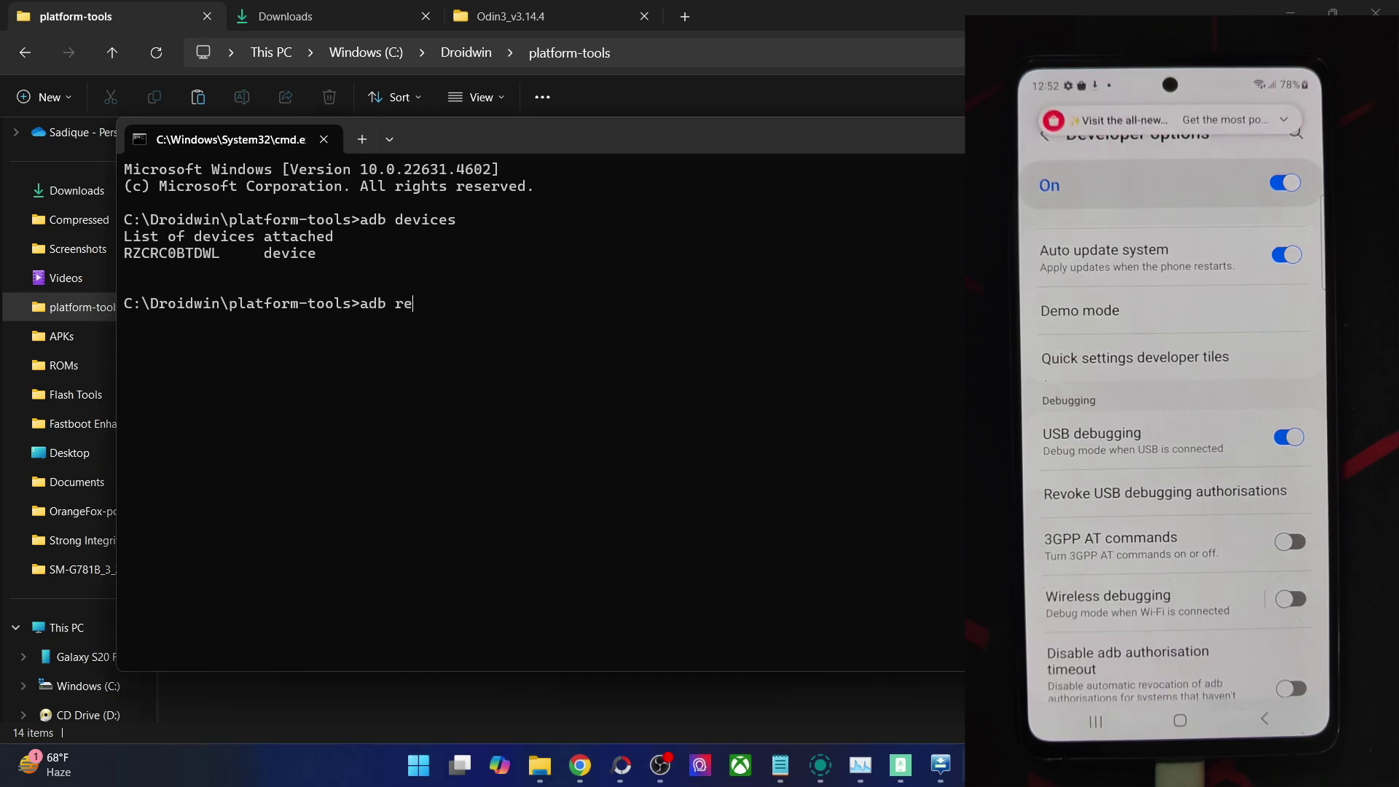
{"action": "type", "text": "oad"}
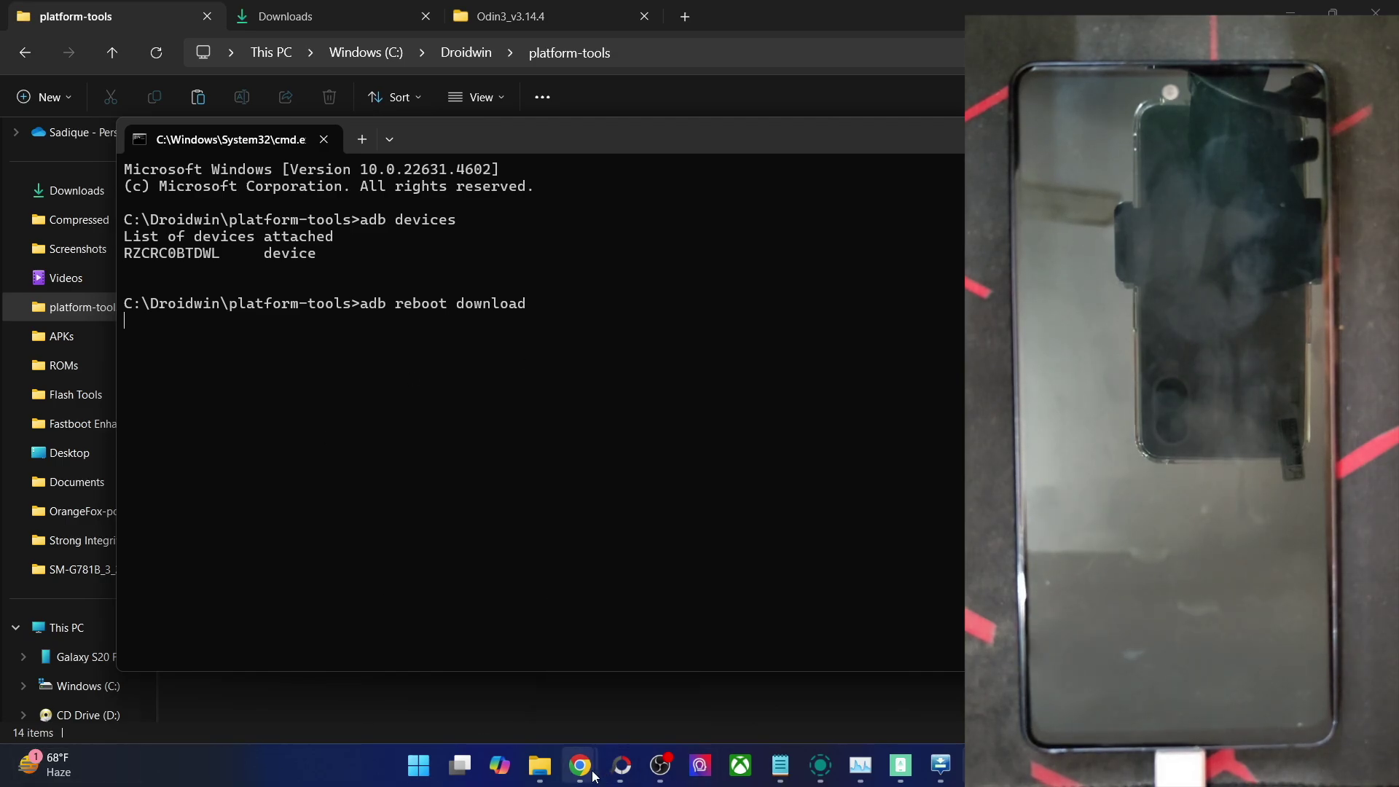
{"action": "mouse_move", "coordinate": [580, 764]}
{"action": "left_click", "coordinate": [651, 683]}
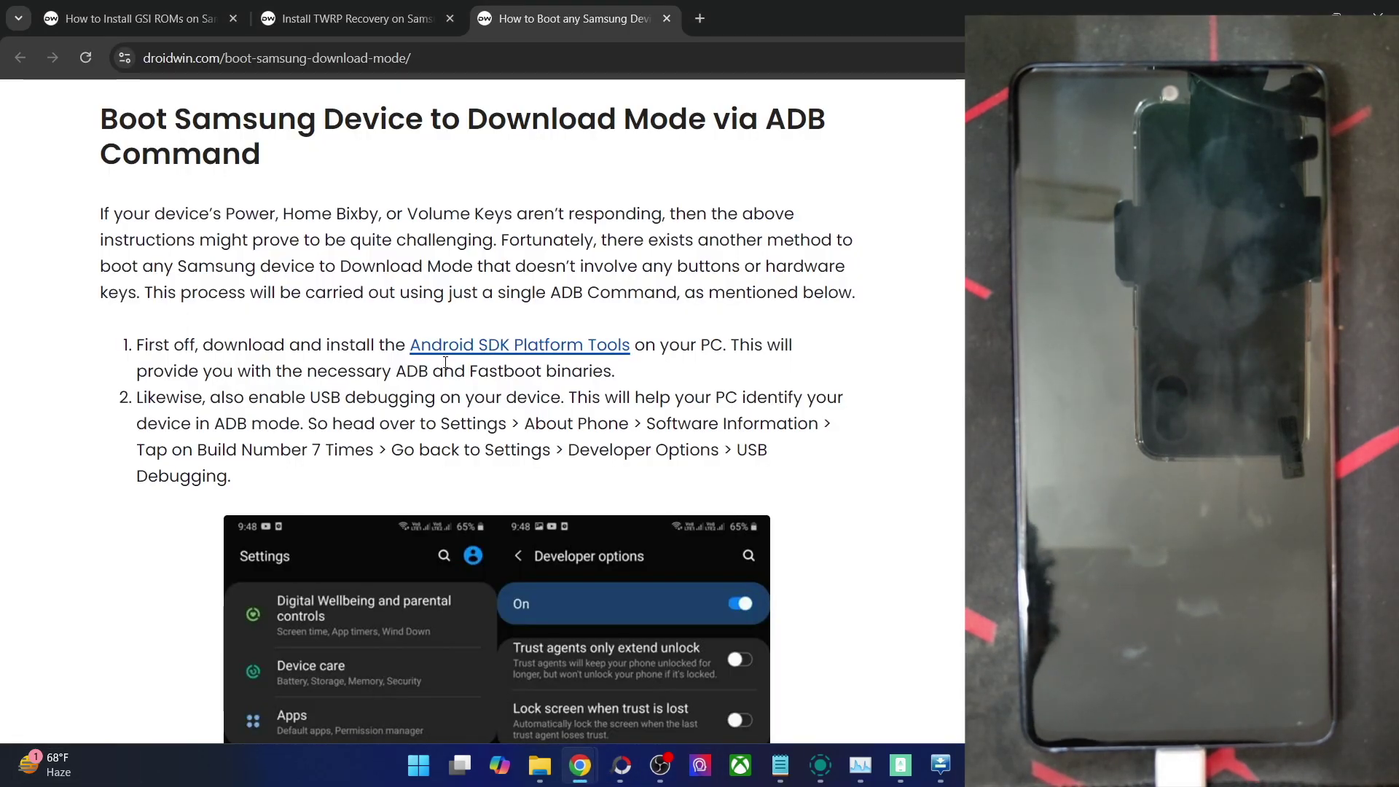
Switch to the TWRP installation guide tab and scroll down through it
{"action": "left_click", "coordinate": [275, 7]}
{"action": "scroll", "coordinate": [376, 570], "scroll_direction": "down", "scroll_amount": 7}
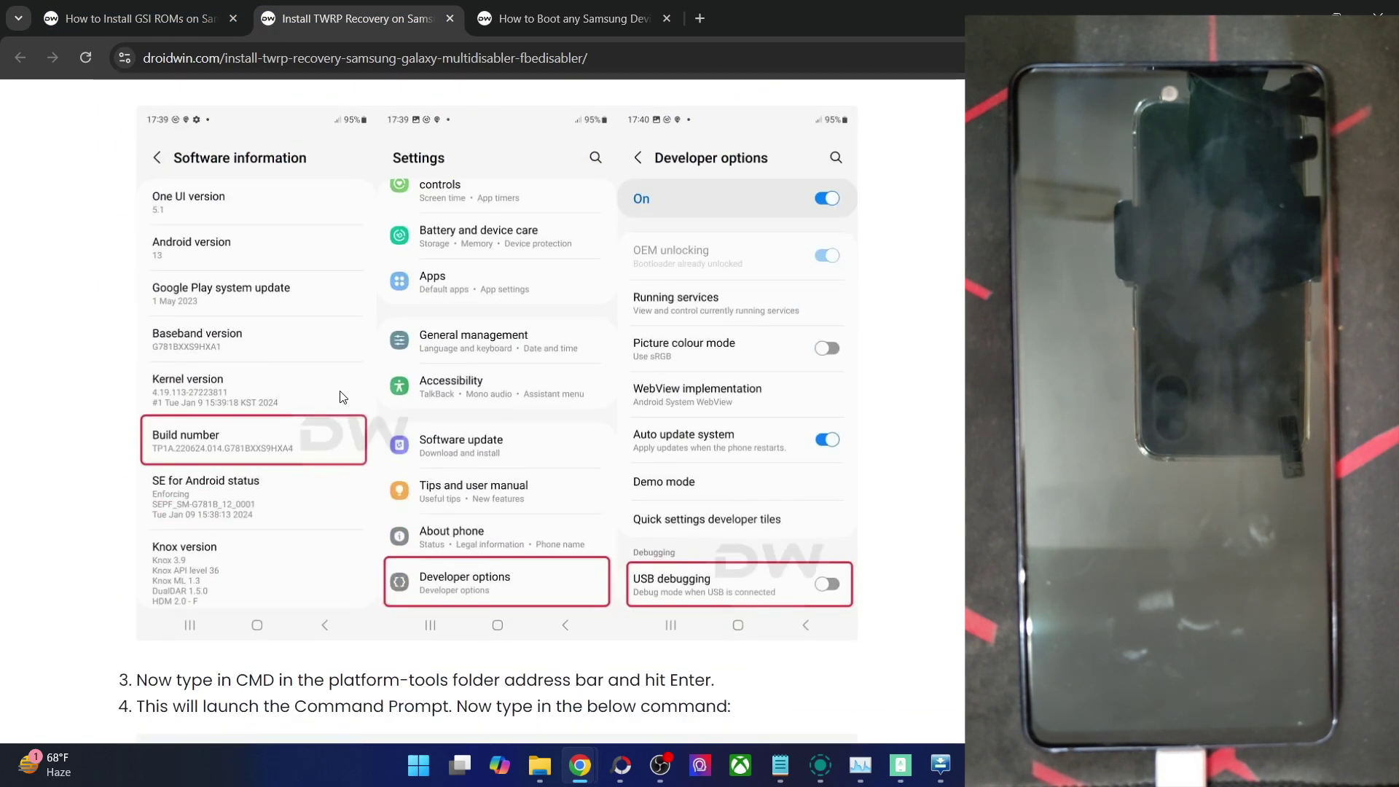
{"action": "scroll", "coordinate": [340, 393], "scroll_direction": "down", "scroll_amount": 15}
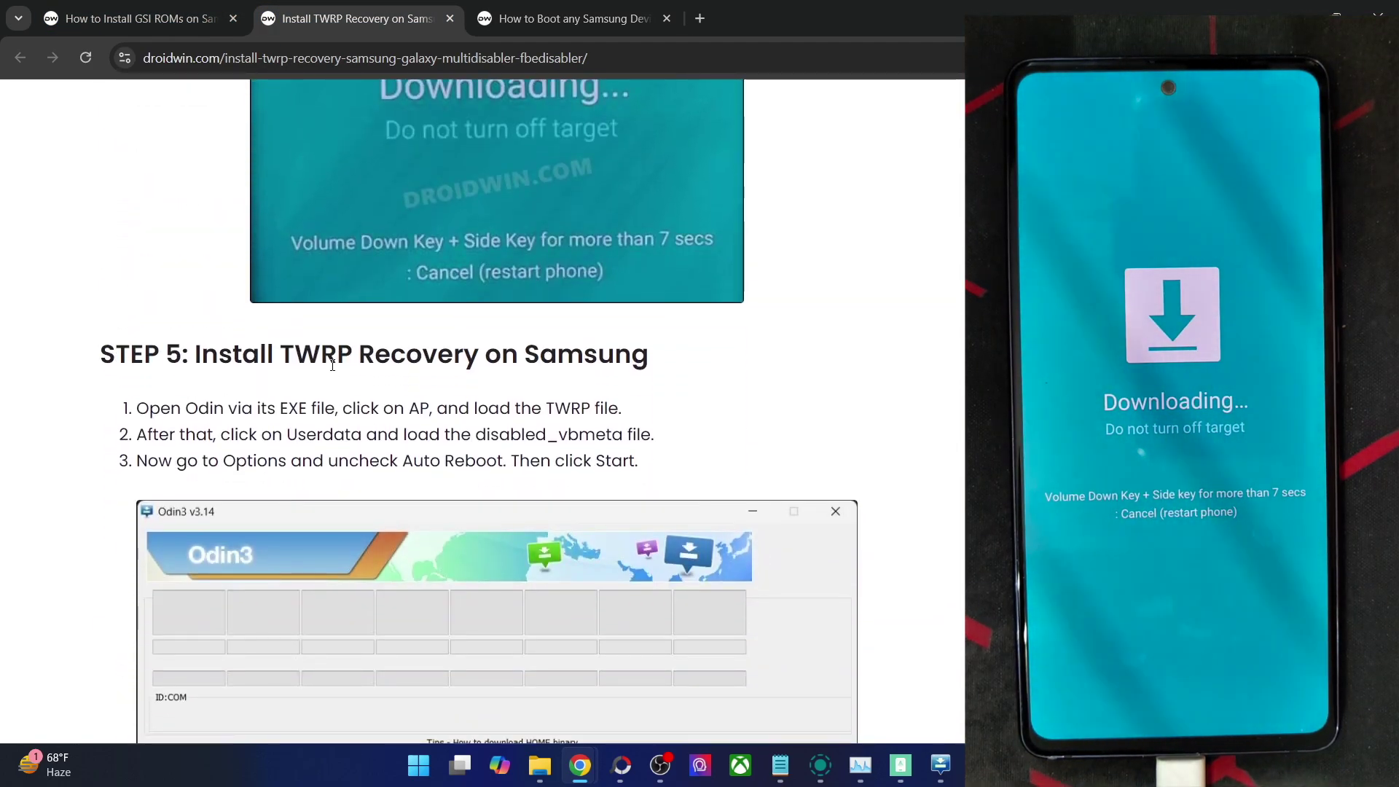
{"action": "scroll", "coordinate": [332, 364], "scroll_direction": "down", "scroll_amount": 4}
Bring the File Explorer window forward and switch to its Odin3_v3.14.4 folder
{"action": "mouse_move", "coordinate": [916, 749]}
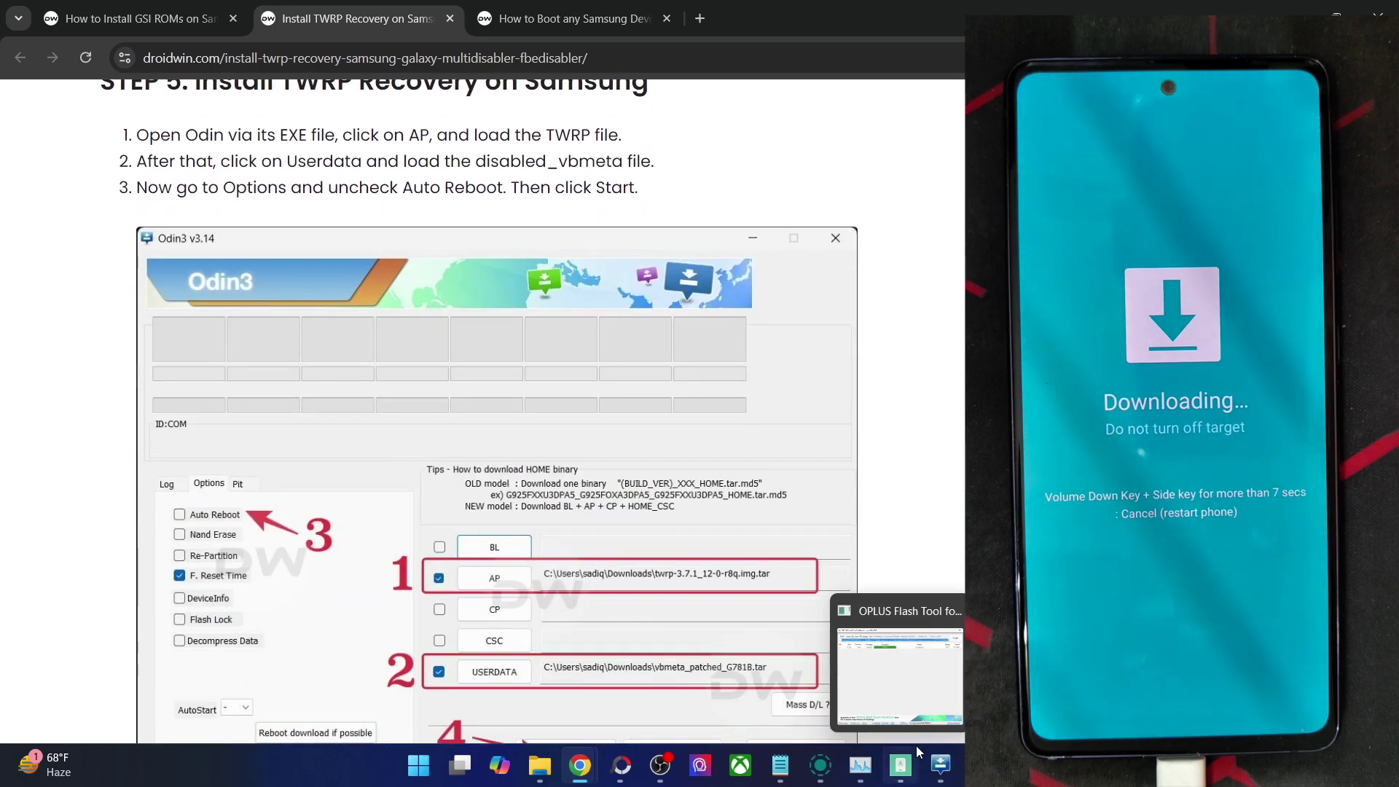
{"action": "mouse_move", "coordinate": [922, 678]}
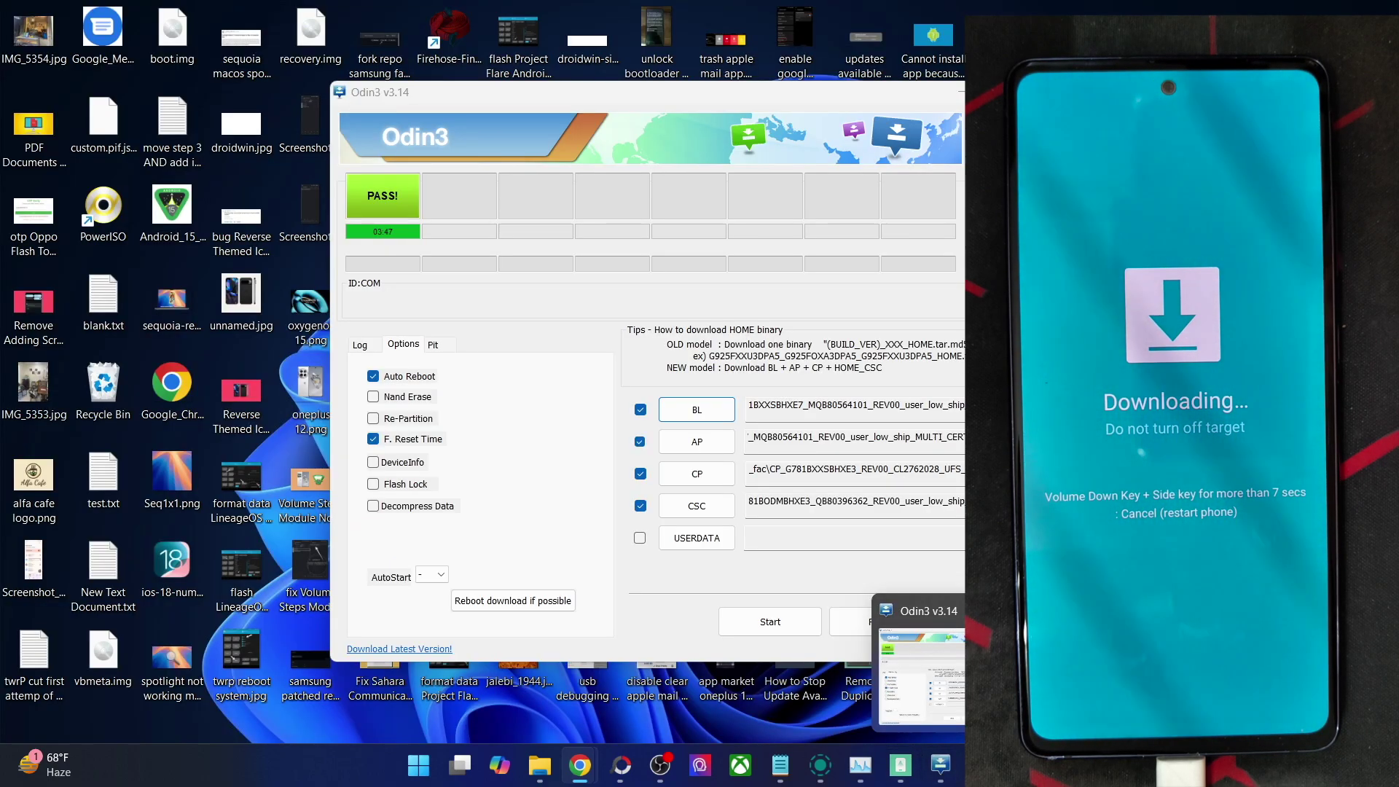
{"action": "left_click", "coordinate": [539, 765]}
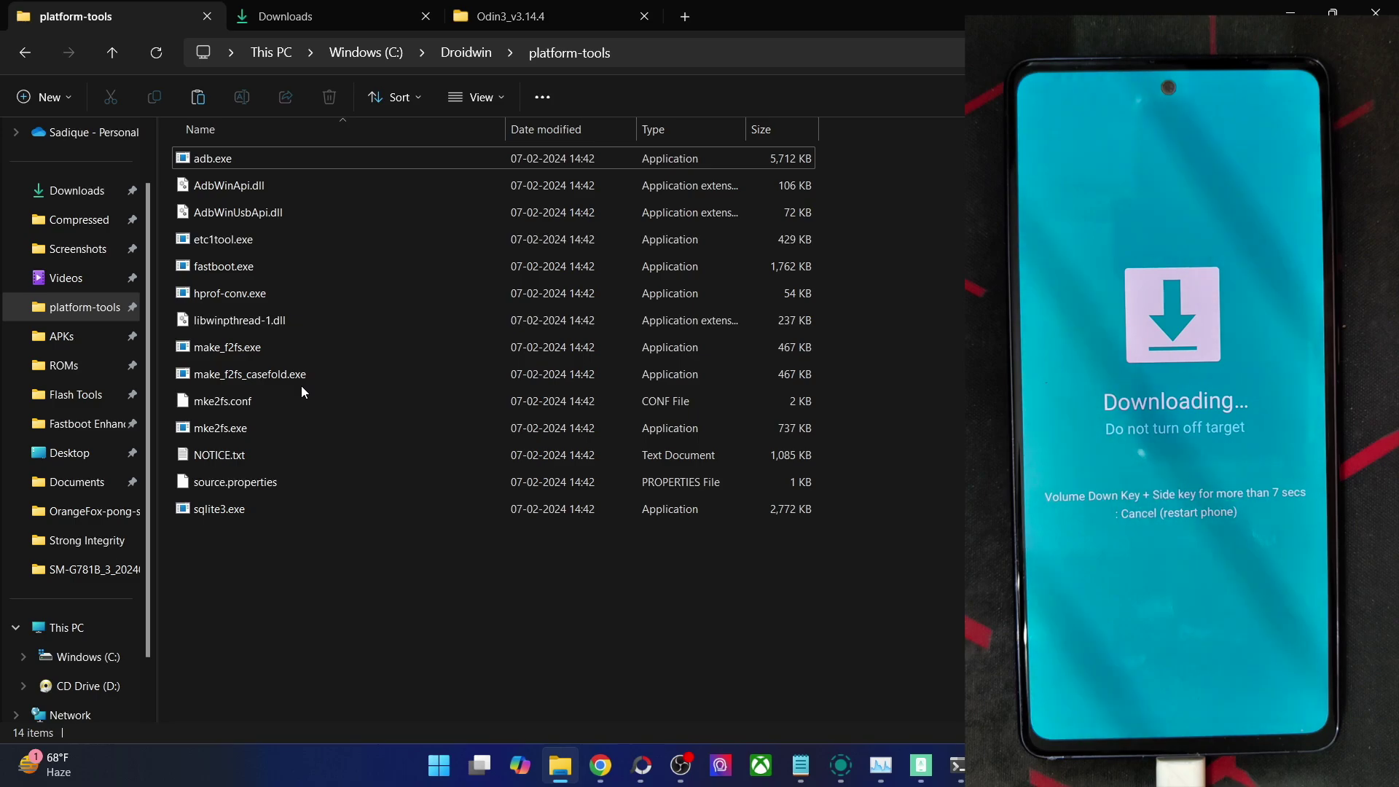
{"action": "left_click", "coordinate": [510, 16]}
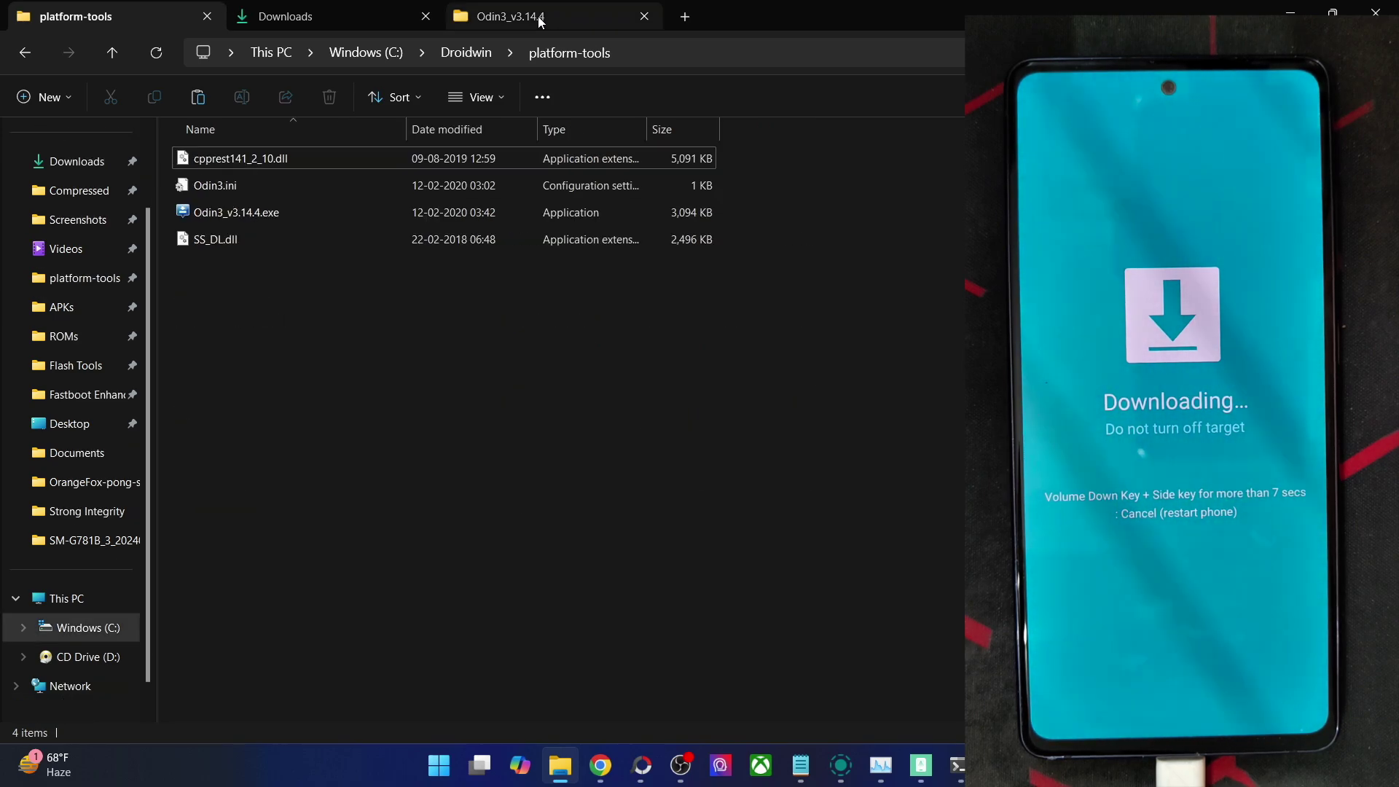
Launch Odin3_v3.14.4.exe, dismiss the warning, and switch off Auto Reboot in Options
{"action": "double_click", "coordinate": [296, 212]}
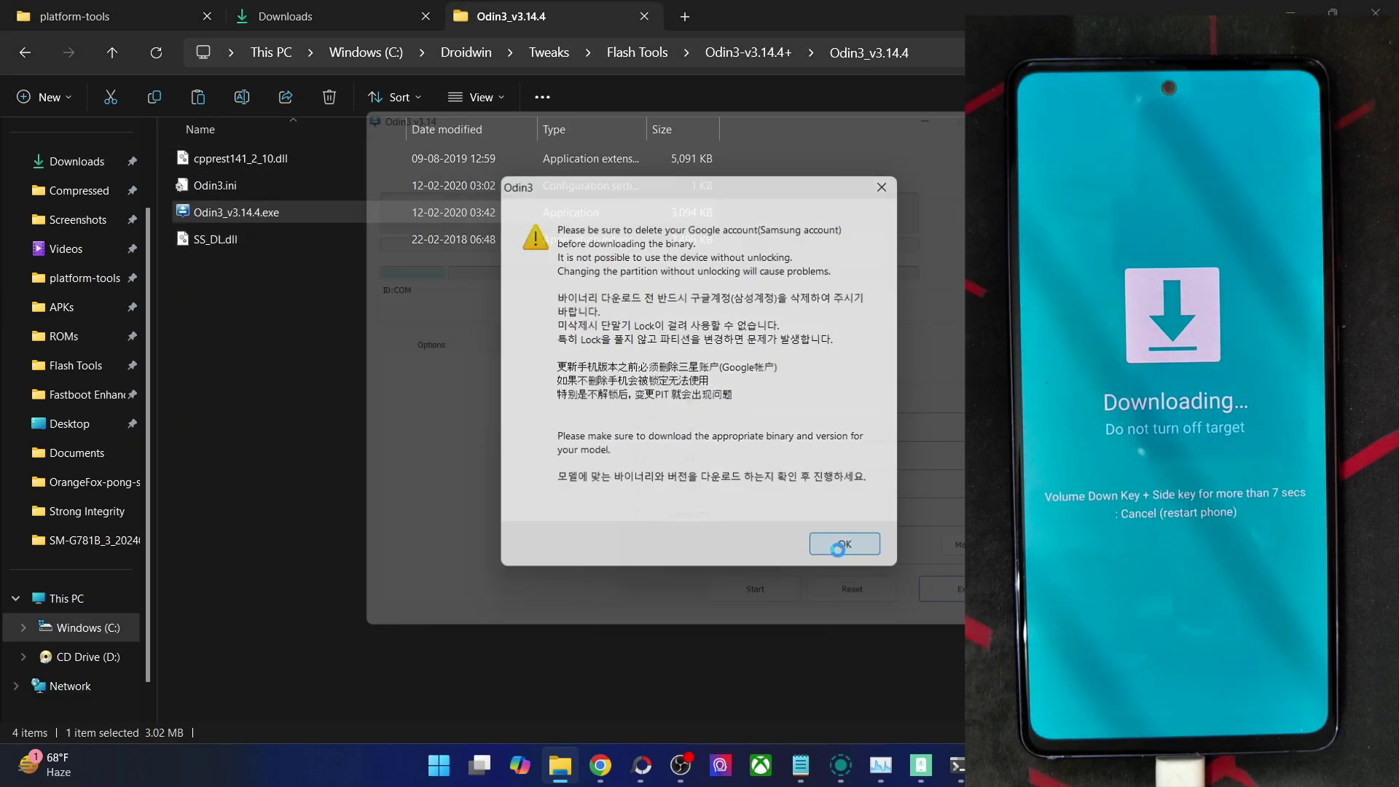
{"action": "left_click", "coordinate": [838, 546]}
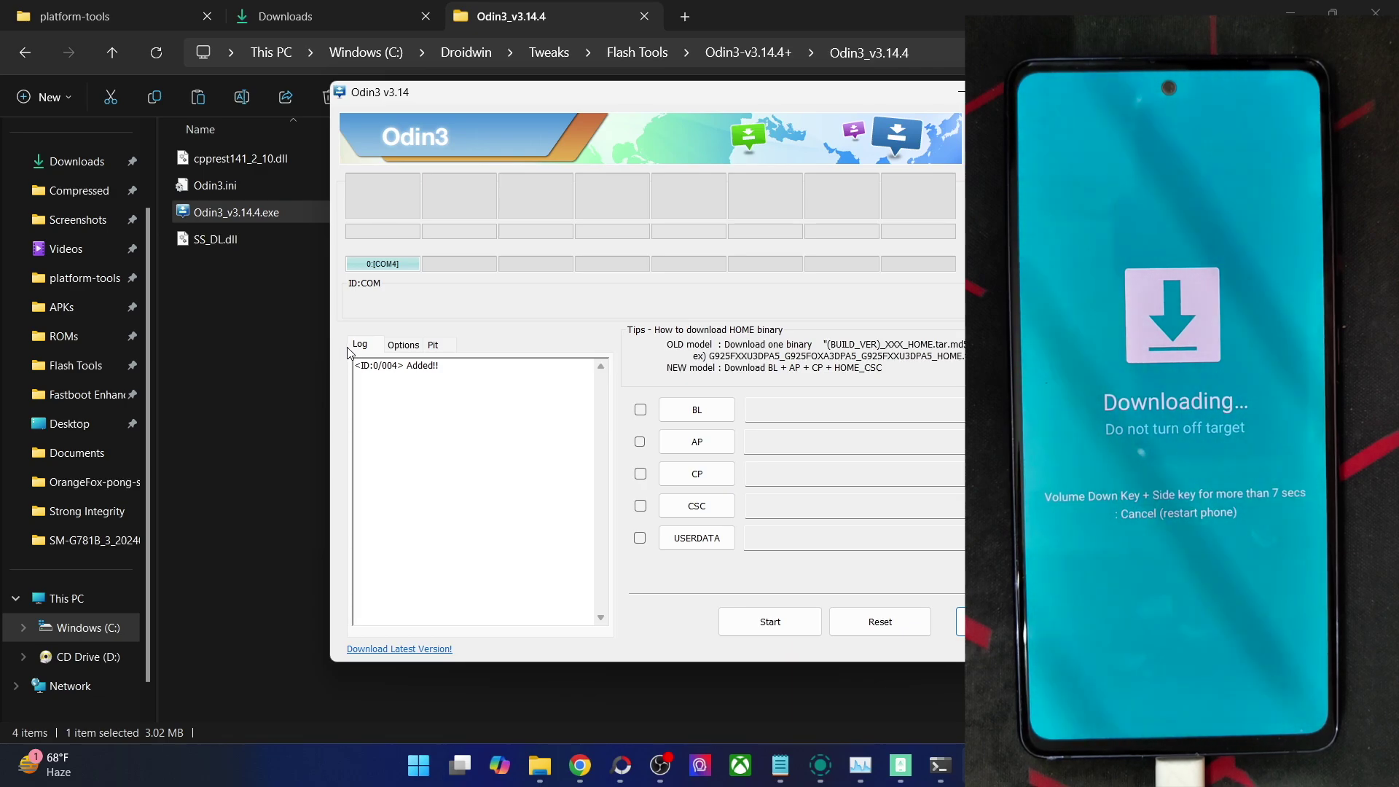
{"action": "left_click", "coordinate": [403, 345]}
{"action": "left_click", "coordinate": [376, 377]}
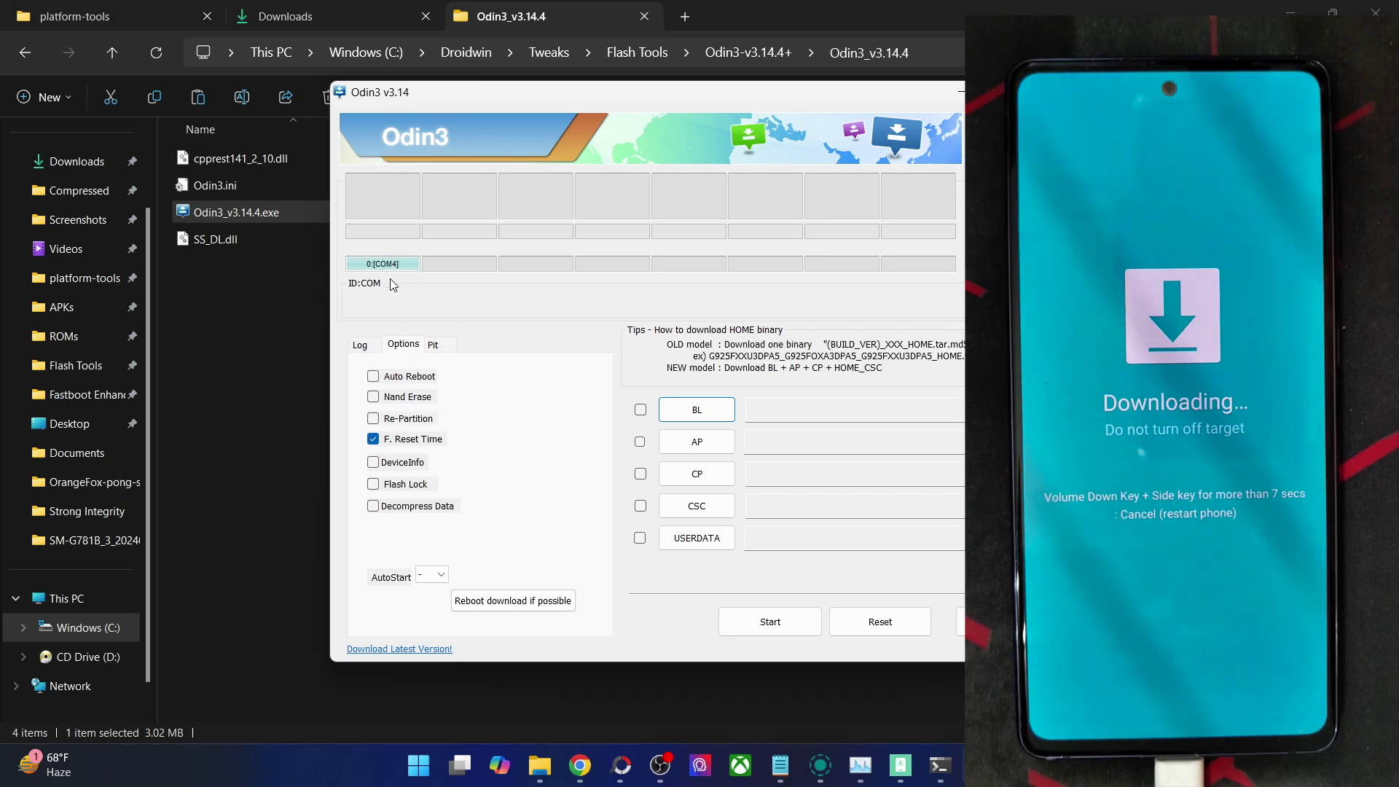
Return to Odin's log and check the Added!! message for the phone on COM4
{"action": "left_click", "coordinate": [362, 345]}
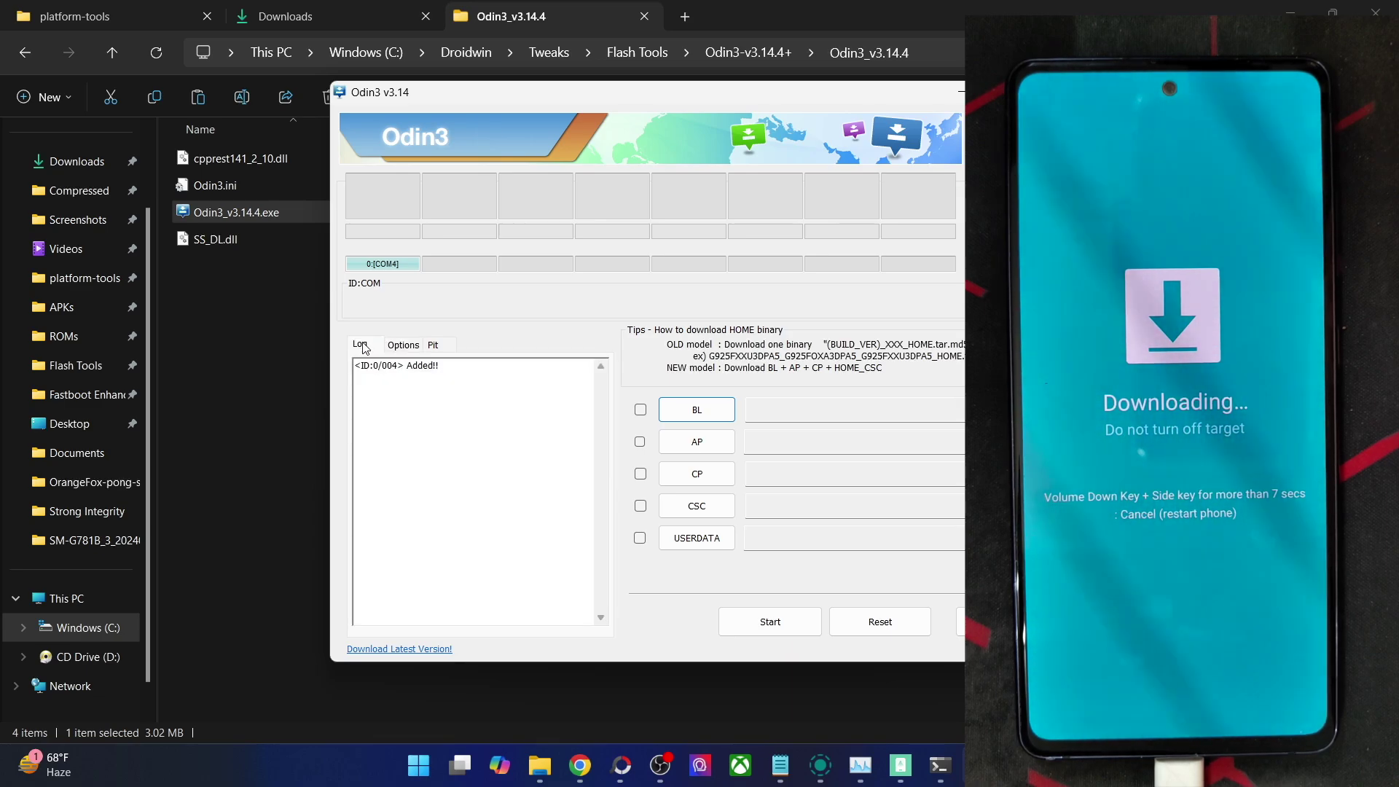
{"action": "double_click", "coordinate": [416, 366]}
{"action": "left_click", "coordinate": [396, 365]}
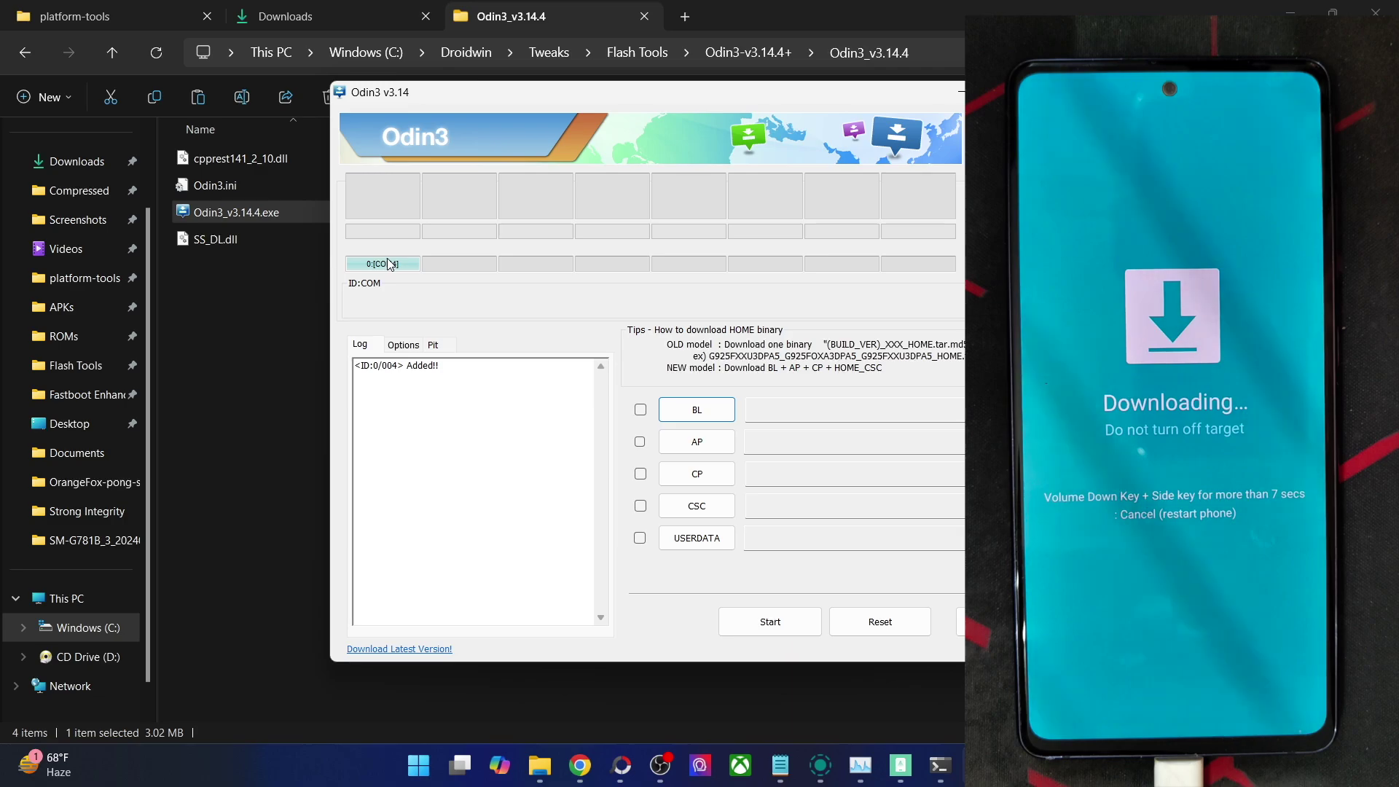
{"action": "left_click", "coordinate": [688, 441]}
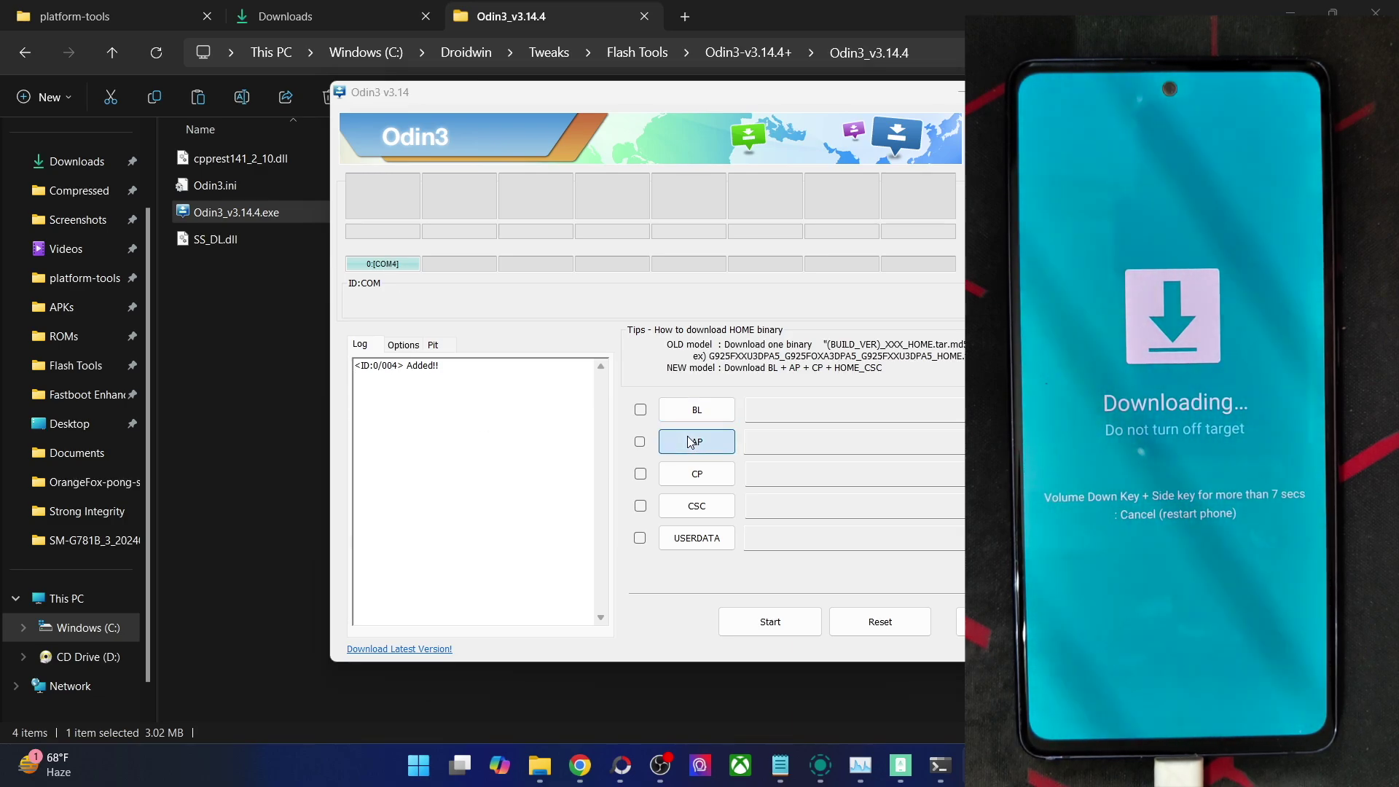
Load twrp-3.7.1_12-2-r8q.img.tar from Downloads into the AP slot
{"action": "left_click", "coordinate": [680, 252]}
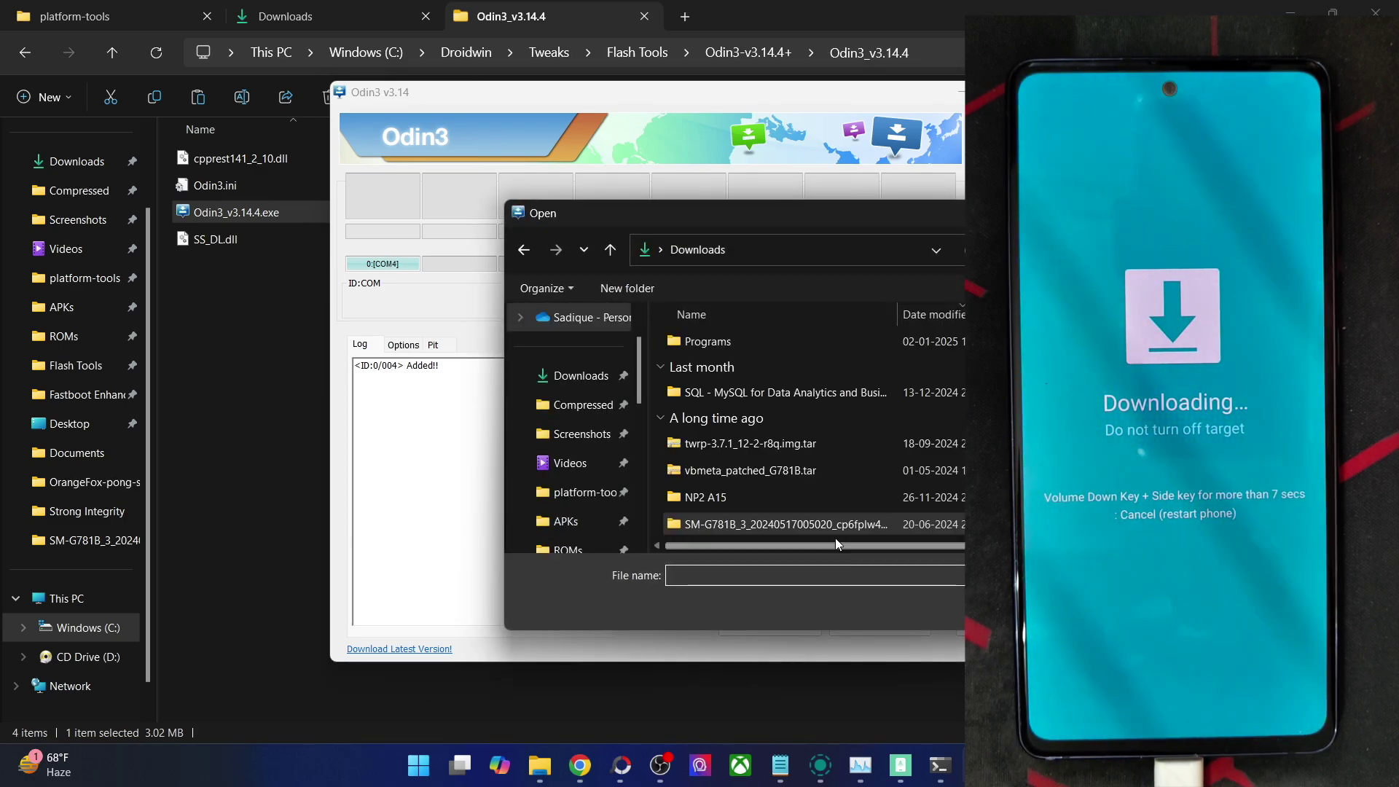
{"action": "left_click", "coordinate": [803, 447]}
{"action": "key", "text": "Return"}
Load vbmeta_patched_G781B.tar into the USERDATA slot and start flashing
{"action": "left_click", "coordinate": [719, 537]}
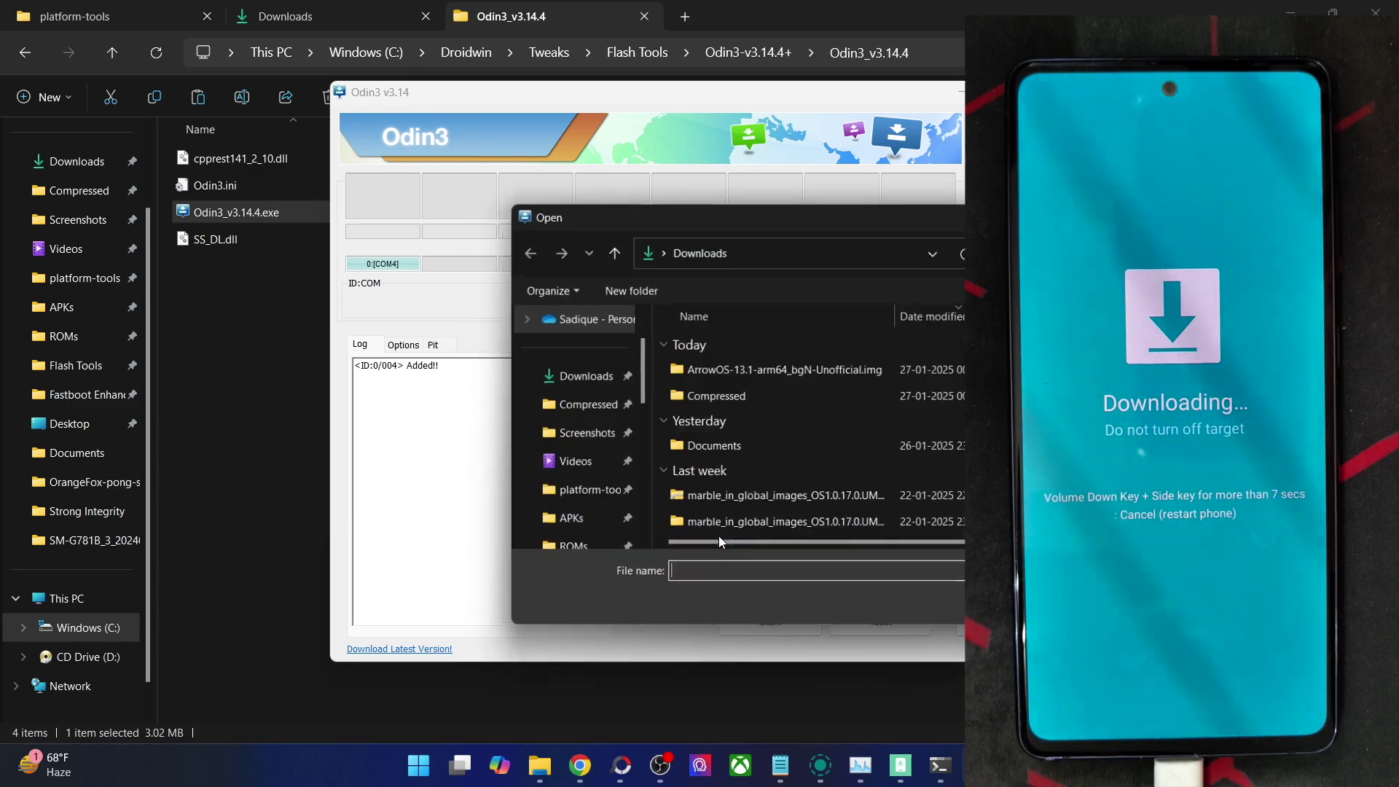
{"action": "scroll", "coordinate": [729, 427], "scroll_direction": "down", "scroll_amount": 4}
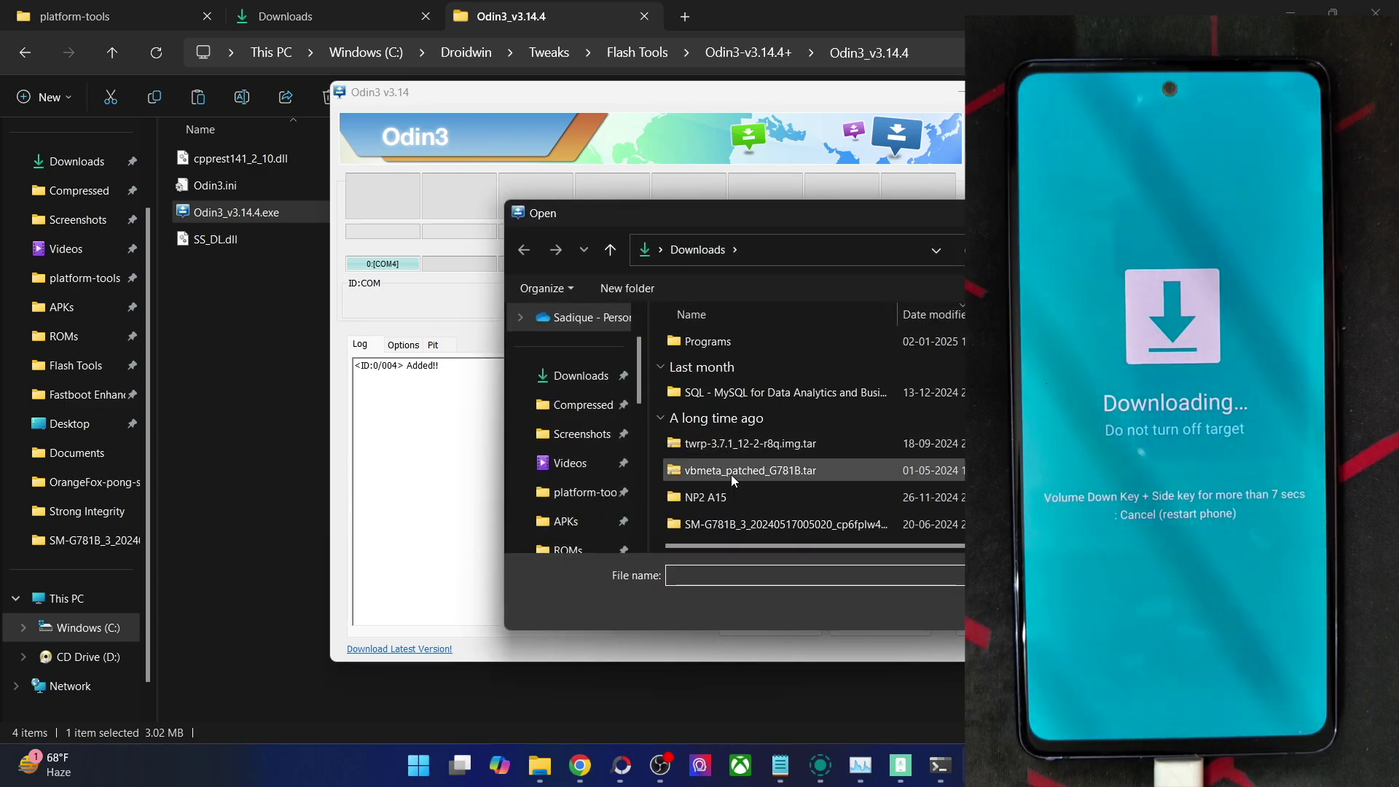
{"action": "left_click", "coordinate": [733, 474]}
{"action": "key", "text": "Return"}
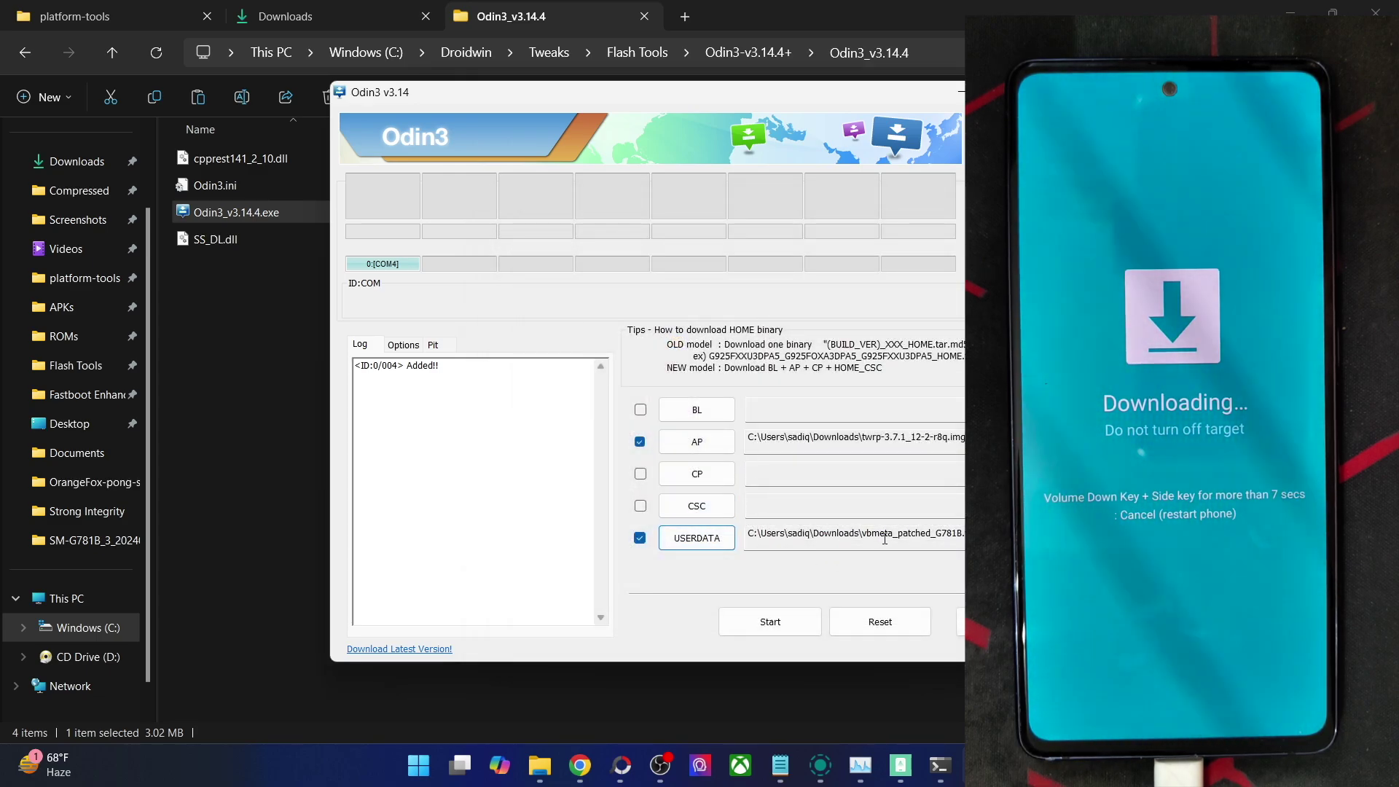
{"action": "left_click", "coordinate": [757, 623]}
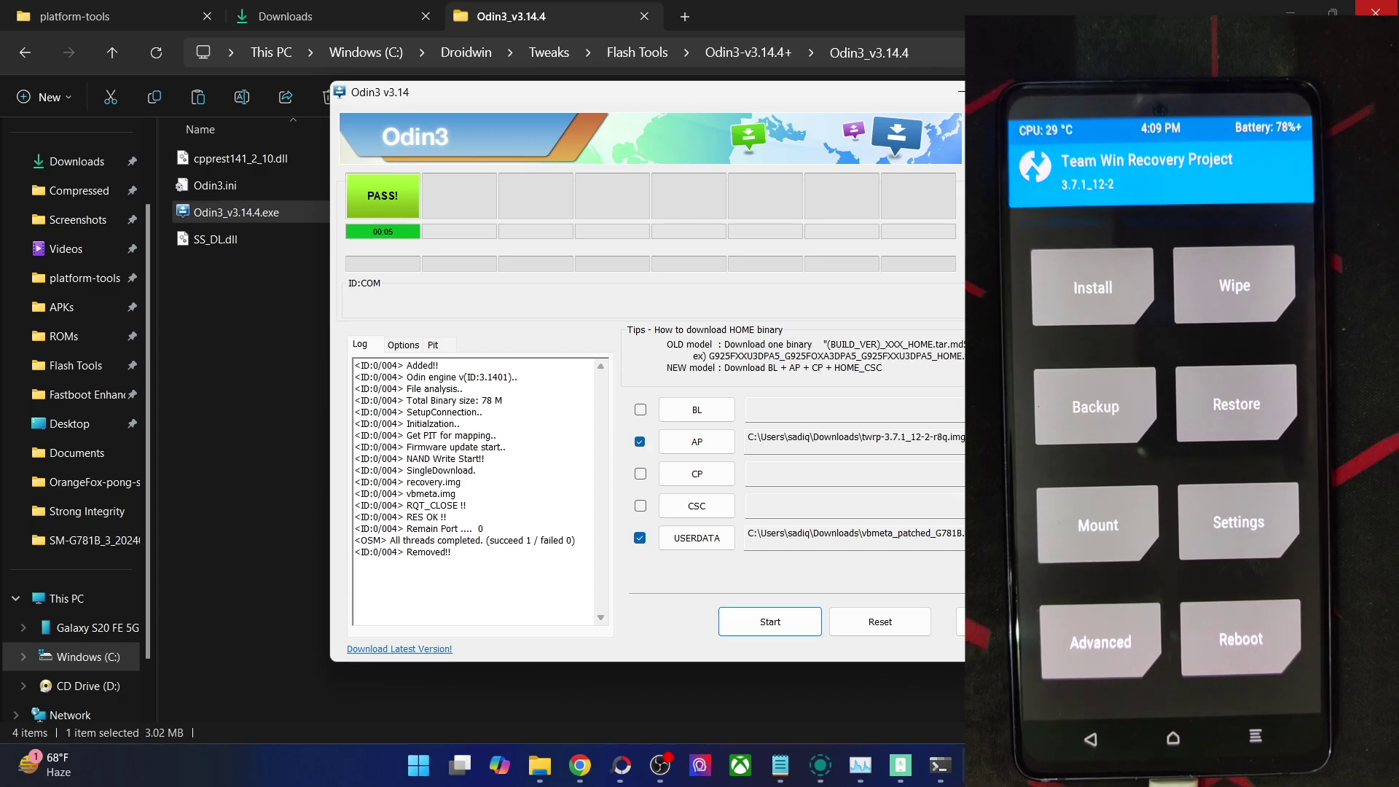
Return to the Install TWRP Recovery guide and highlight the DATA, METADATA, KEYDATA, KEYREFUGE wipe line
{"action": "mouse_move", "coordinate": [588, 759]}
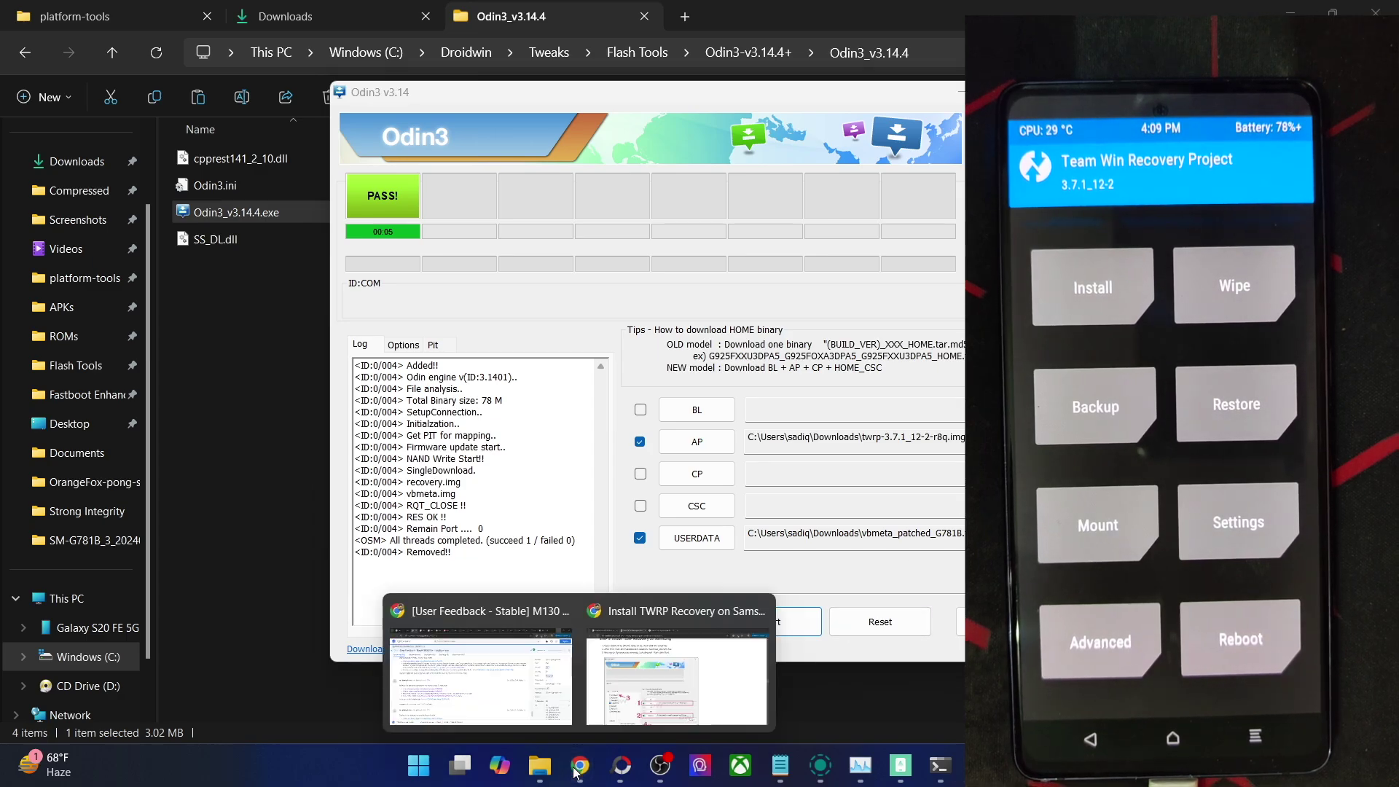
{"action": "left_click", "coordinate": [710, 672]}
{"action": "scroll", "coordinate": [568, 543], "scroll_direction": "down", "scroll_amount": 6}
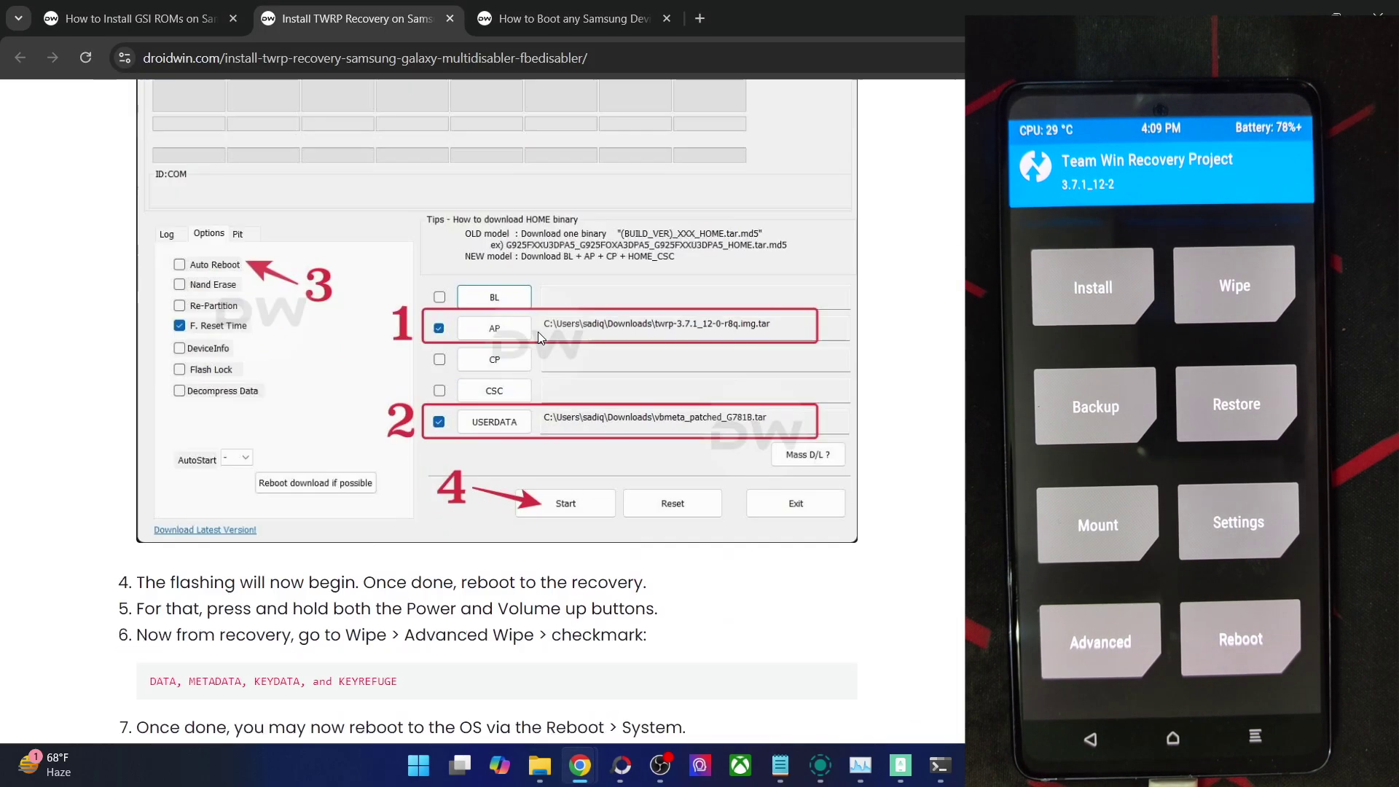
{"action": "scroll", "coordinate": [540, 337], "scroll_direction": "up", "scroll_amount": 7}
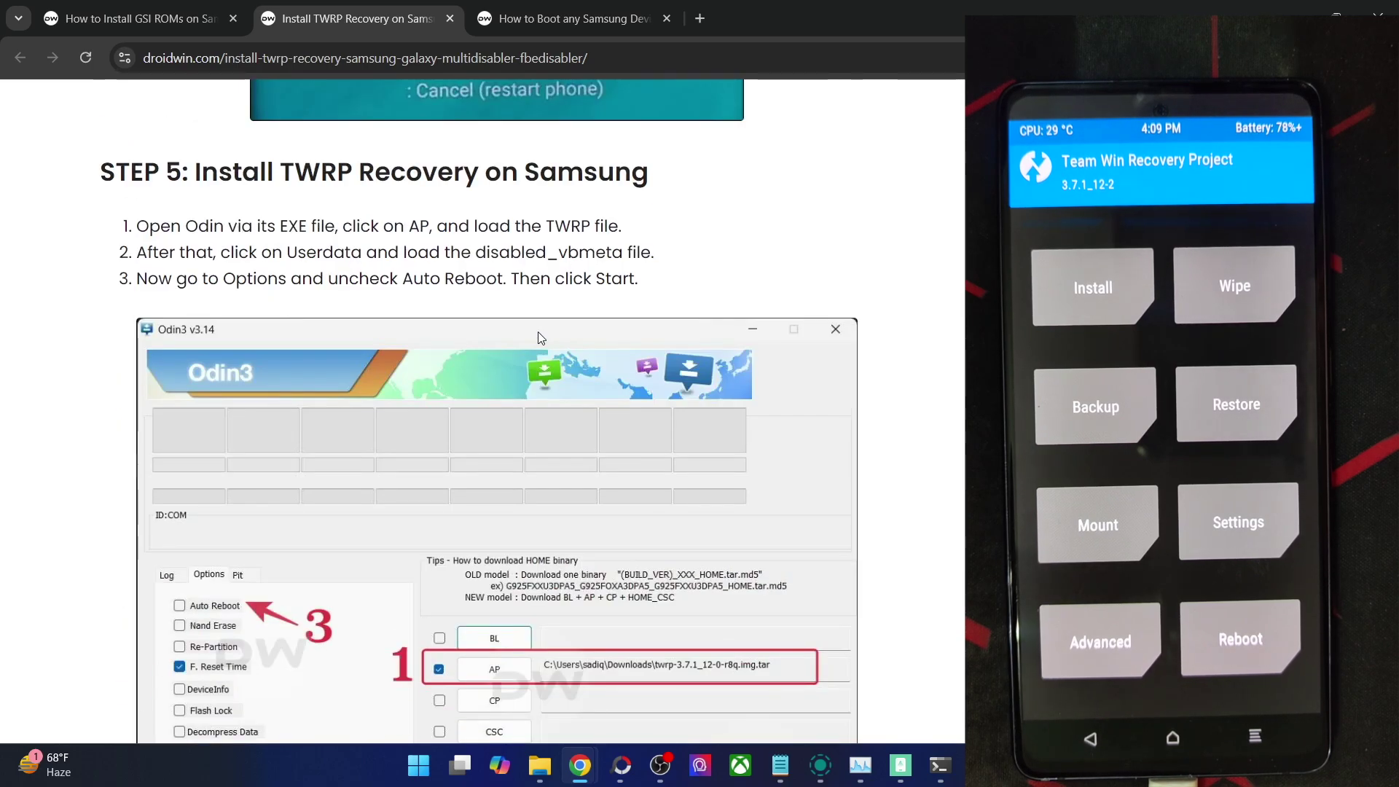
{"action": "scroll", "coordinate": [540, 338], "scroll_direction": "down", "scroll_amount": 4}
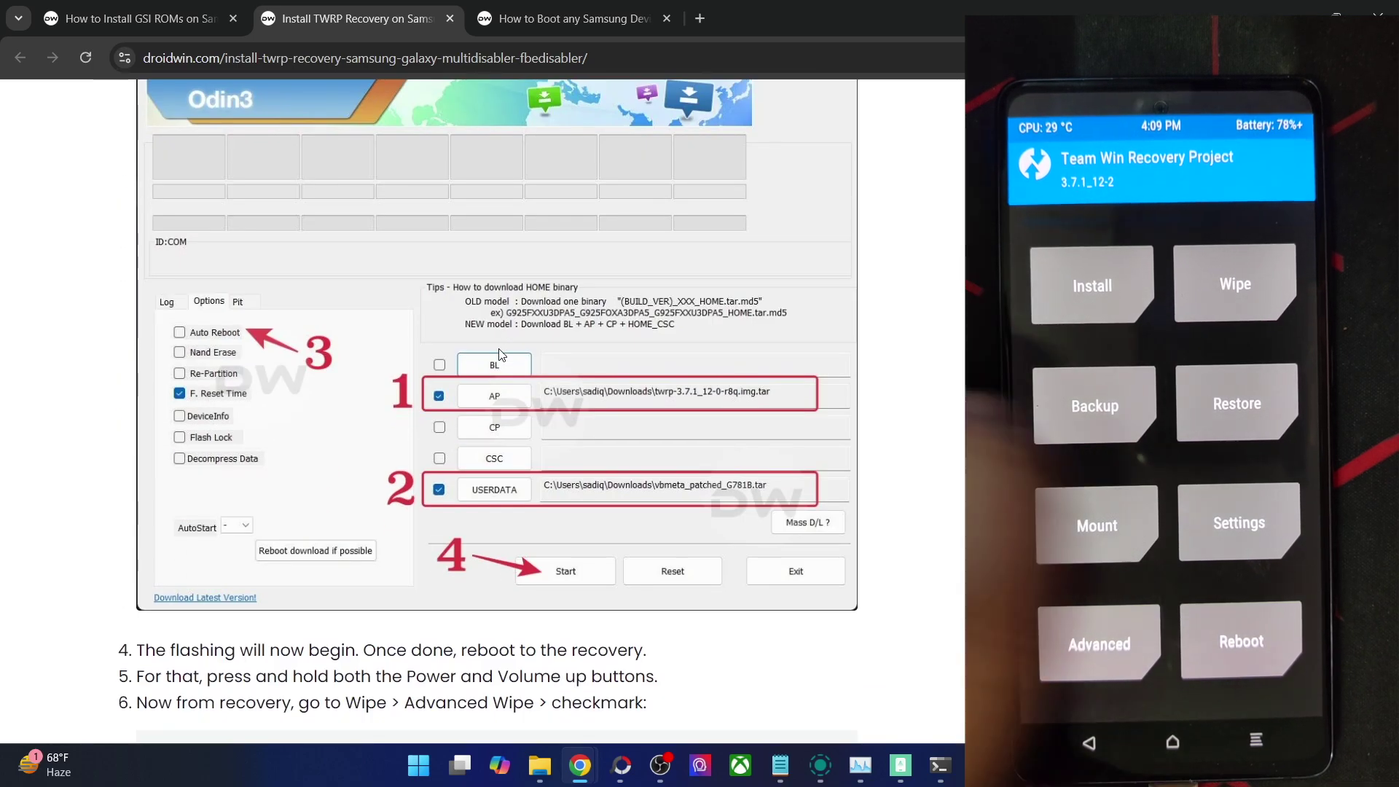
{"action": "scroll", "coordinate": [495, 353], "scroll_direction": "down", "scroll_amount": 2}
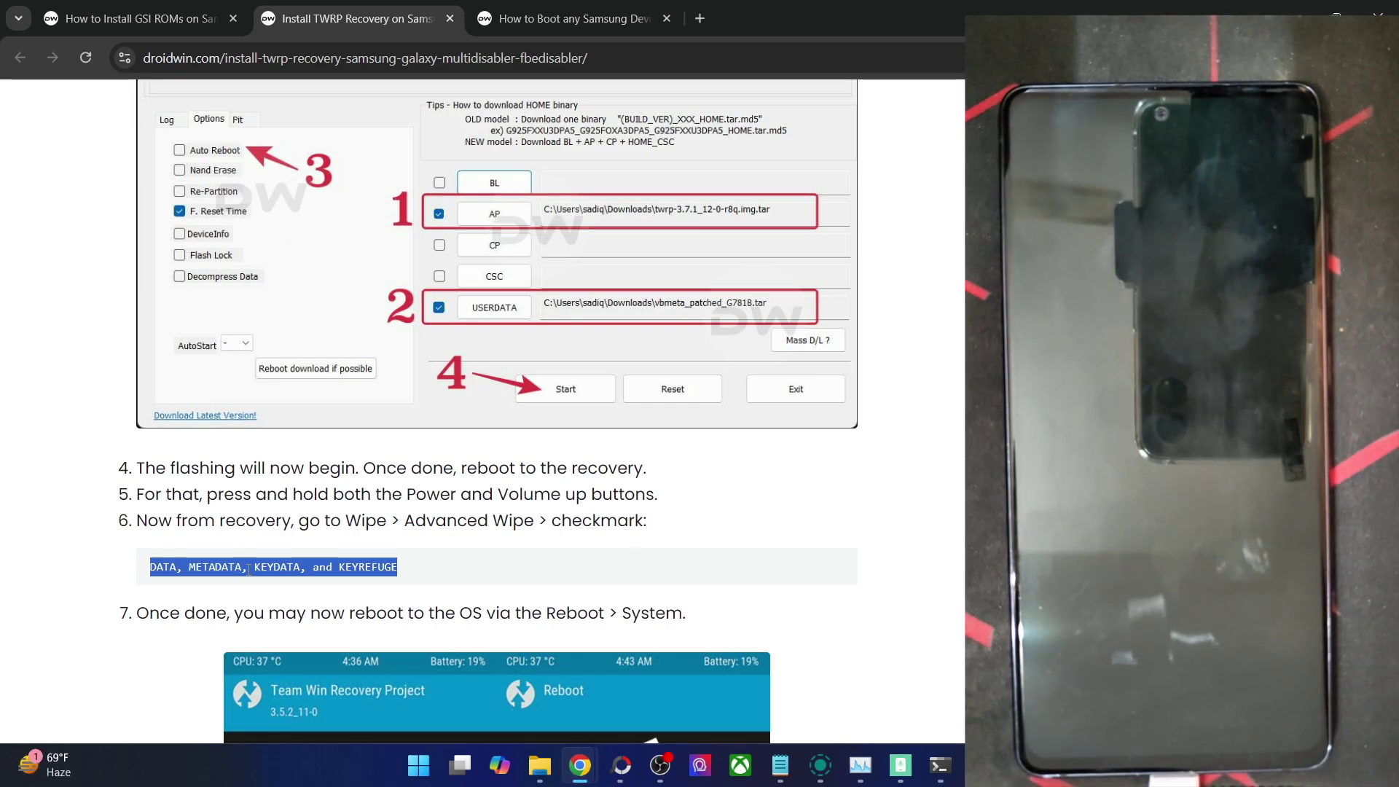
{"action": "left_click", "coordinate": [202, 594]}
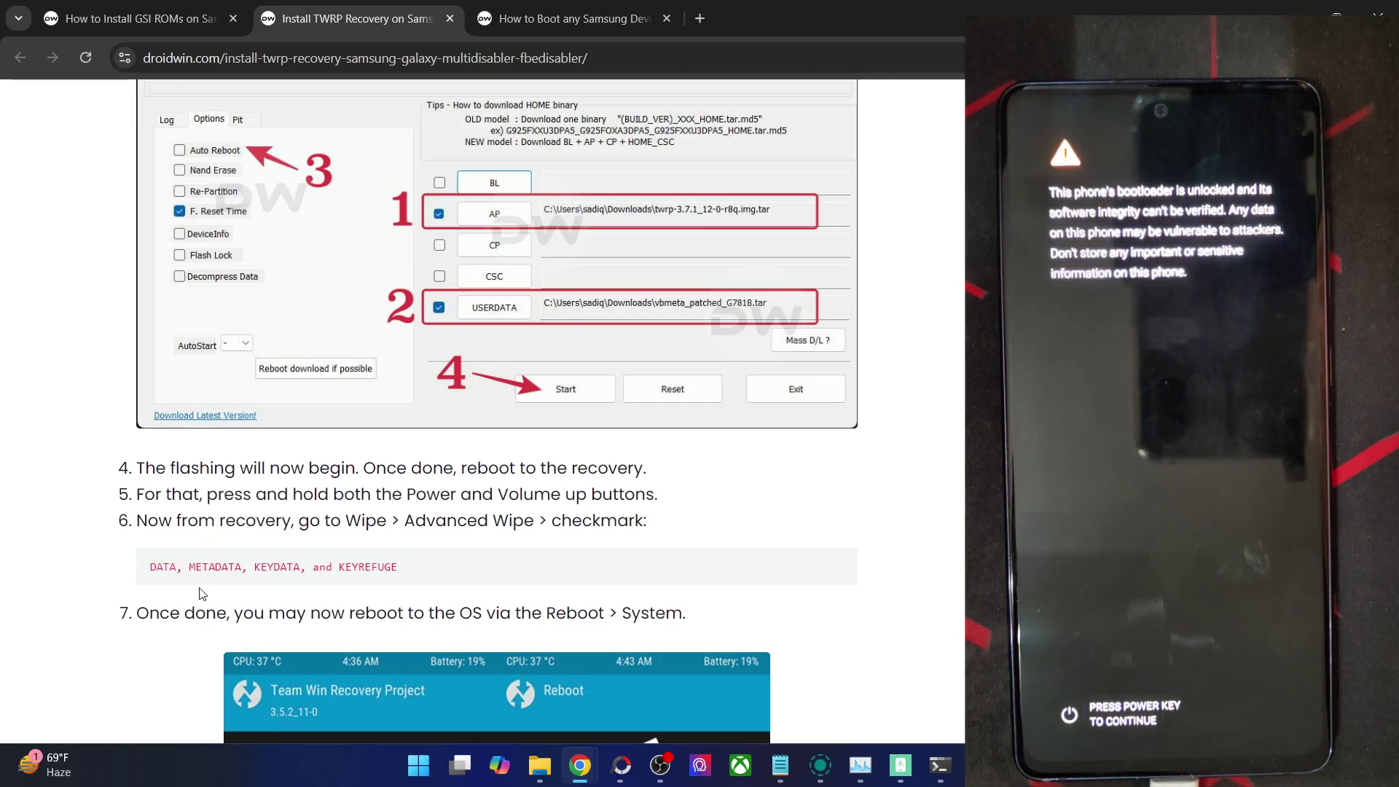
{"action": "triple_click", "coordinate": [219, 554]}
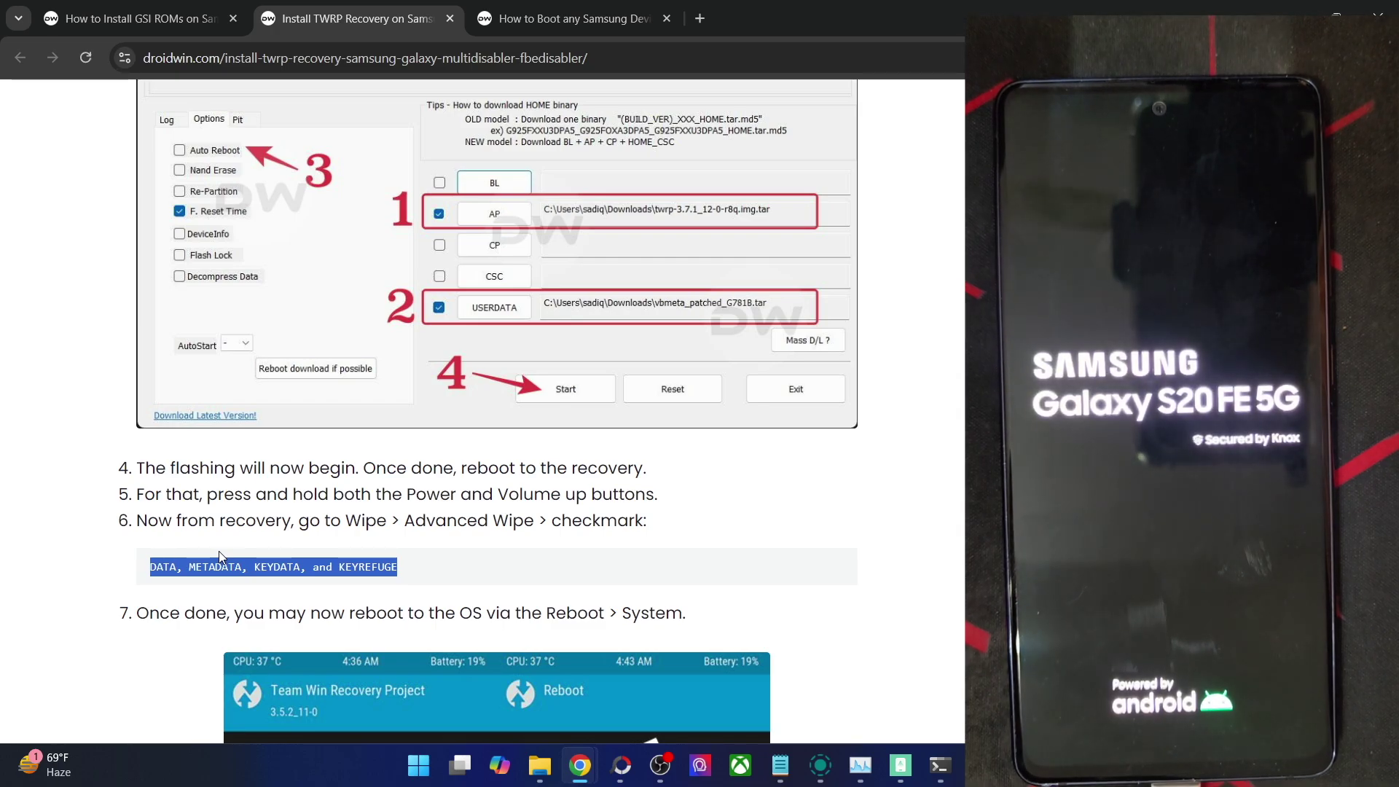
{"action": "scroll", "coordinate": [218, 553], "scroll_direction": "down", "scroll_amount": 1}
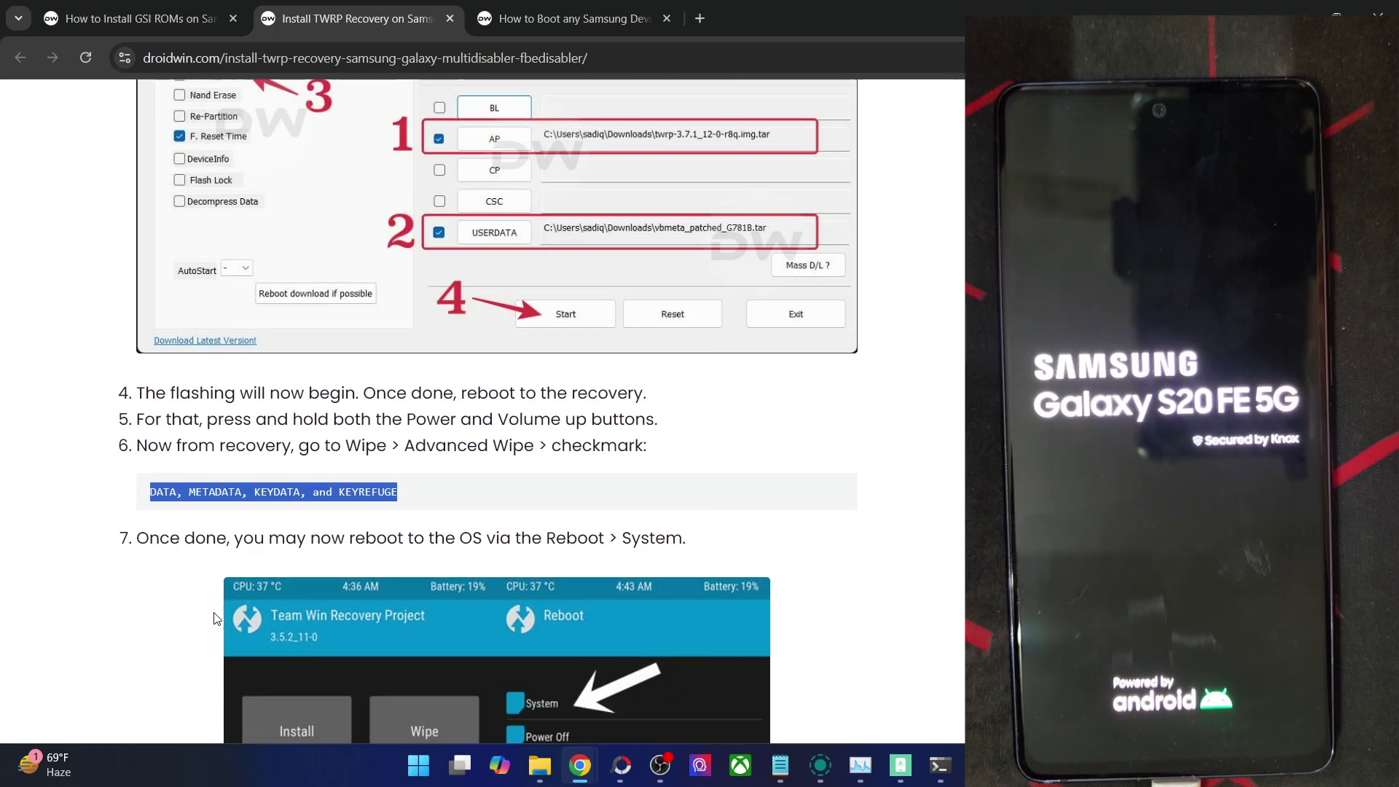
{"action": "scroll", "coordinate": [217, 618], "scroll_direction": "down", "scroll_amount": 10}
{"action": "scroll", "coordinate": [320, 553], "scroll_direction": "down", "scroll_amount": 13}
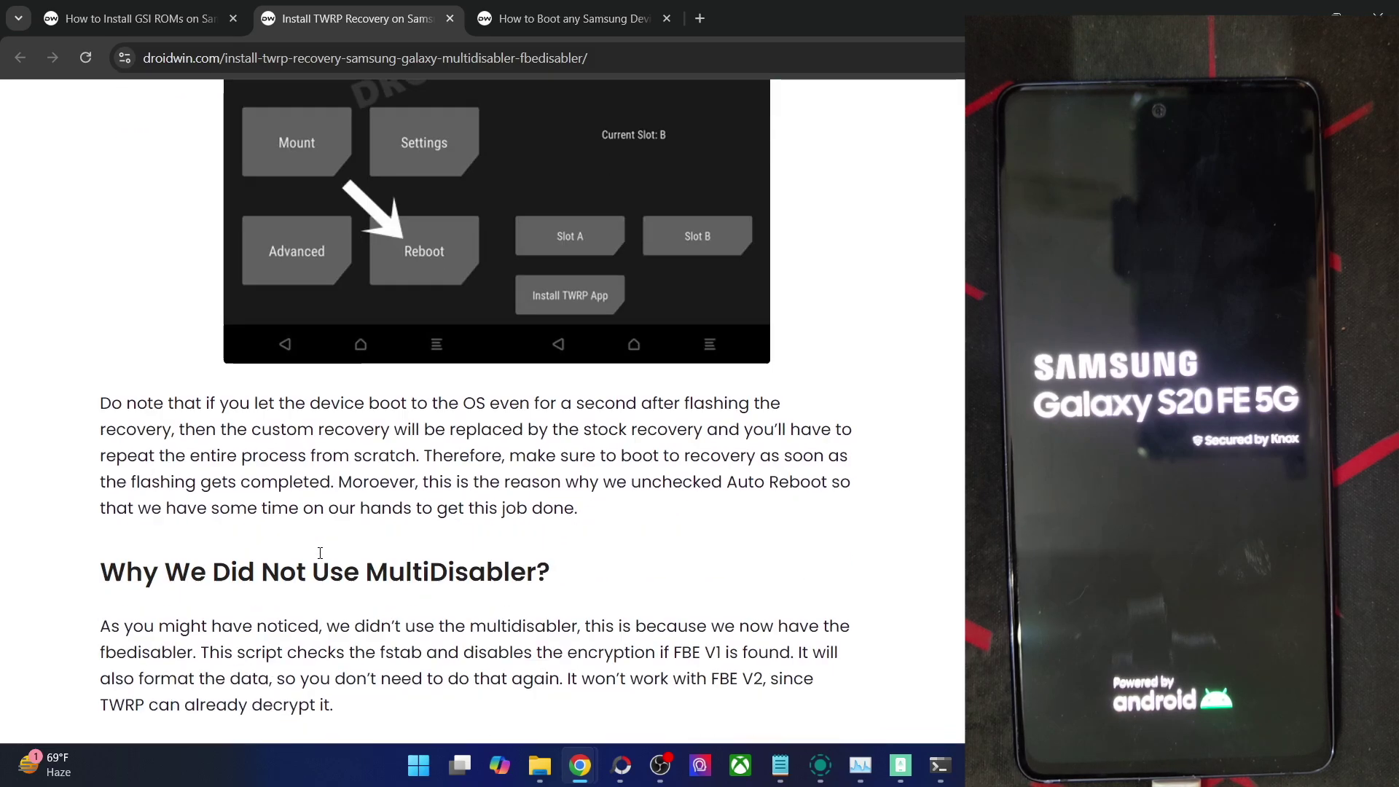
{"action": "scroll", "coordinate": [321, 559], "scroll_direction": "down", "scroll_amount": 7}
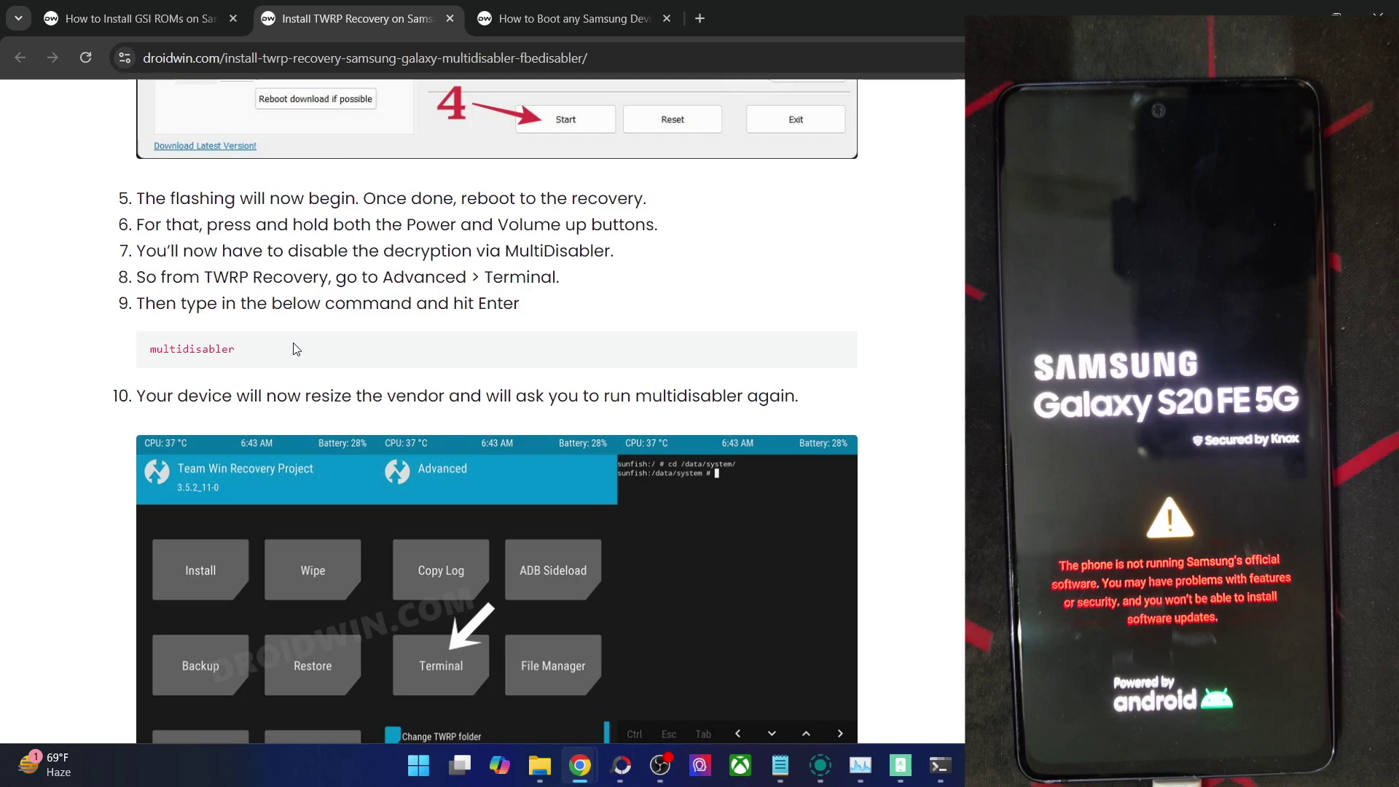
{"action": "scroll", "coordinate": [287, 306], "scroll_direction": "up", "scroll_amount": 3}
{"action": "left_click_drag", "start_coordinate": [384, 458], "coordinate": [555, 459]}
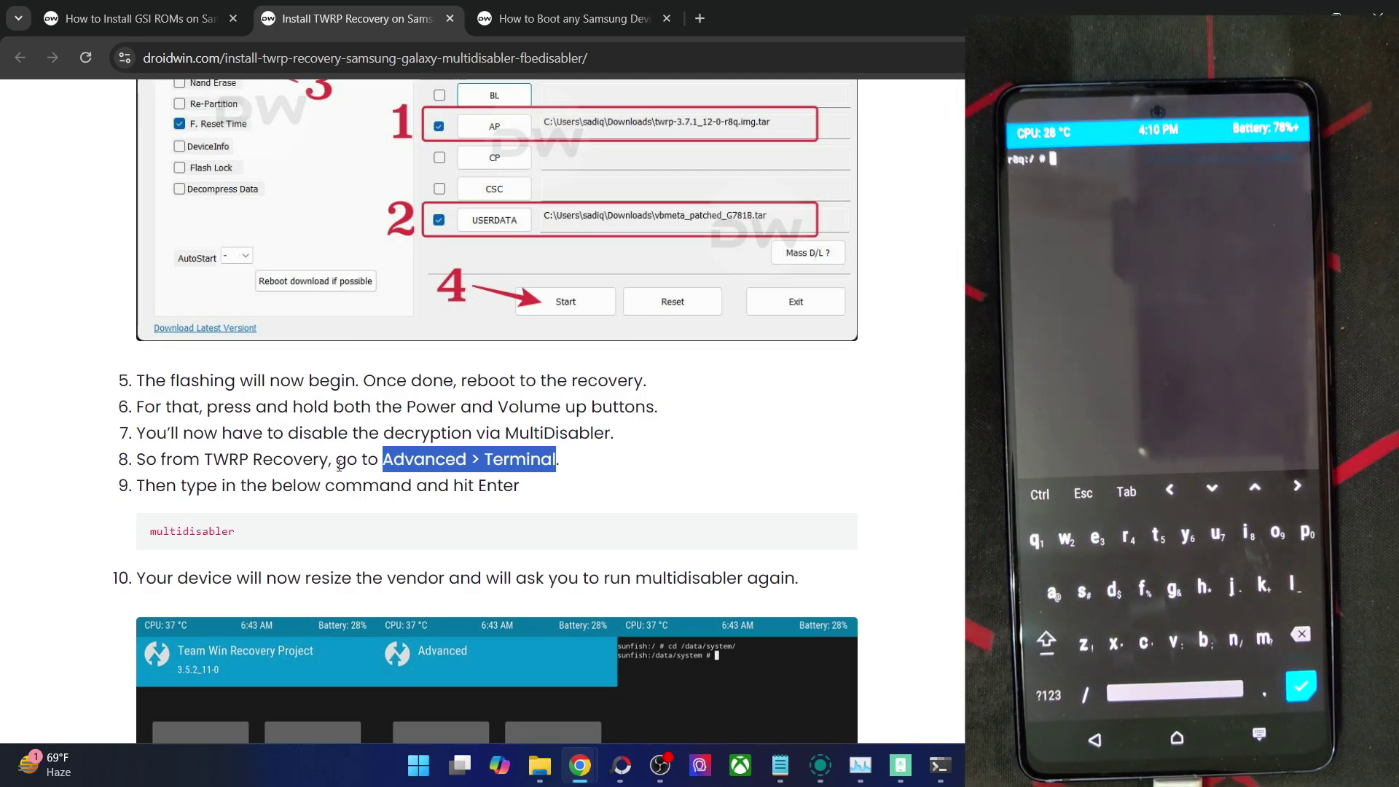
{"action": "scroll", "coordinate": [340, 464], "scroll_direction": "down", "scroll_amount": 3}
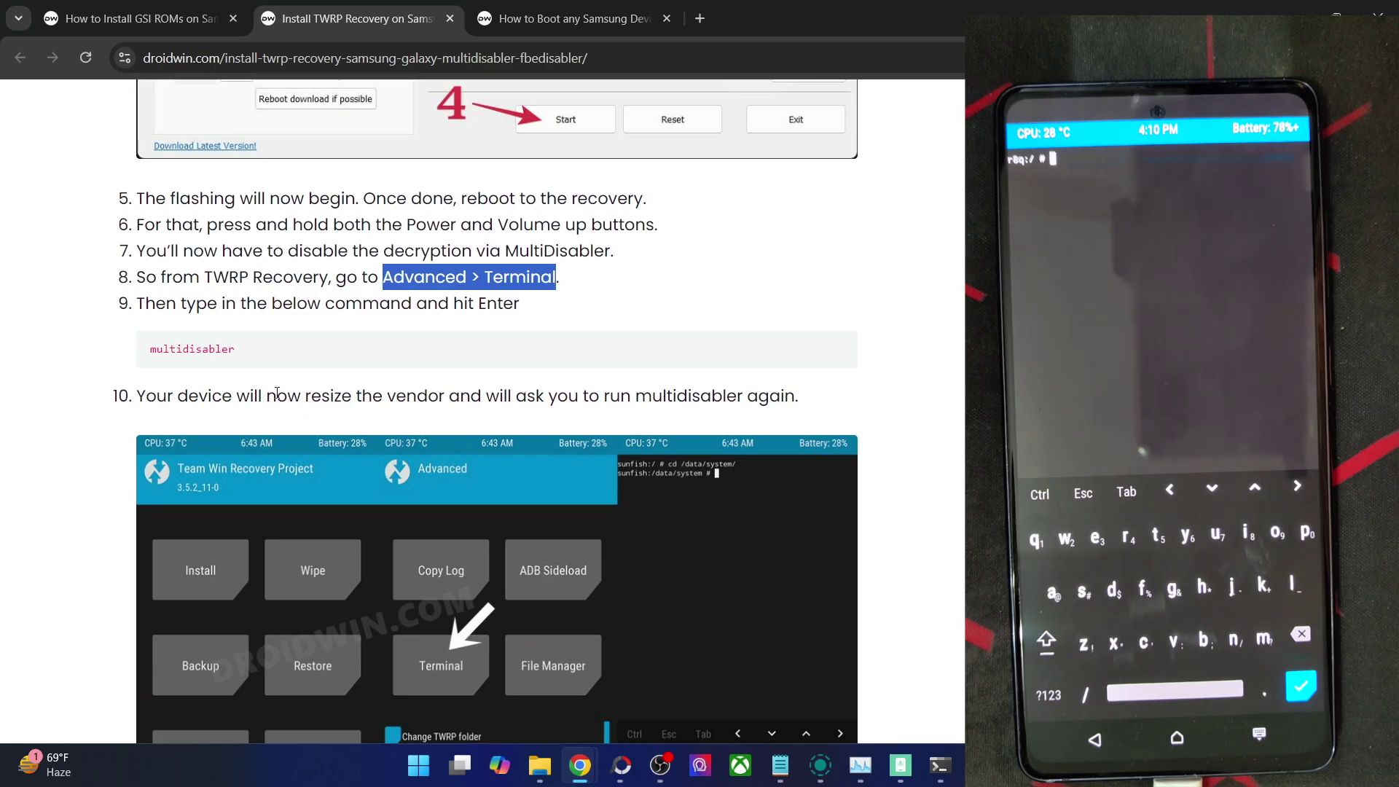
{"action": "scroll", "coordinate": [434, 389], "scroll_direction": "down", "scroll_amount": 1}
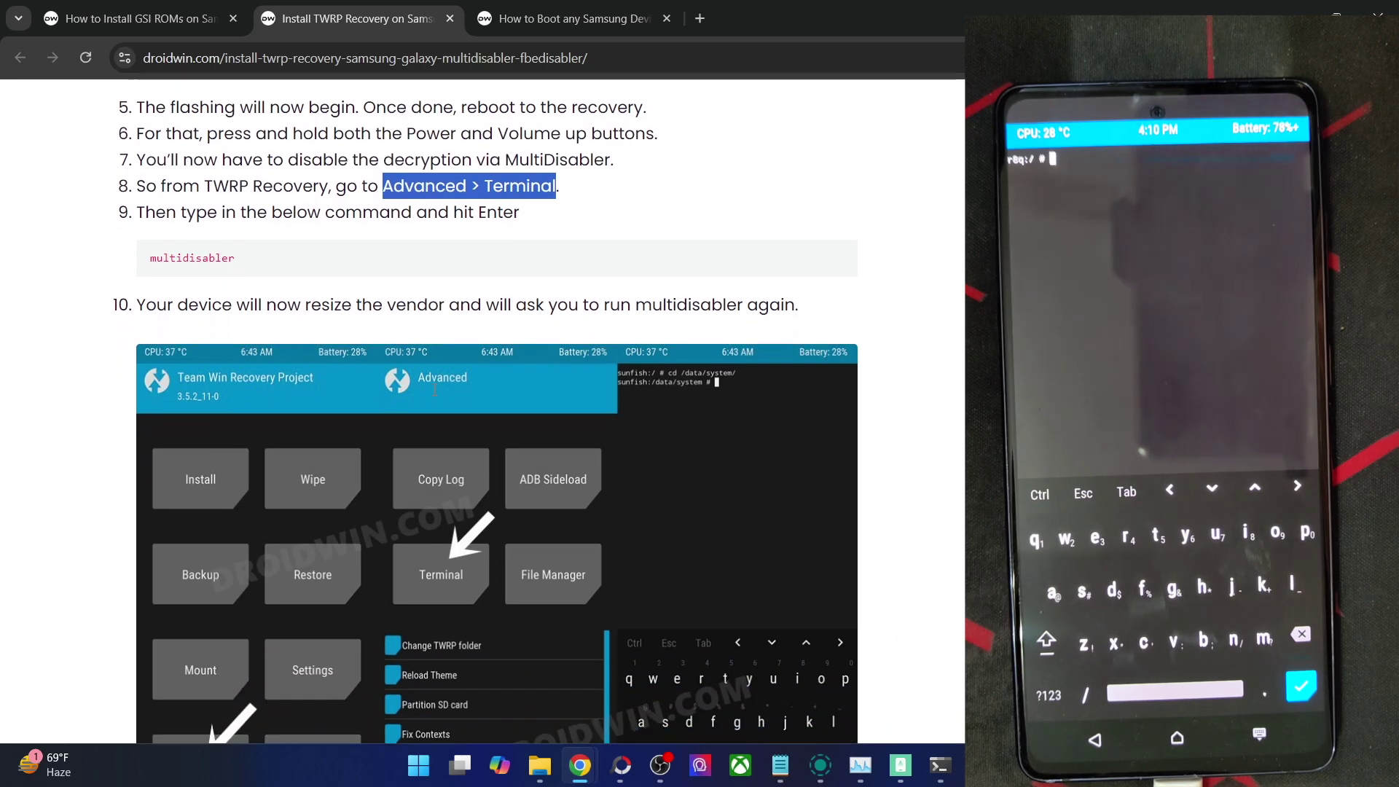
{"action": "double_click", "coordinate": [708, 307]}
{"action": "scroll", "coordinate": [410, 439], "scroll_direction": "down", "scroll_amount": 5}
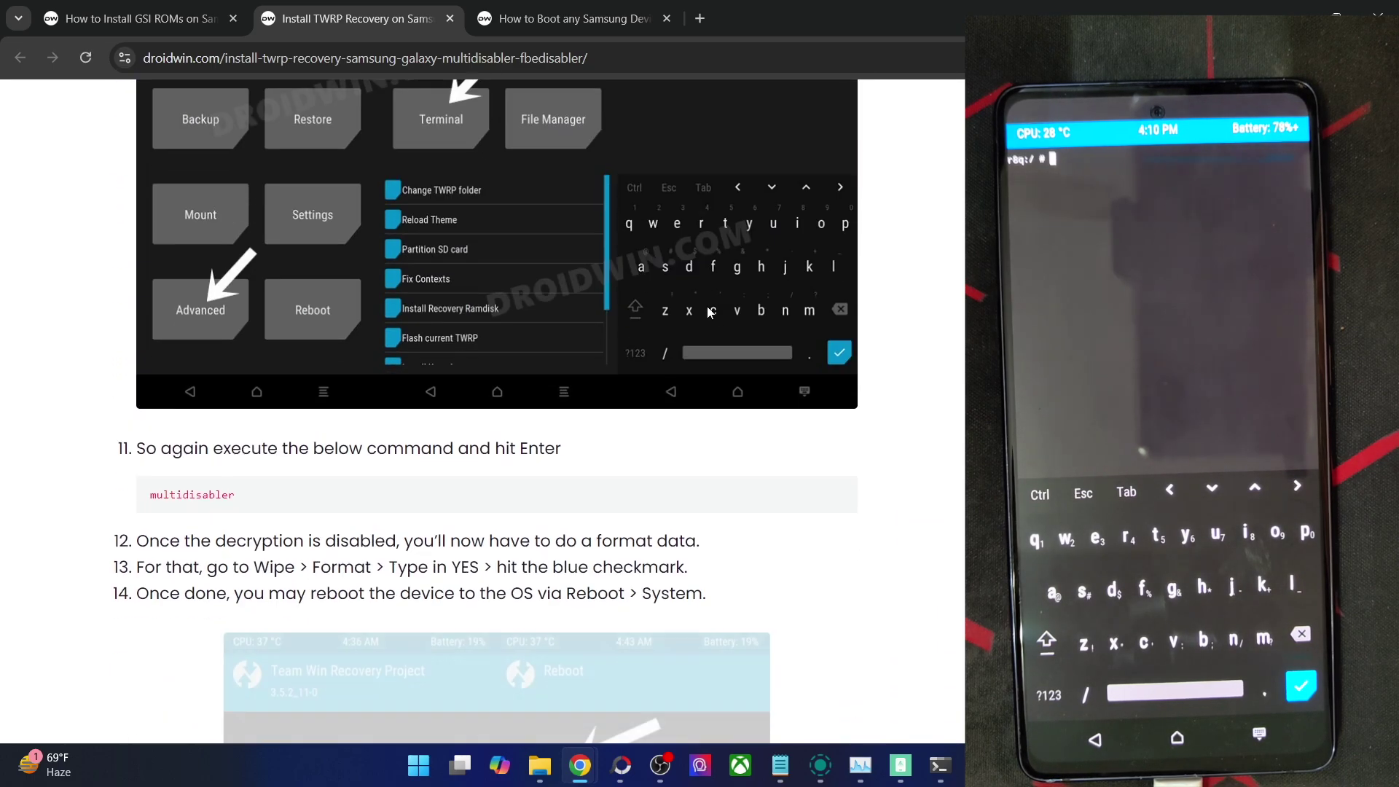
{"action": "double_click", "coordinate": [175, 493]}
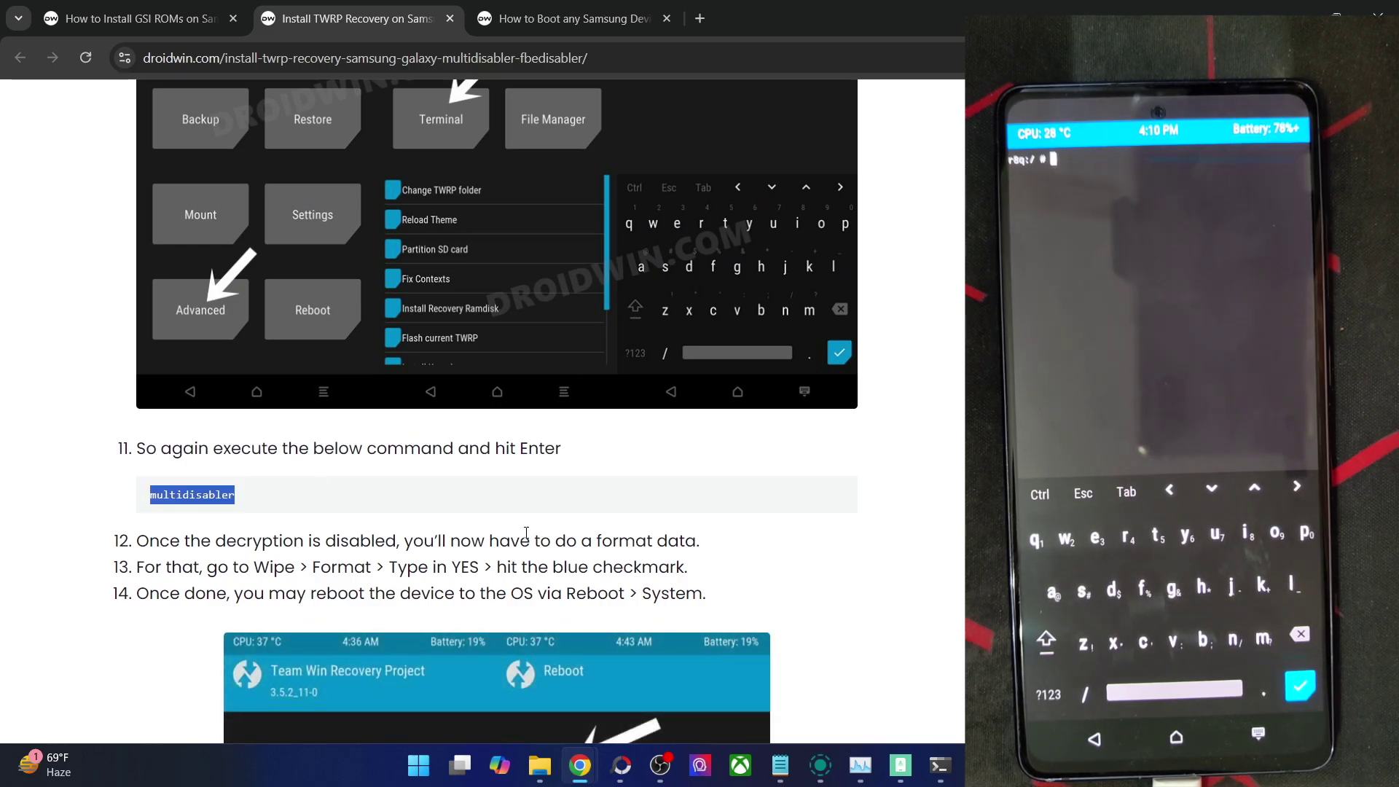
{"action": "scroll", "coordinate": [526, 533], "scroll_direction": "down", "scroll_amount": 7}
{"action": "scroll", "coordinate": [529, 532], "scroll_direction": "up", "scroll_amount": 4}
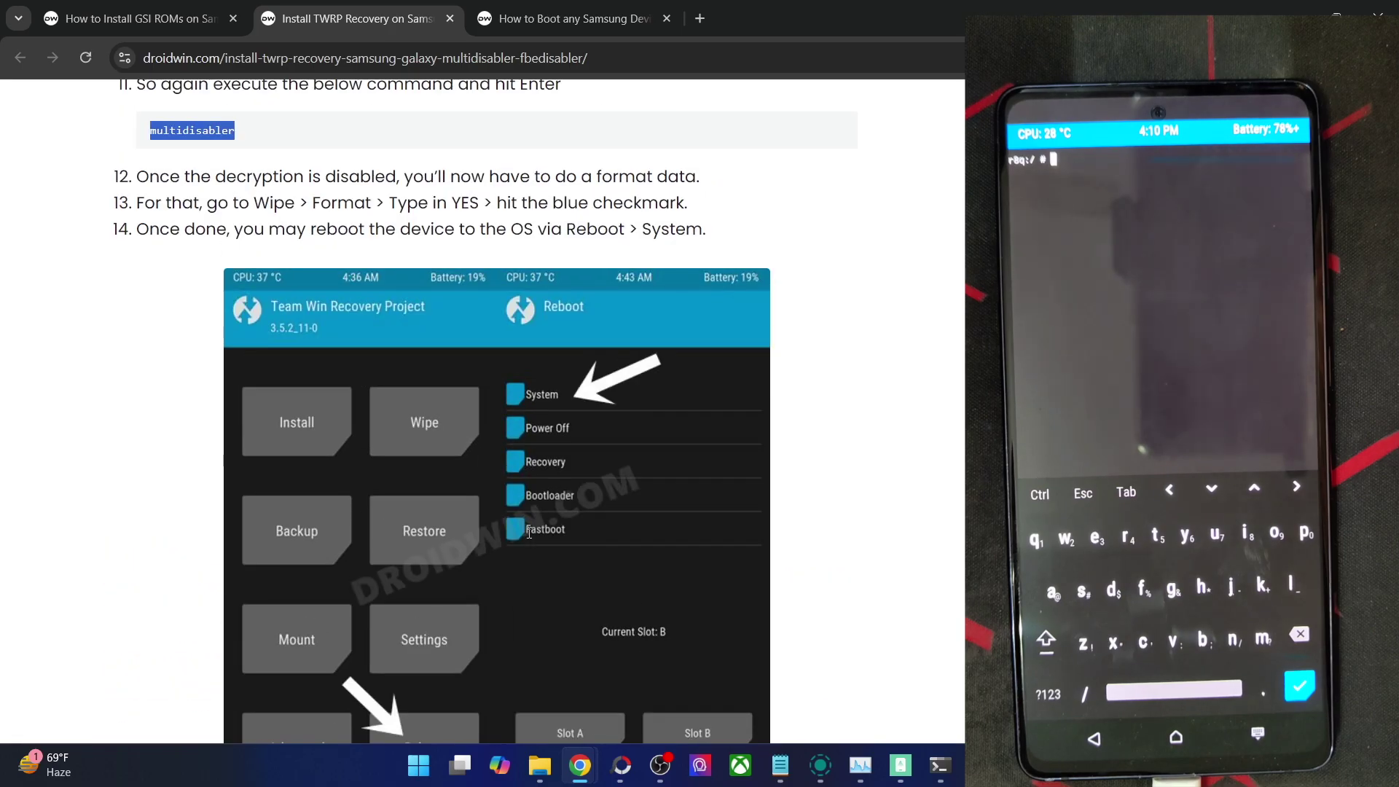
{"action": "scroll", "coordinate": [528, 532], "scroll_direction": "up", "scroll_amount": 18}
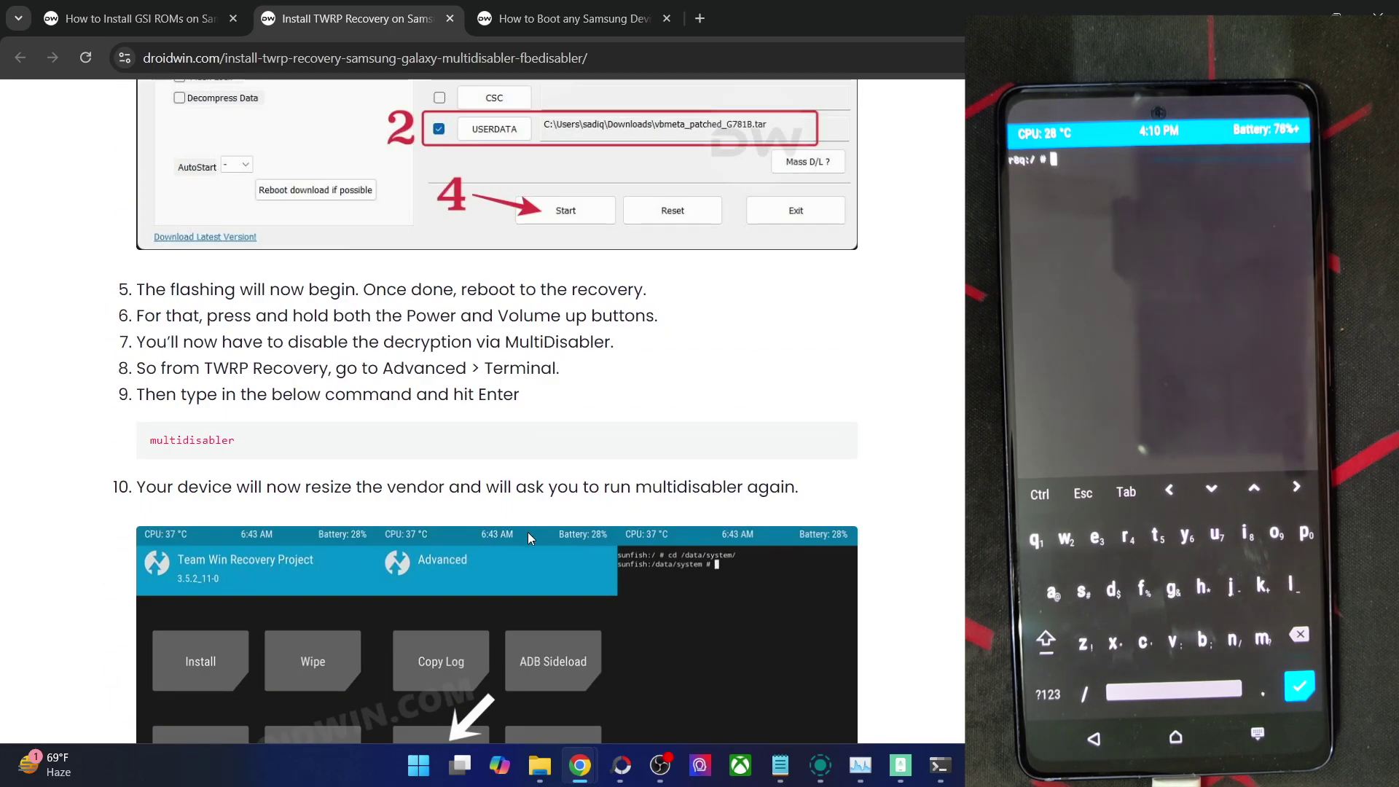
{"action": "scroll", "coordinate": [527, 532], "scroll_direction": "down", "scroll_amount": 6}
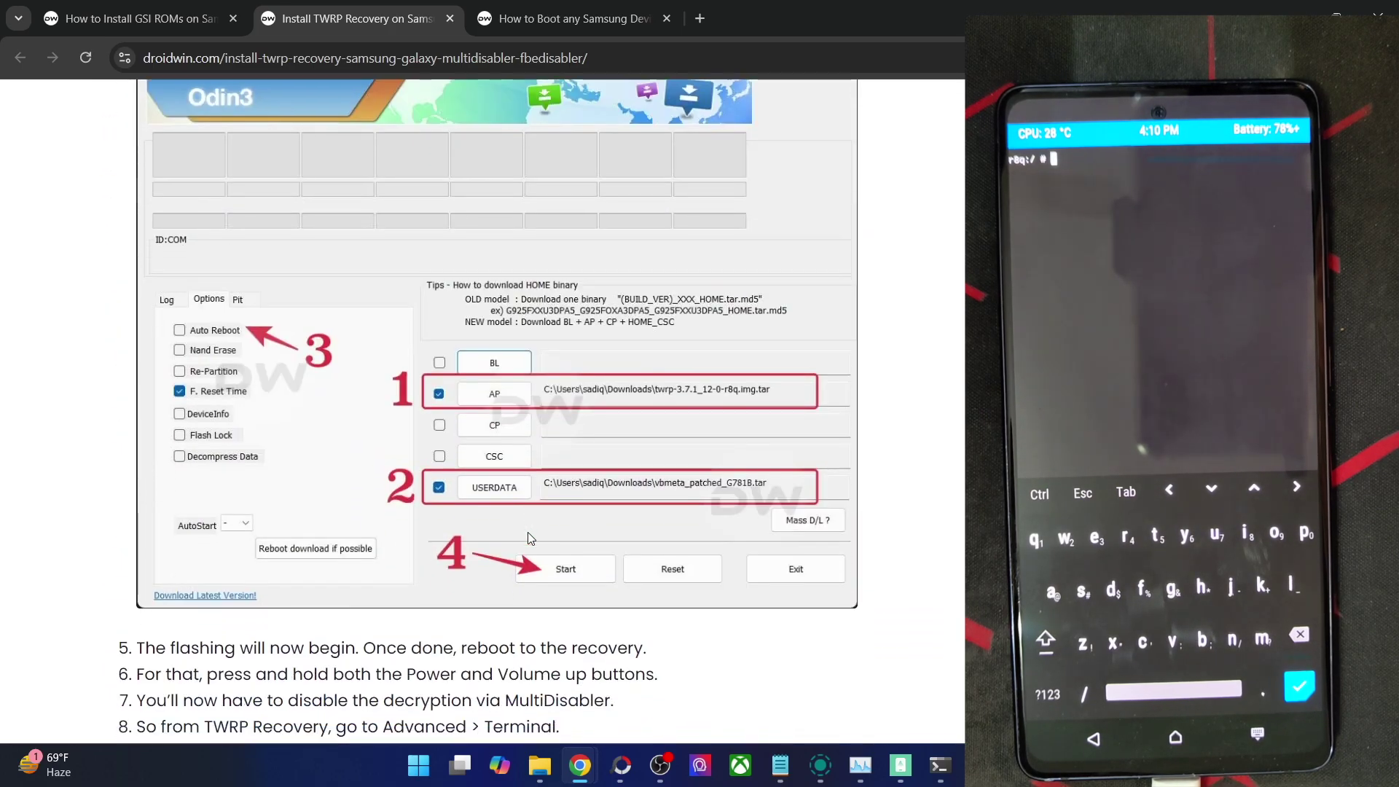
{"action": "scroll", "coordinate": [501, 517], "scroll_direction": "down", "scroll_amount": 1}
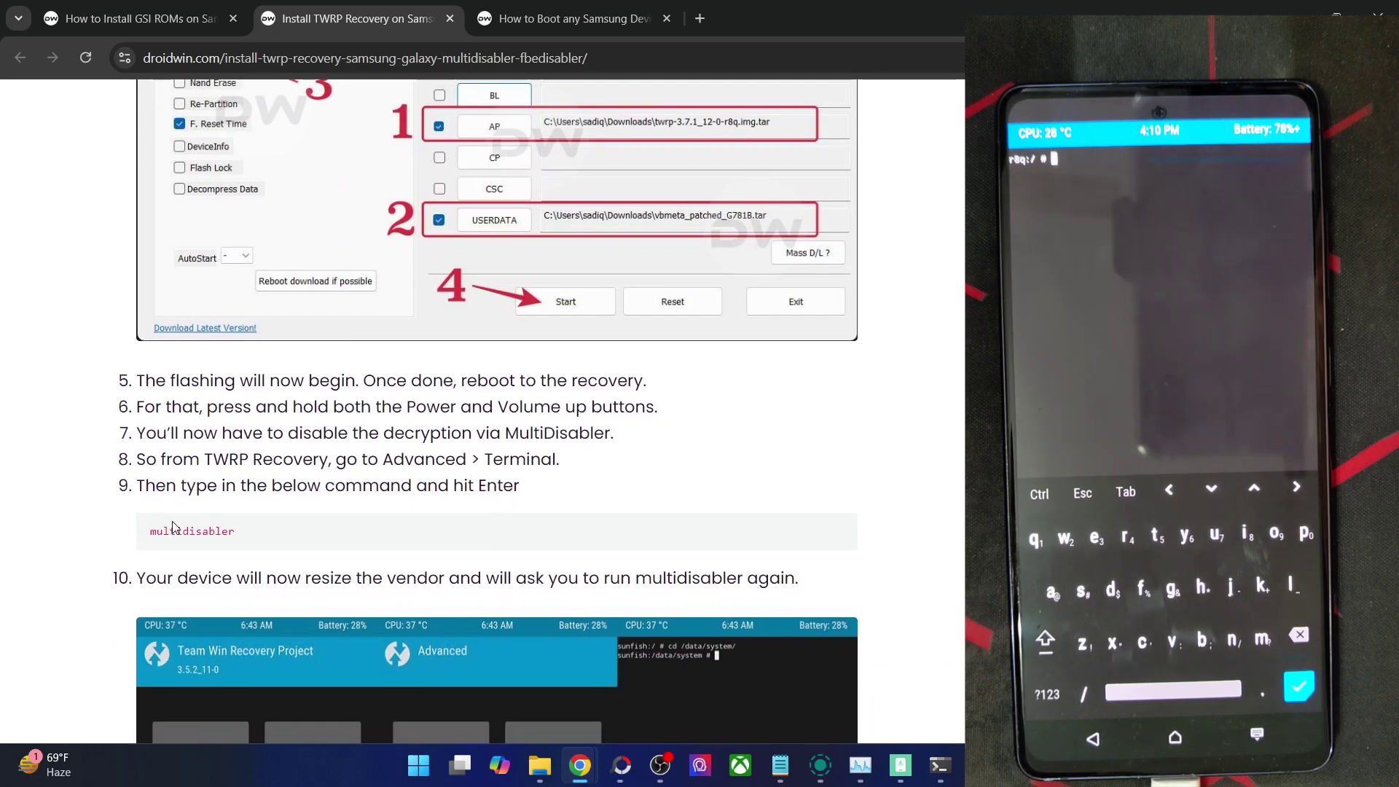
{"action": "scroll", "coordinate": [174, 526], "scroll_direction": "down", "scroll_amount": 2}
{"action": "double_click", "coordinate": [657, 398]}
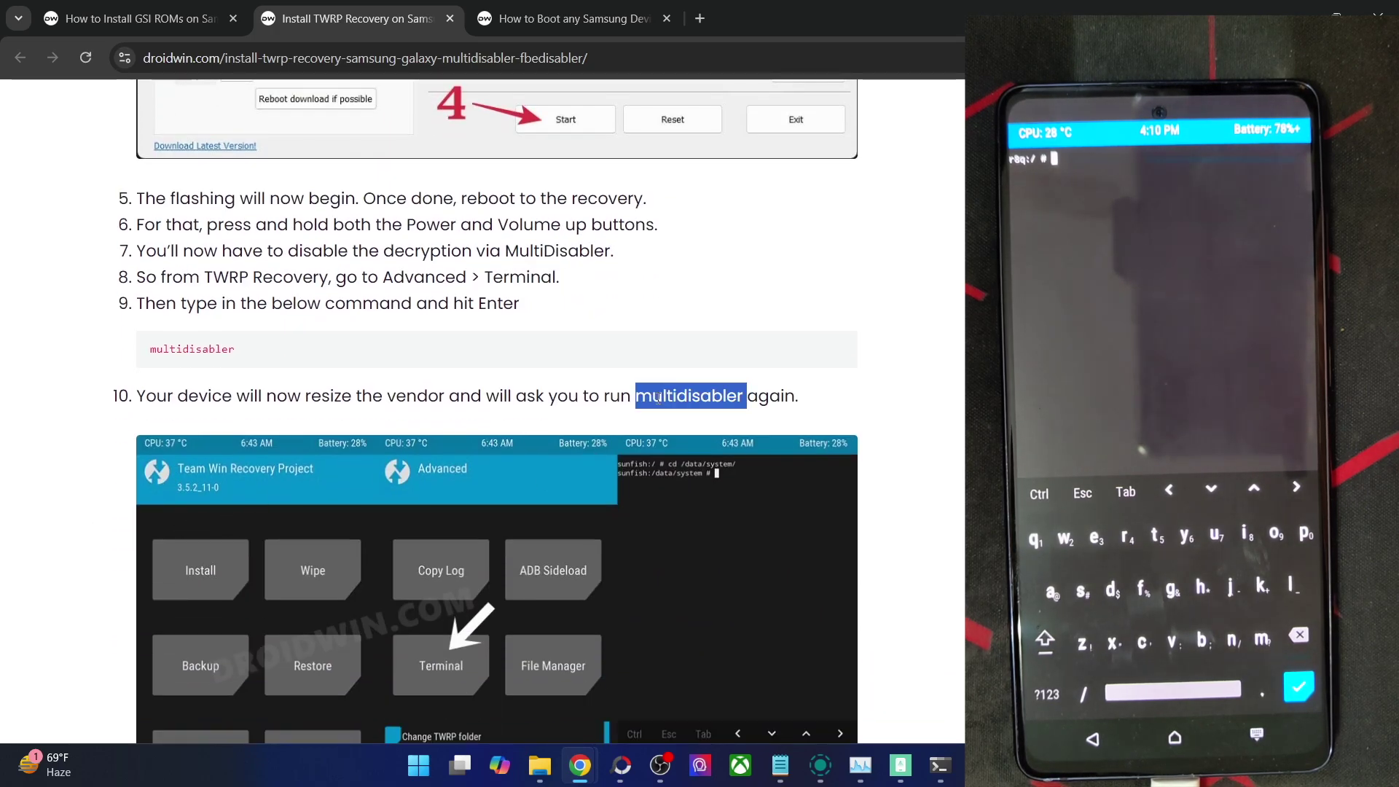
{"action": "scroll", "coordinate": [658, 399], "scroll_direction": "down", "scroll_amount": 4}
{"action": "scroll", "coordinate": [657, 401], "scroll_direction": "down", "scroll_amount": 2}
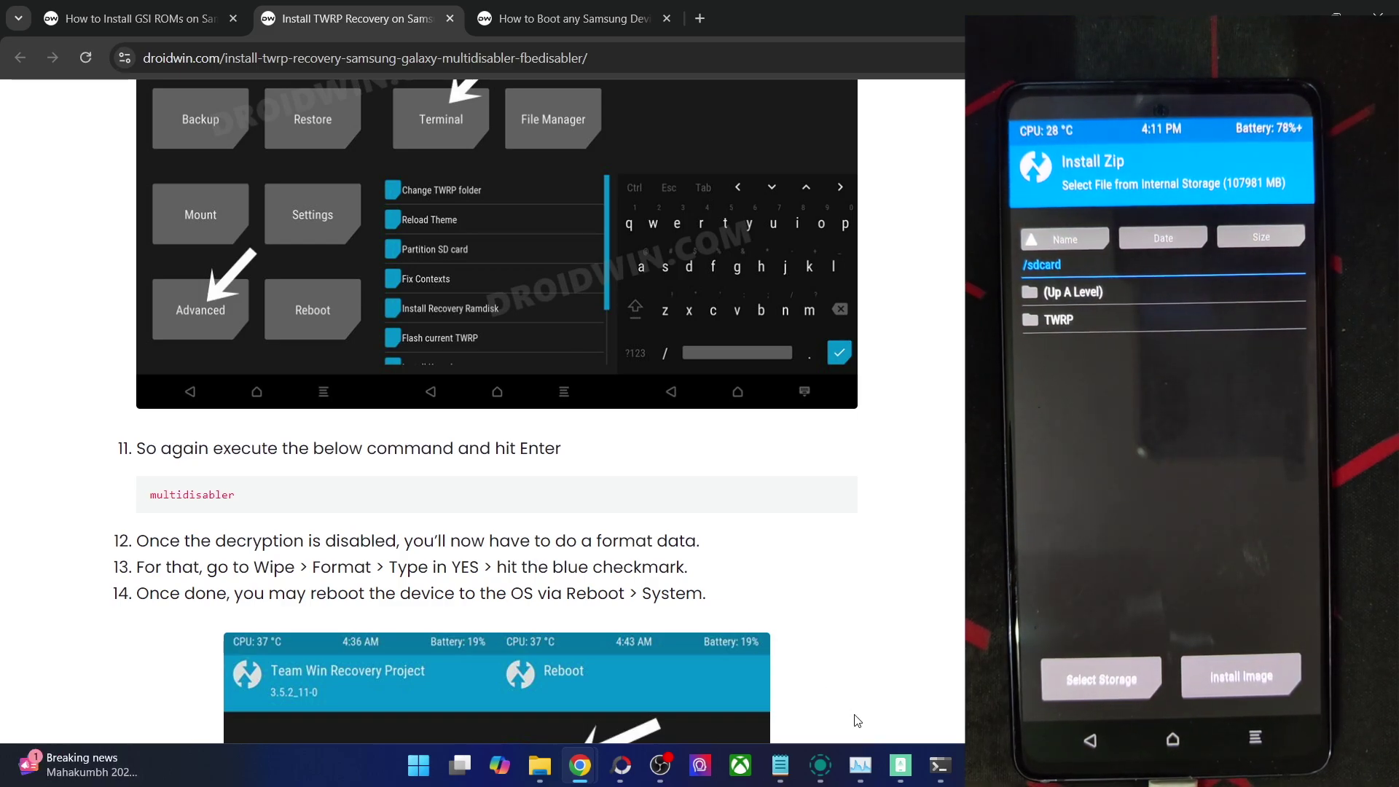
Open the ArrowOS-13.1-arm64_bgN-Unofficial.img folder in Downloads
{"action": "left_click", "coordinate": [540, 764]}
{"action": "left_click", "coordinate": [434, 406]}
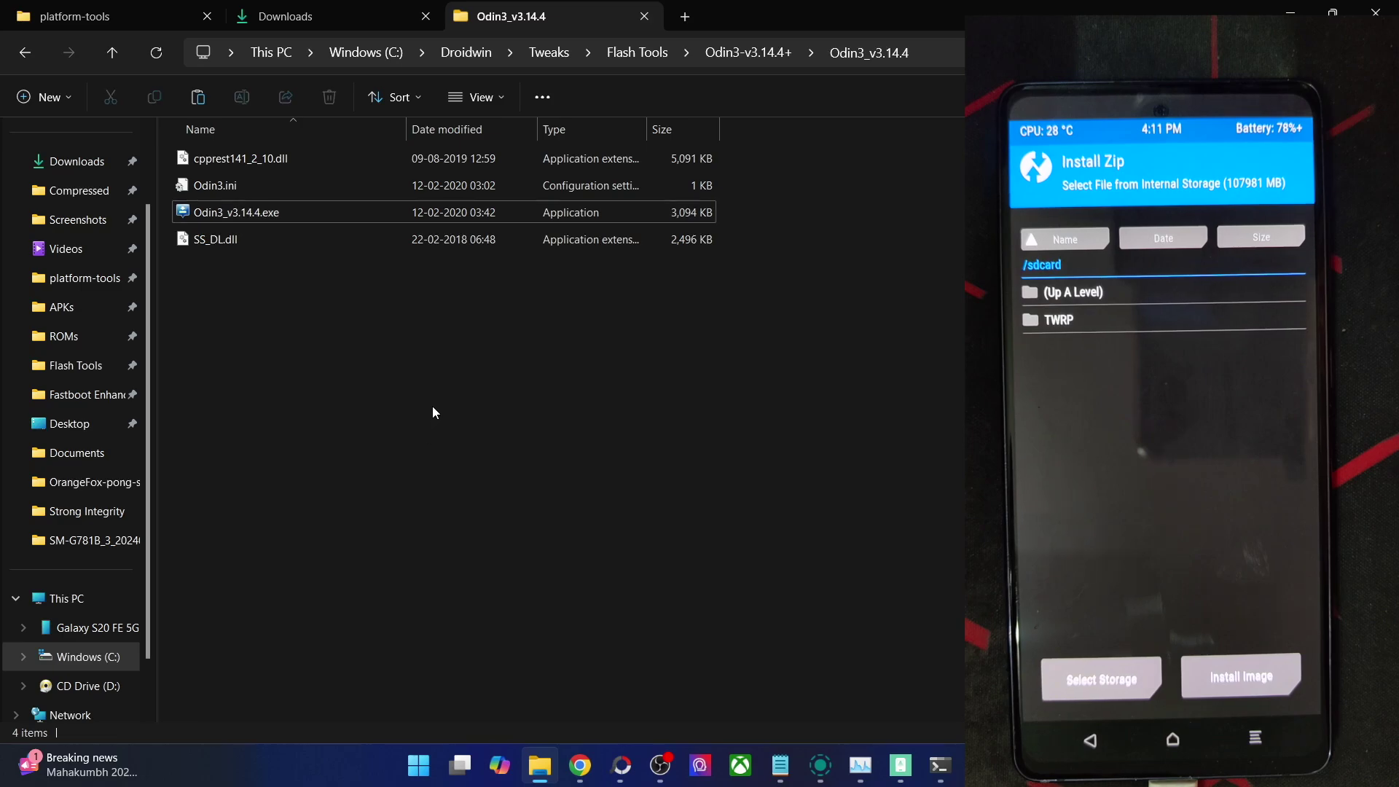
{"action": "left_click", "coordinate": [283, 19]}
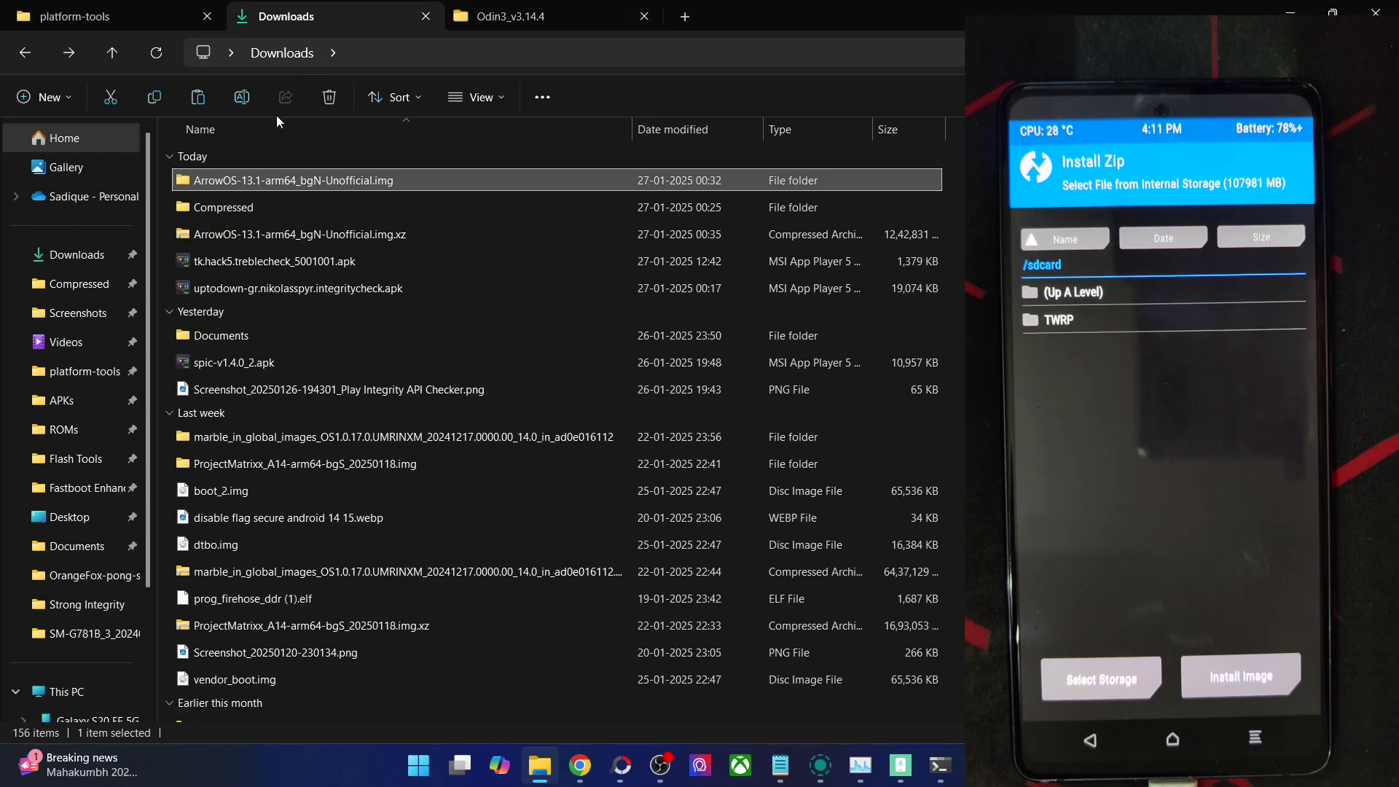
{"action": "double_click", "coordinate": [260, 191]}
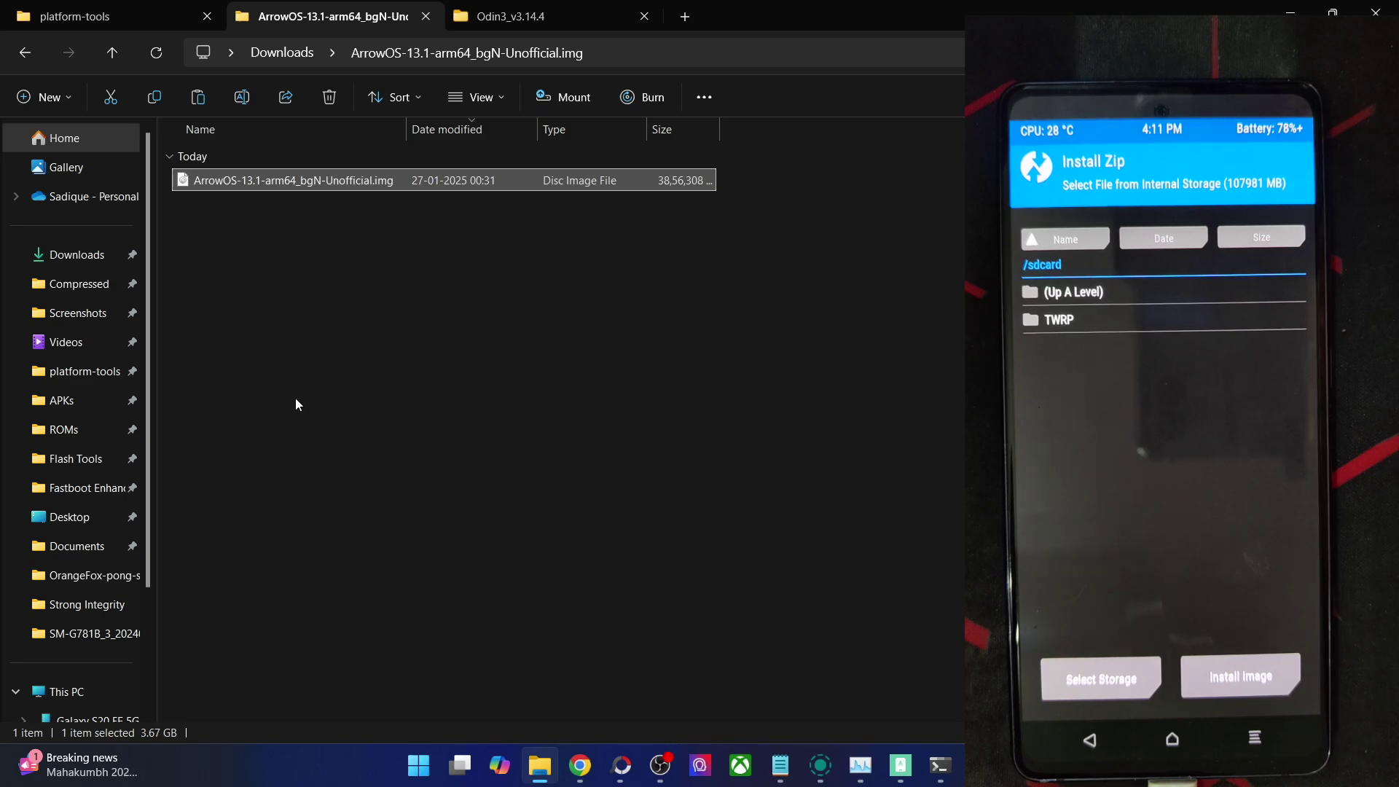
Paste the ArrowOS image into the Galaxy S20 FE 5G's Internal Storage
{"action": "scroll", "coordinate": [153, 563], "scroll_direction": "down", "scroll_amount": 1}
{"action": "left_click", "coordinate": [87, 628]}
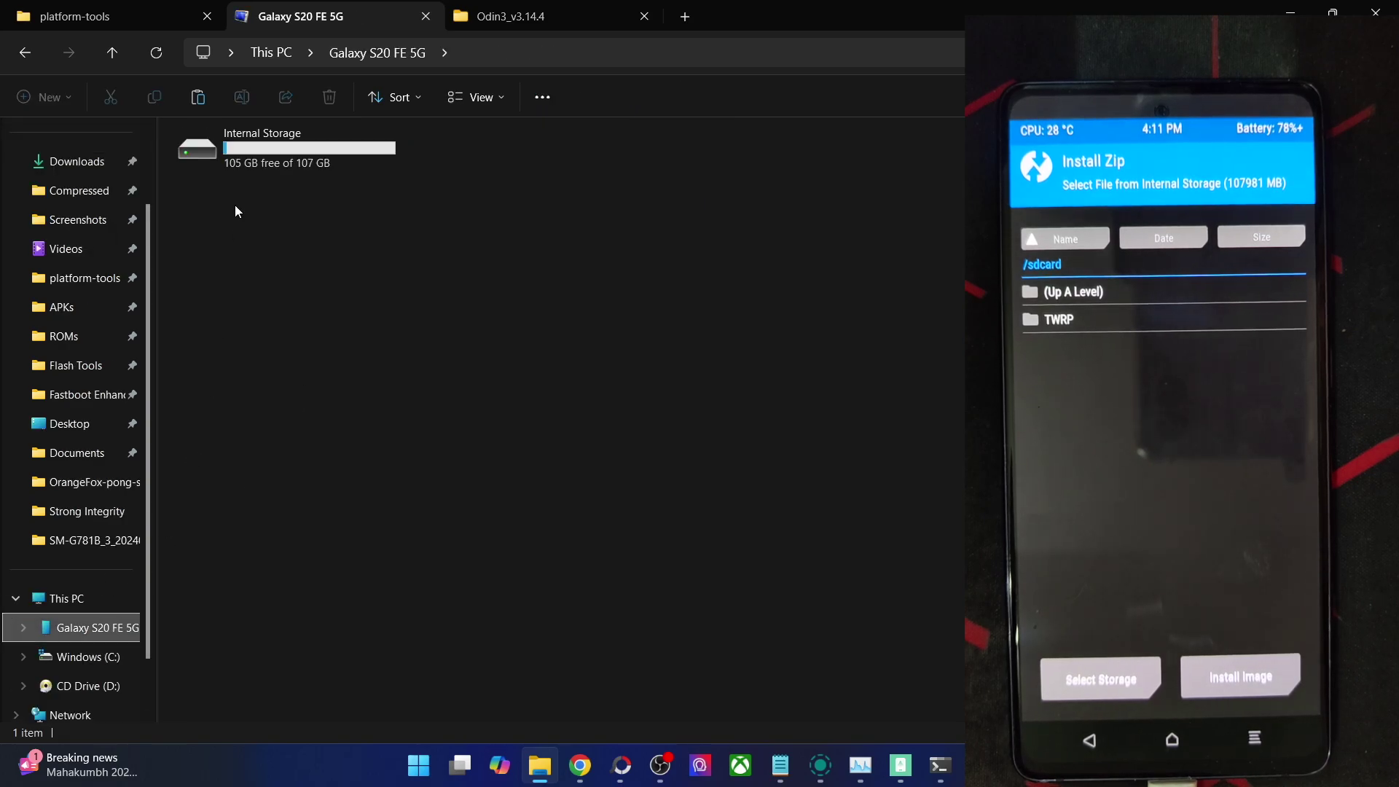
{"action": "double_click", "coordinate": [237, 175]}
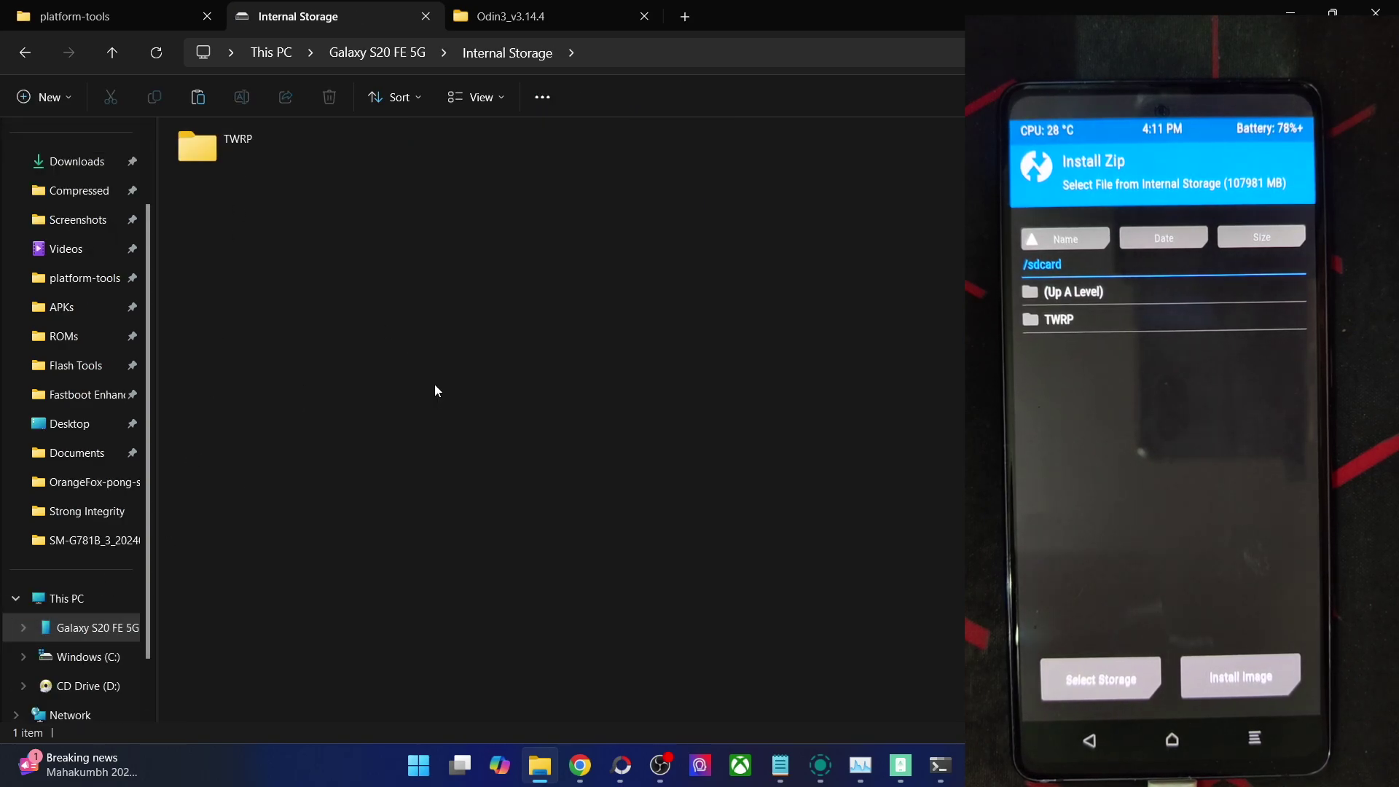
{"action": "key", "text": "ctrl+v"}
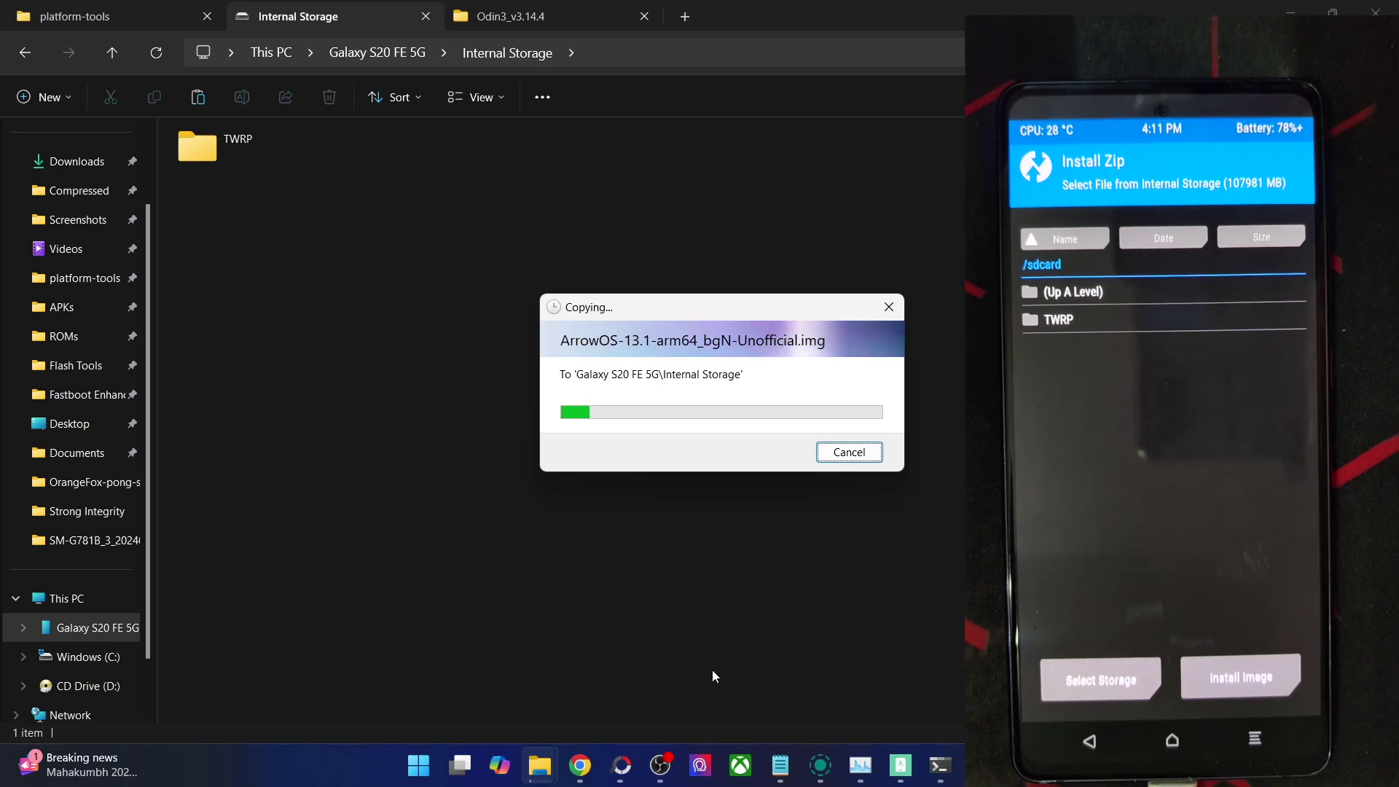
{"action": "left_click", "coordinate": [780, 765]}
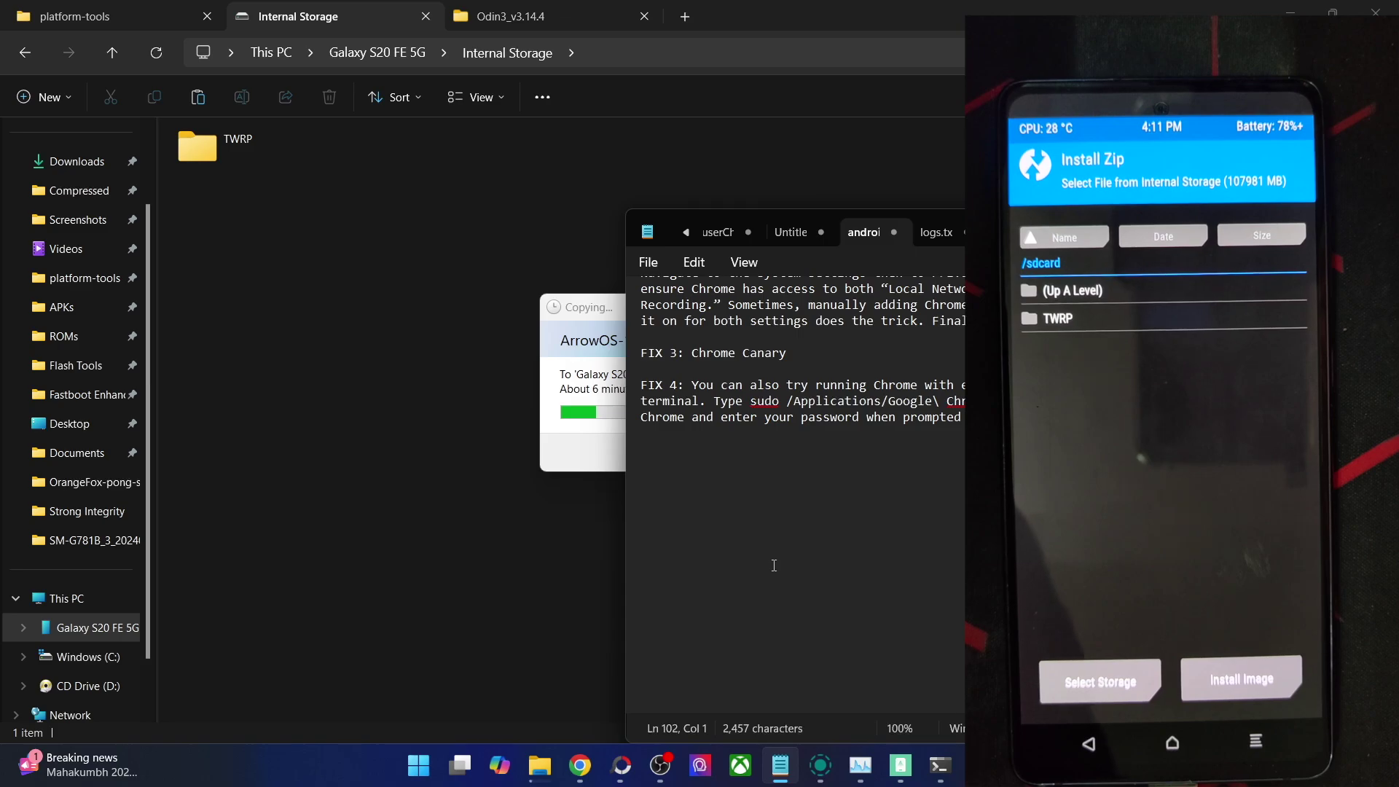
Add the line 'adb push rom.img /sdcard' to the notes and select it
{"action": "type", "text": "adb push "}
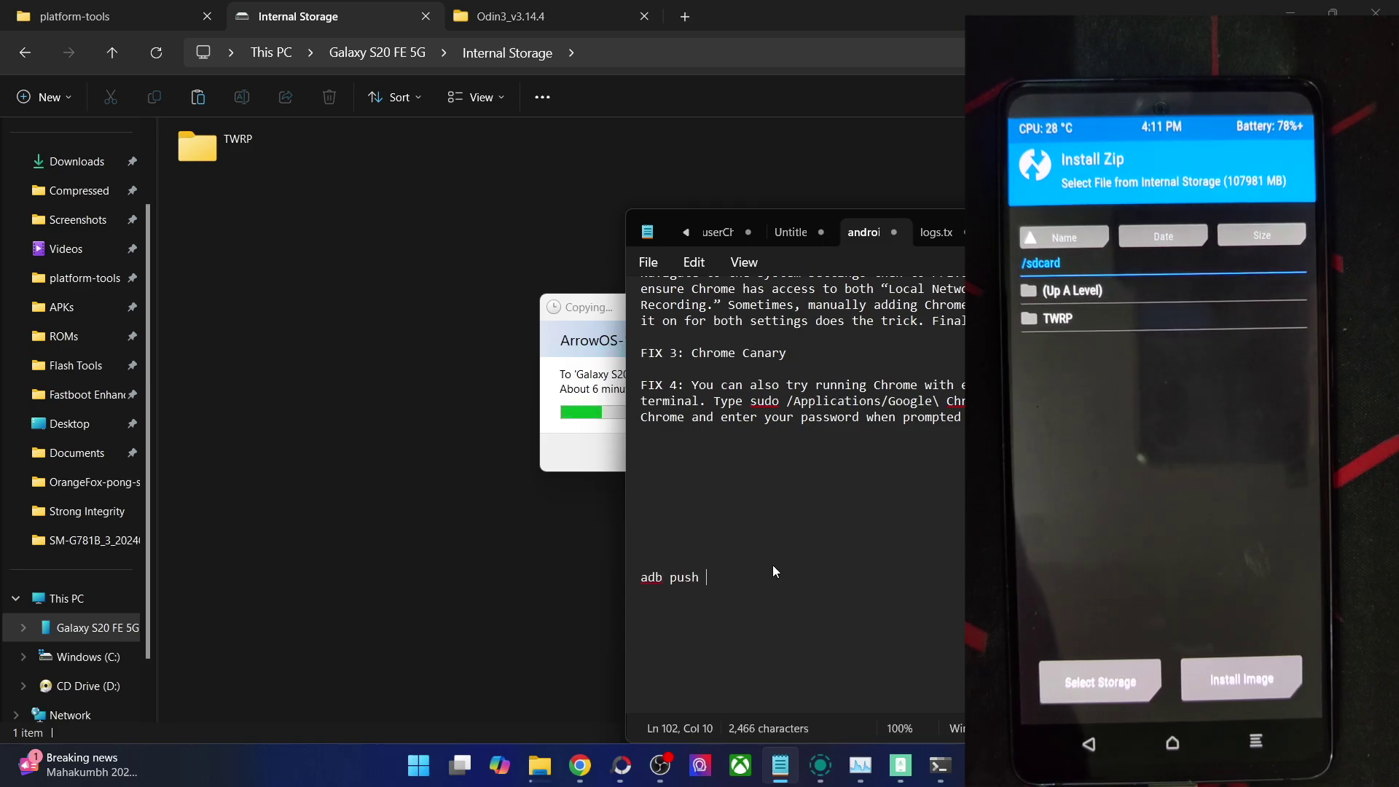
{"action": "type", "text": "rom.im"}
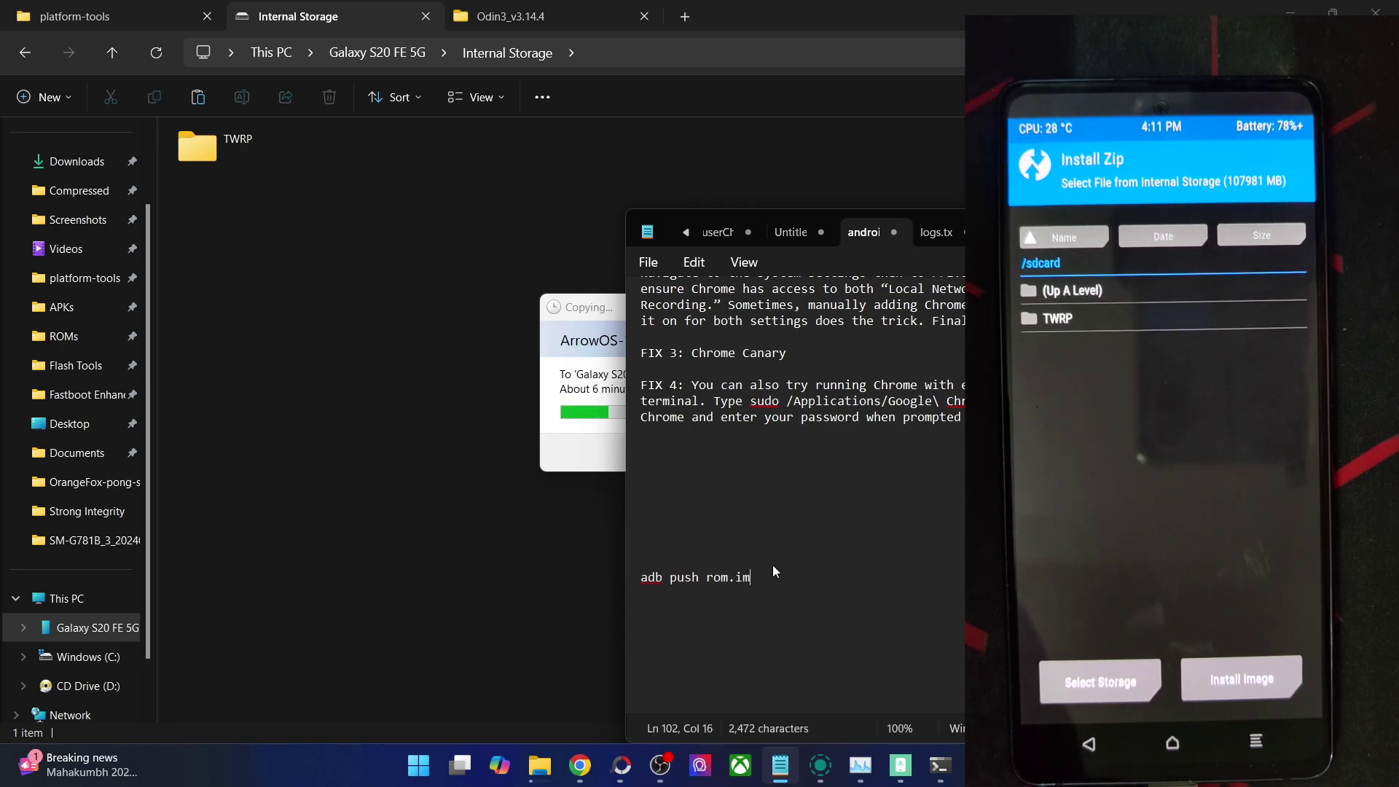
{"action": "type", "text": "g /sdcard"}
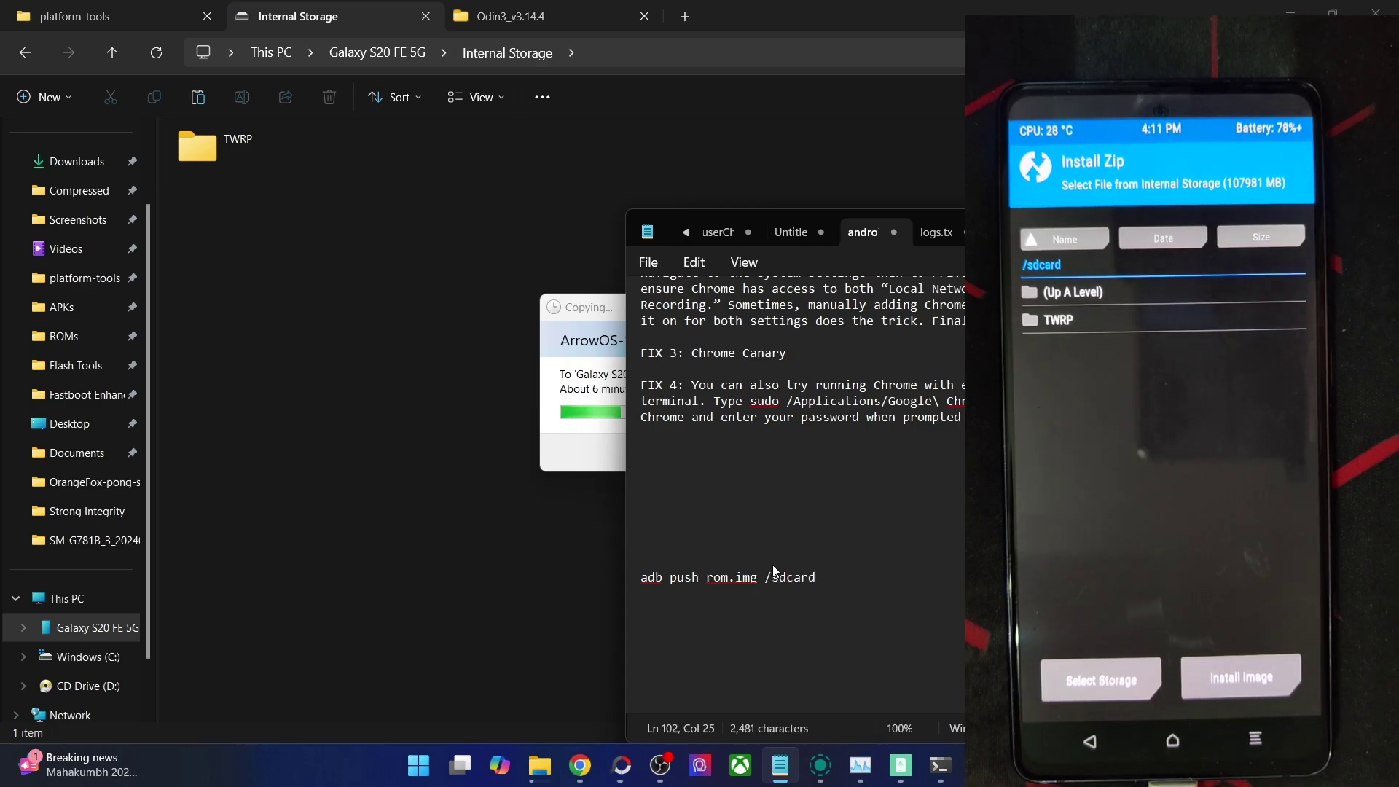
{"action": "double_click", "coordinate": [793, 577]}
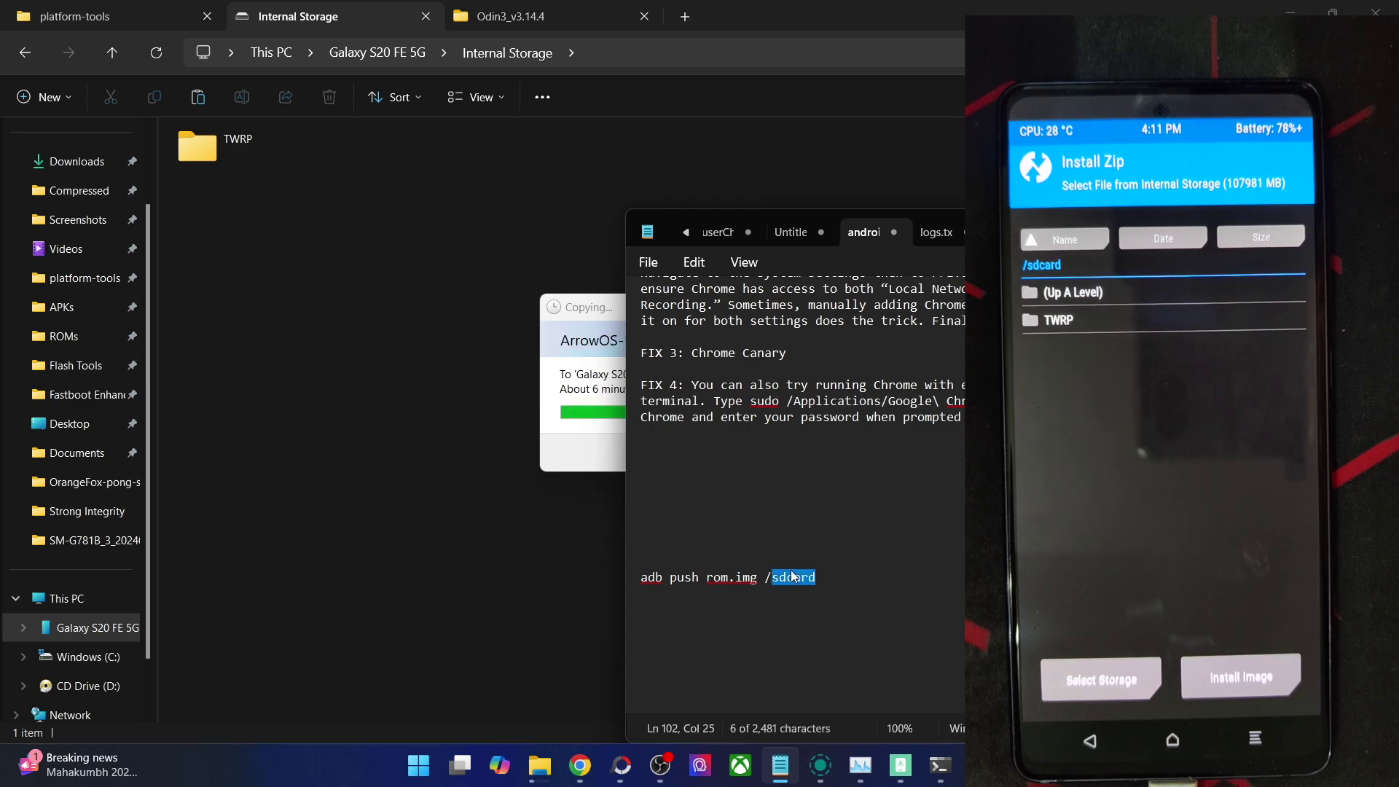
{"action": "triple_click", "coordinate": [793, 577]}
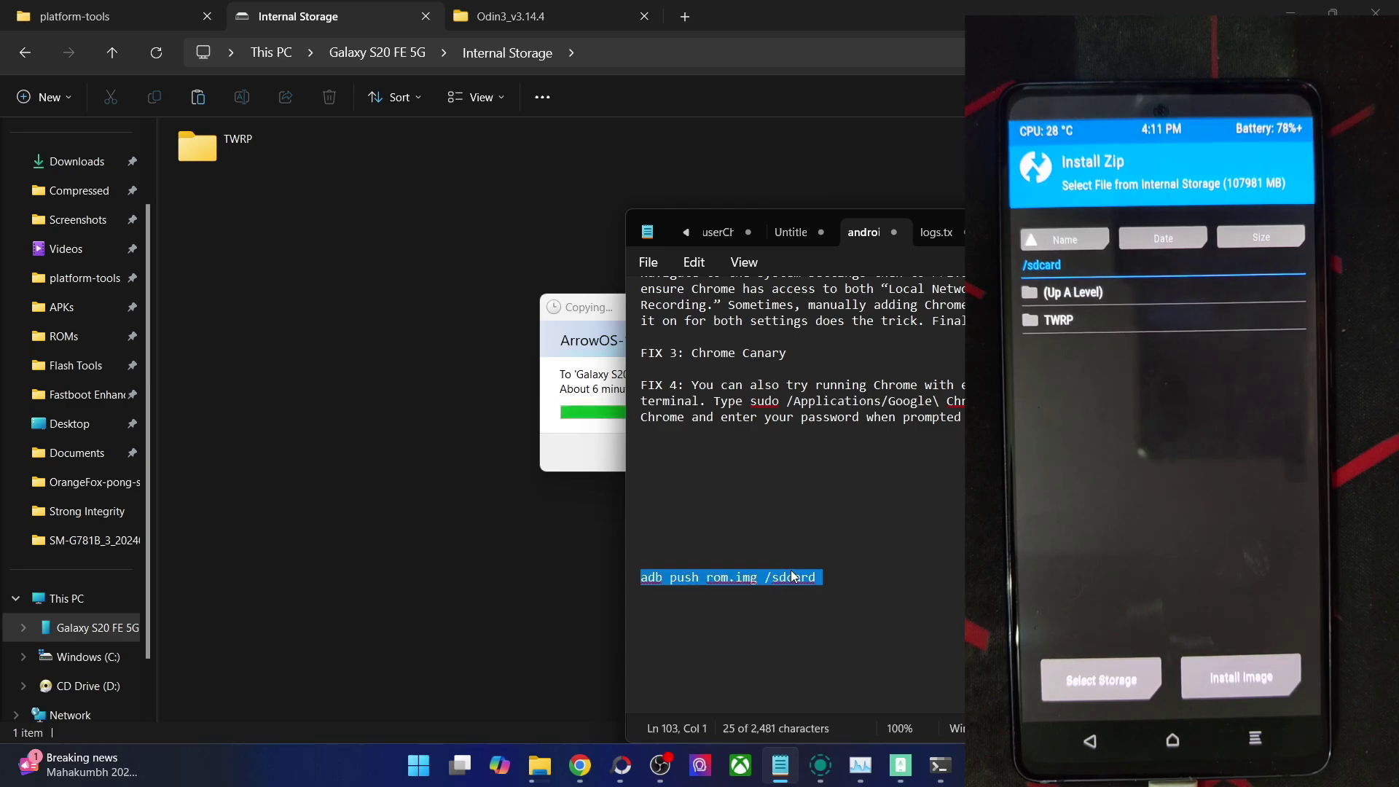
{"action": "double_click", "coordinate": [743, 580]}
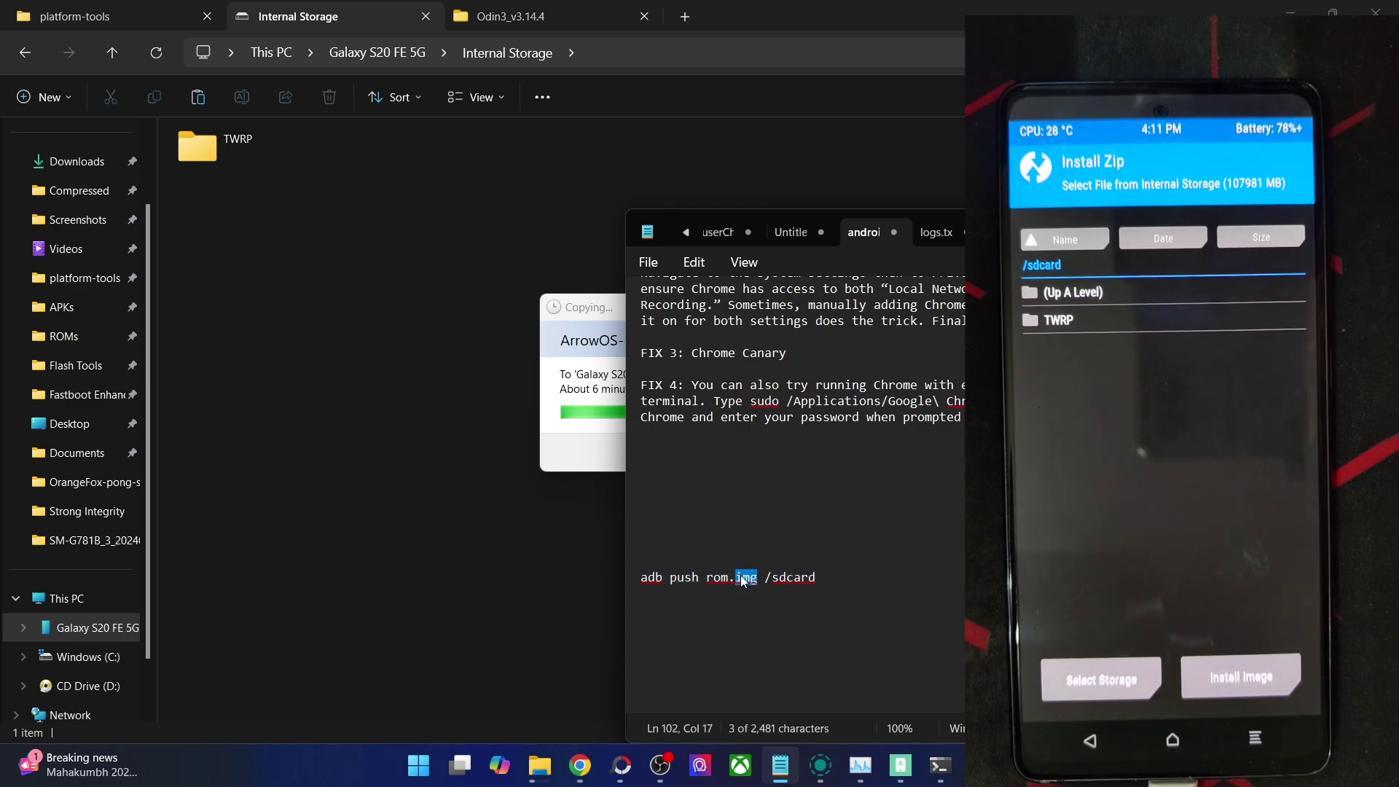
{"action": "triple_click", "coordinate": [676, 580]}
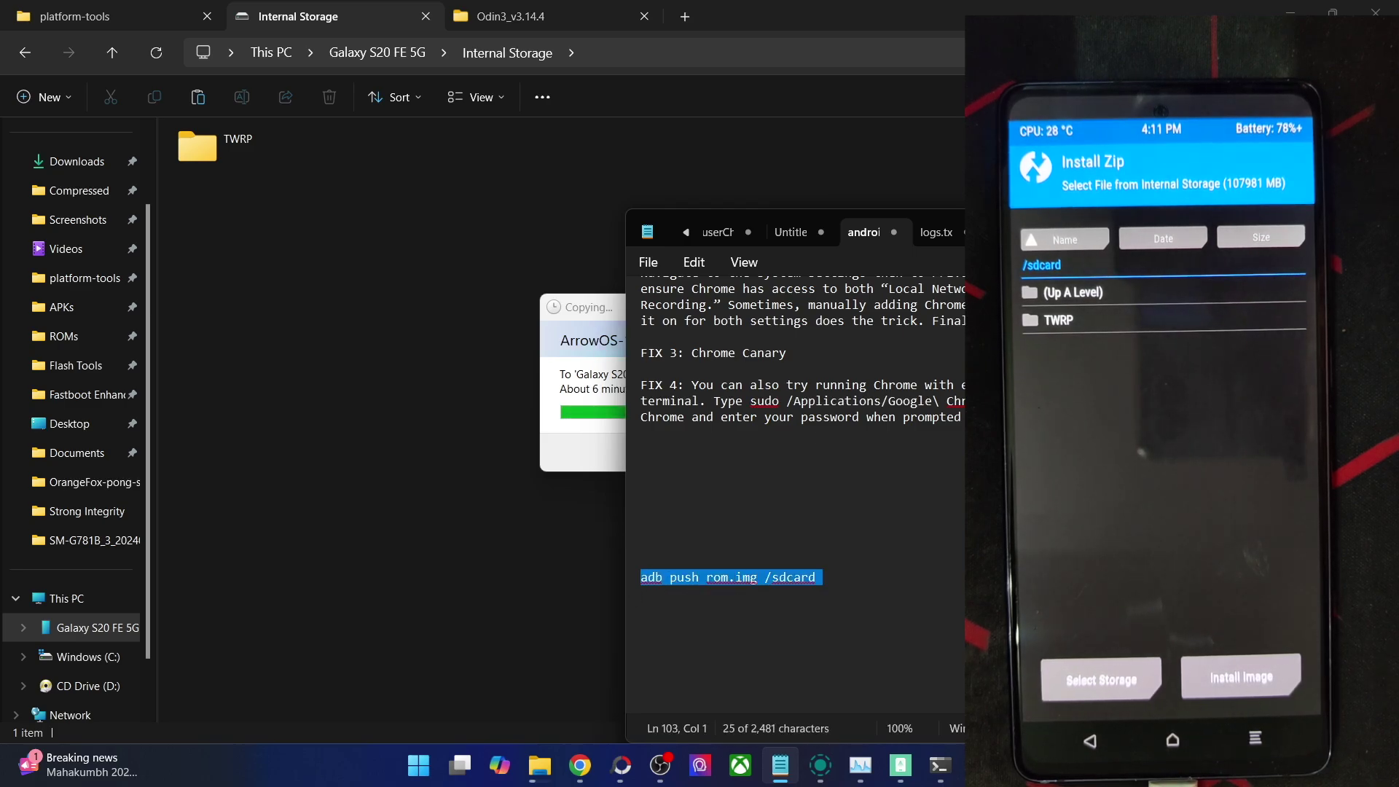
Minimize Notepad to watch the image copy finish, then bring Chrome back
{"action": "left_click", "coordinate": [583, 342]}
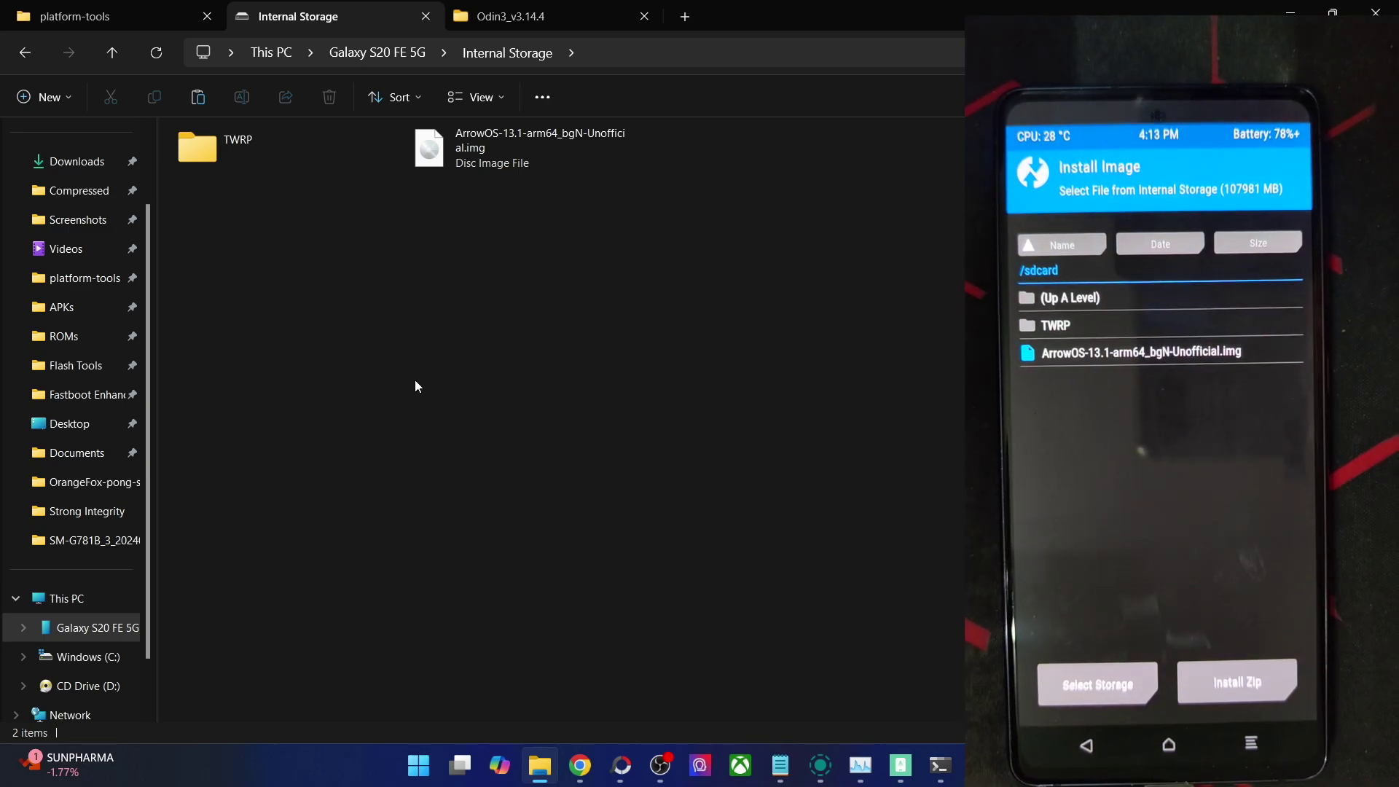
{"action": "mouse_move", "coordinate": [580, 761]}
{"action": "left_click", "coordinate": [674, 679]}
Switch to the 'How to Install GSI ROMs' tab and scroll down to steps 8–13
{"action": "left_click", "coordinate": [132, 18]}
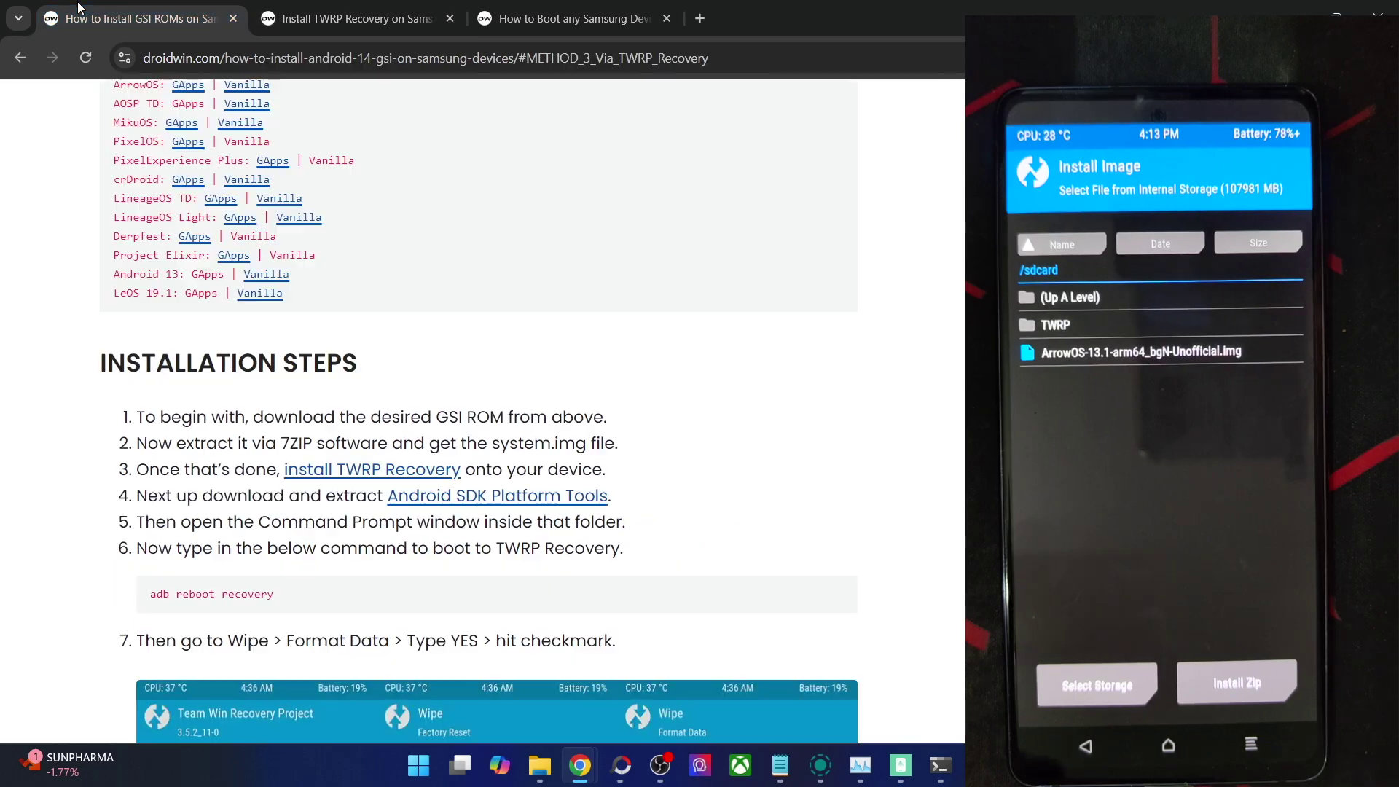
{"action": "scroll", "coordinate": [367, 373], "scroll_direction": "down", "scroll_amount": 10}
{"action": "scroll", "coordinate": [368, 373], "scroll_direction": "down", "scroll_amount": 1}
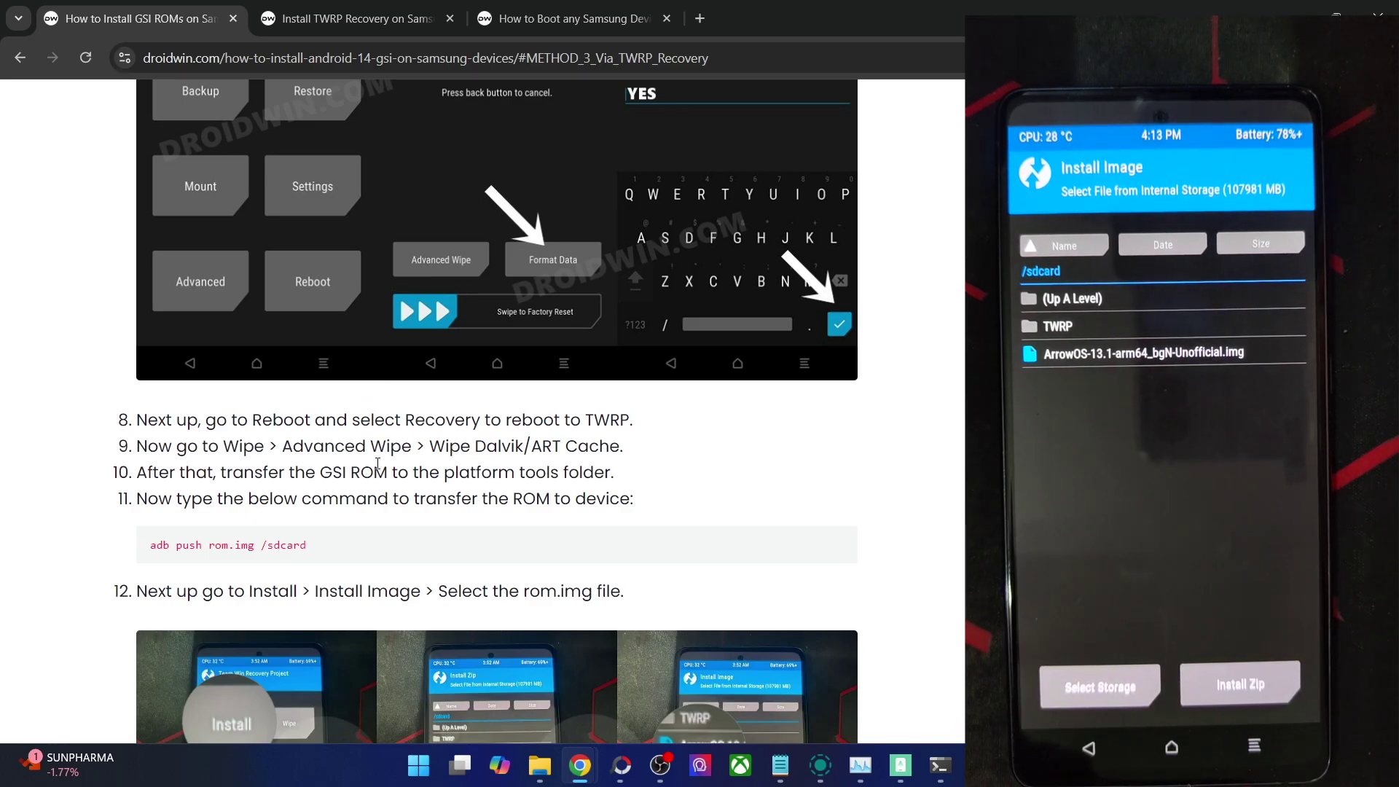
{"action": "scroll", "coordinate": [369, 376], "scroll_direction": "down", "scroll_amount": 4}
{"action": "scroll", "coordinate": [485, 495], "scroll_direction": "down", "scroll_amount": 4}
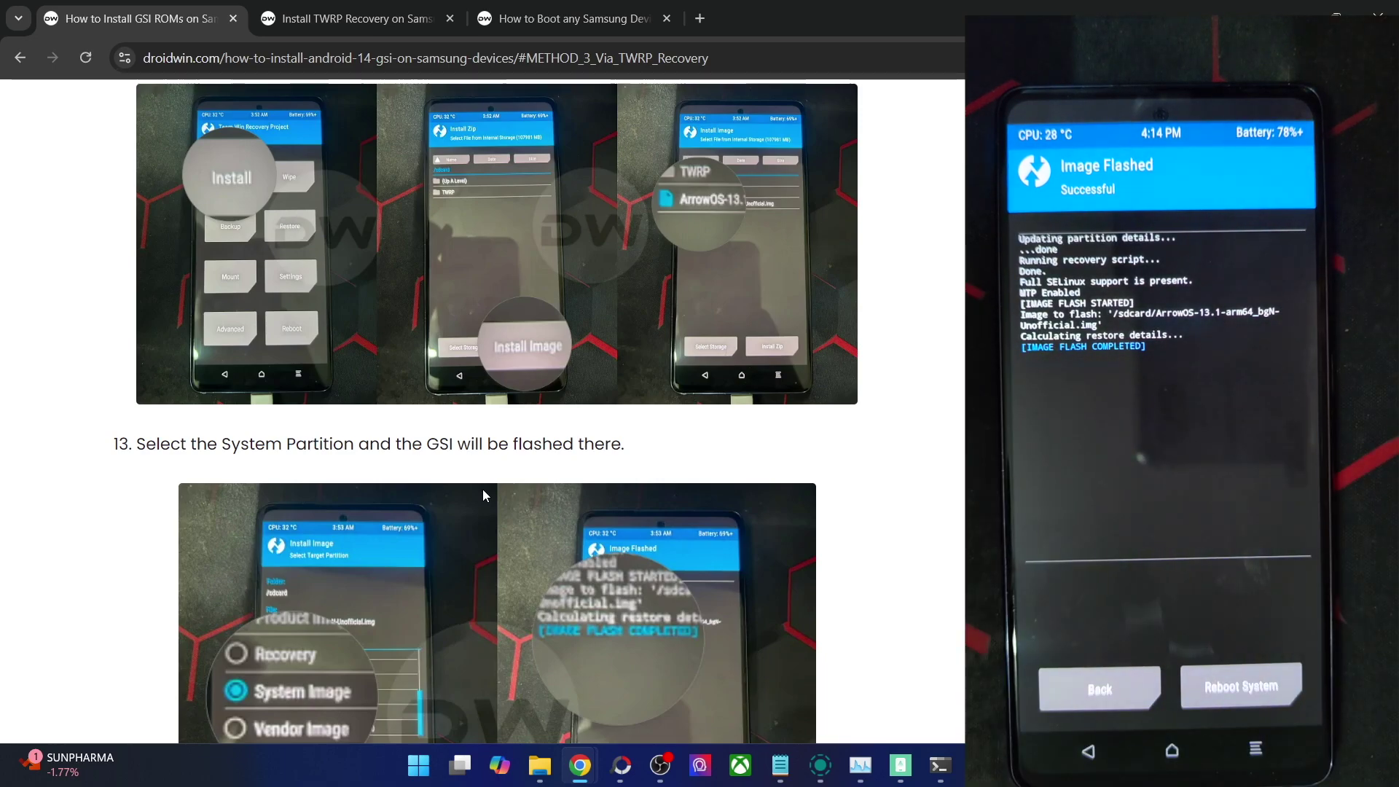
{"action": "scroll", "coordinate": [482, 488], "scroll_direction": "down", "scroll_amount": 6}
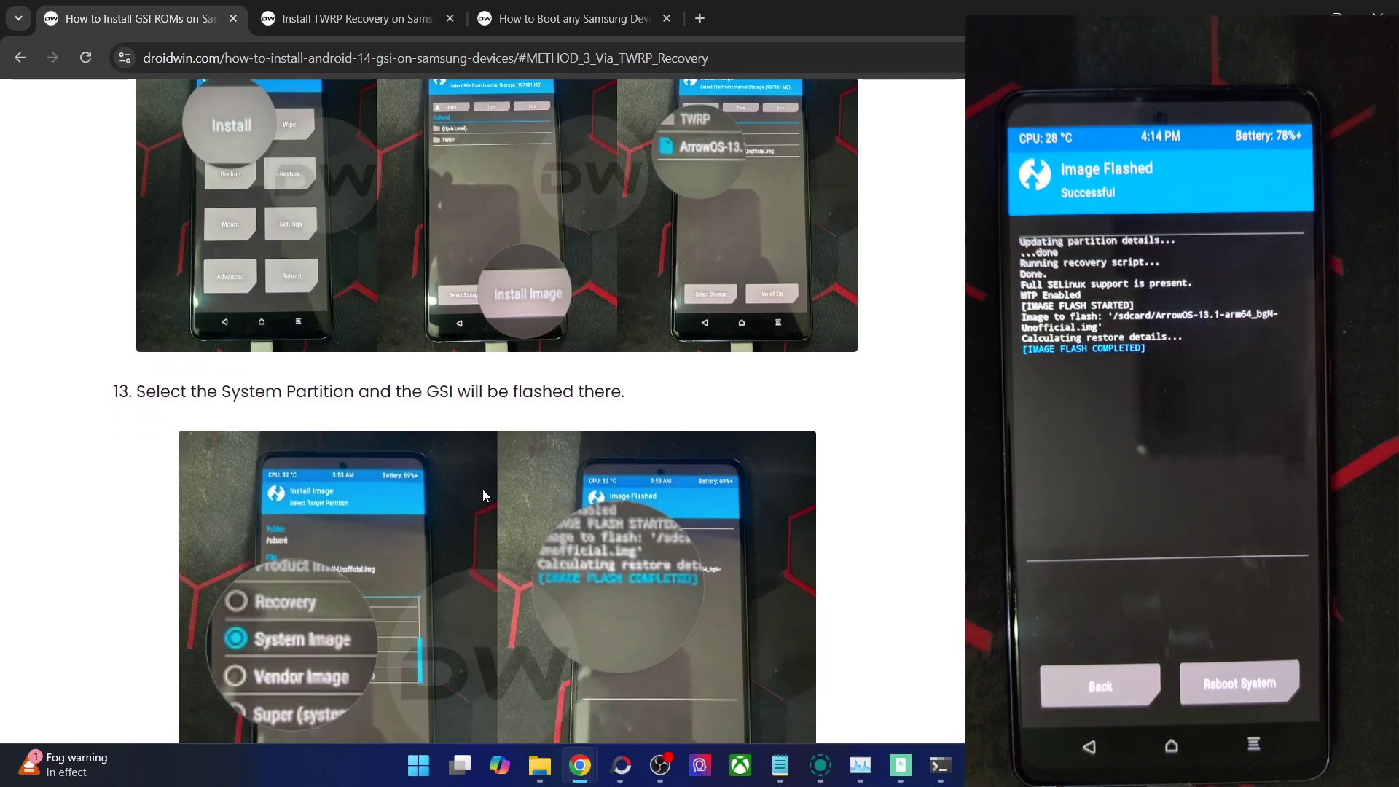